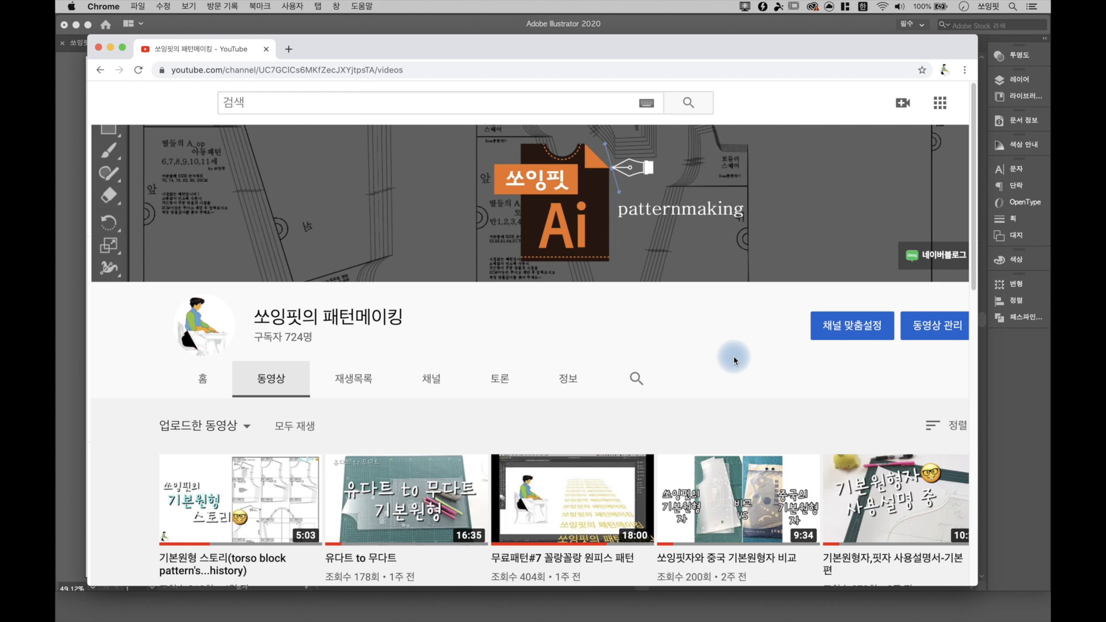
# Look through the channel's uploaded videos and the image results for "handkerchief skirt pattern"
pyautogui.scroll(-5, 735, 359)
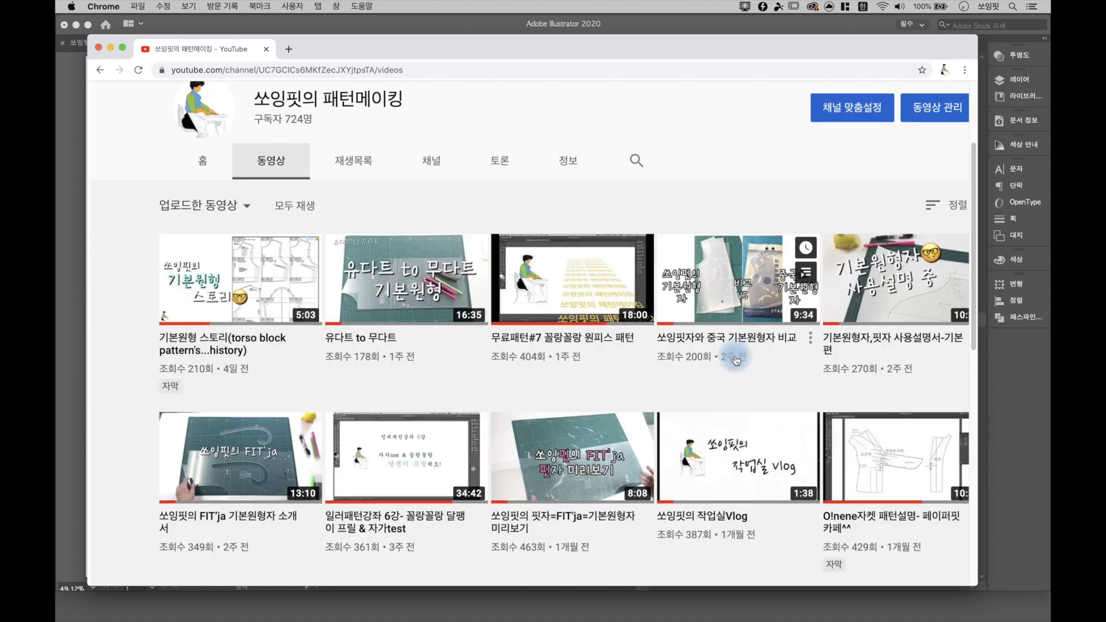
pyautogui.scroll(-2, 736, 360)
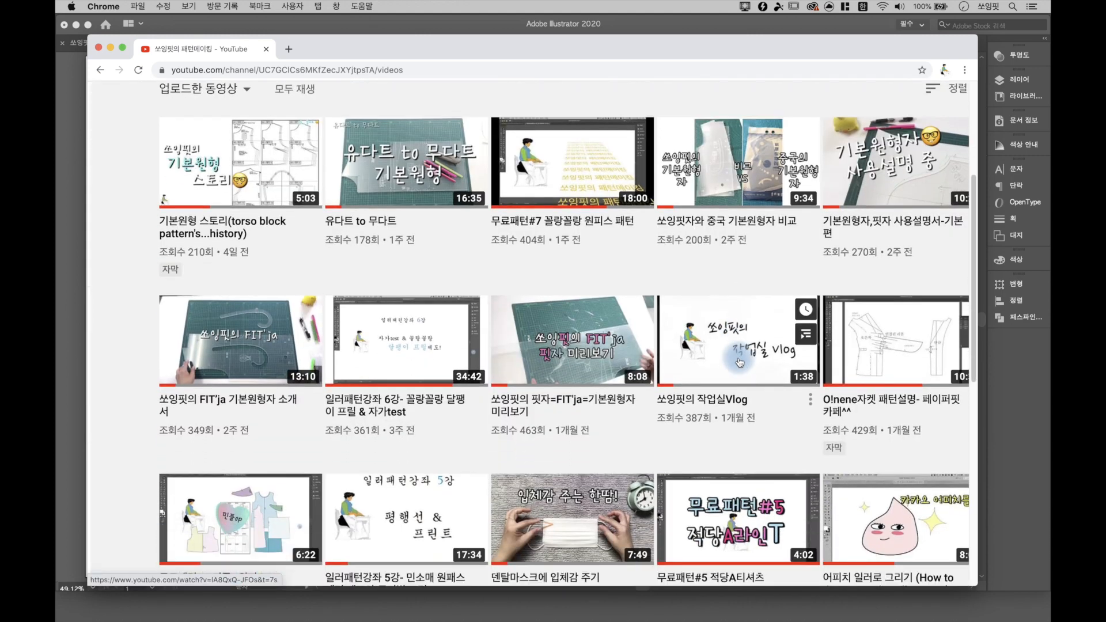
pyautogui.scroll(-4, 741, 363)
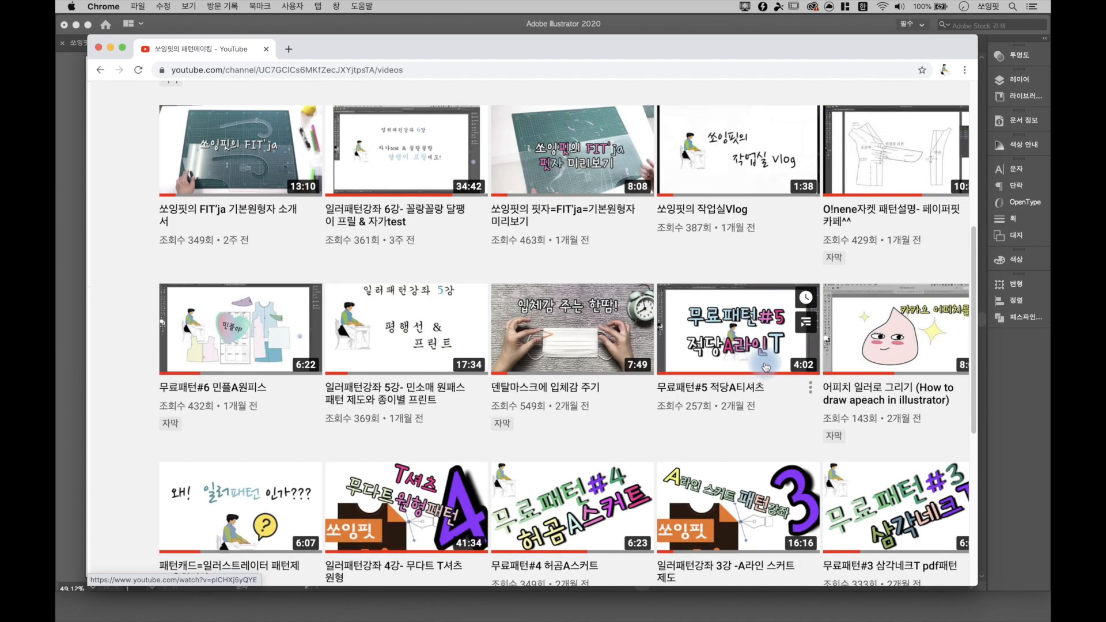
pyautogui.scroll(-7, 762, 375)
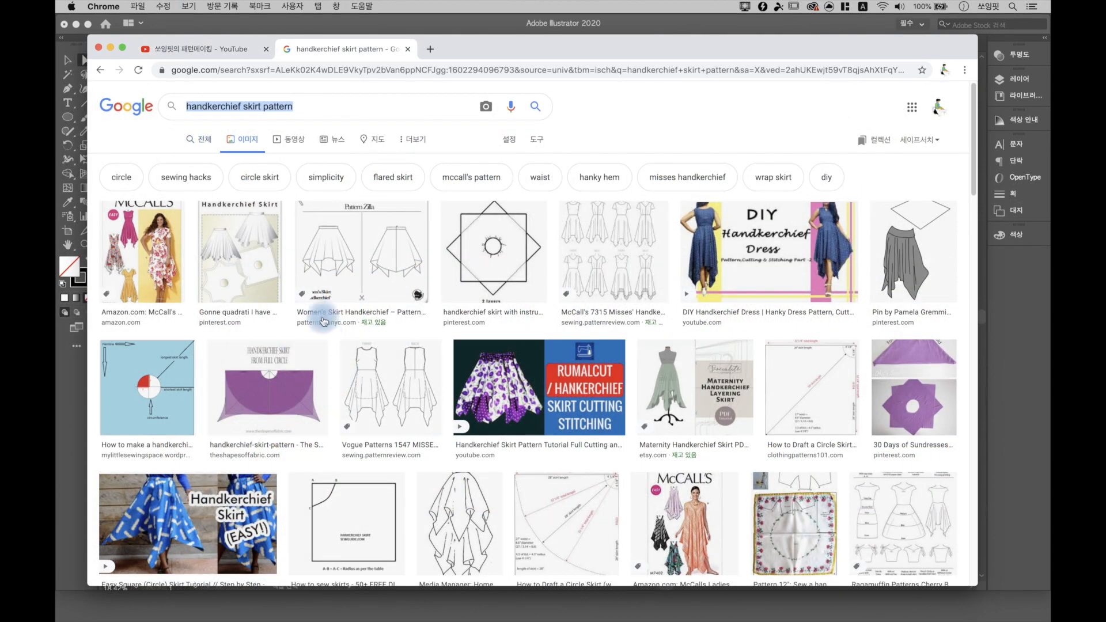
pyautogui.click(724, 524)
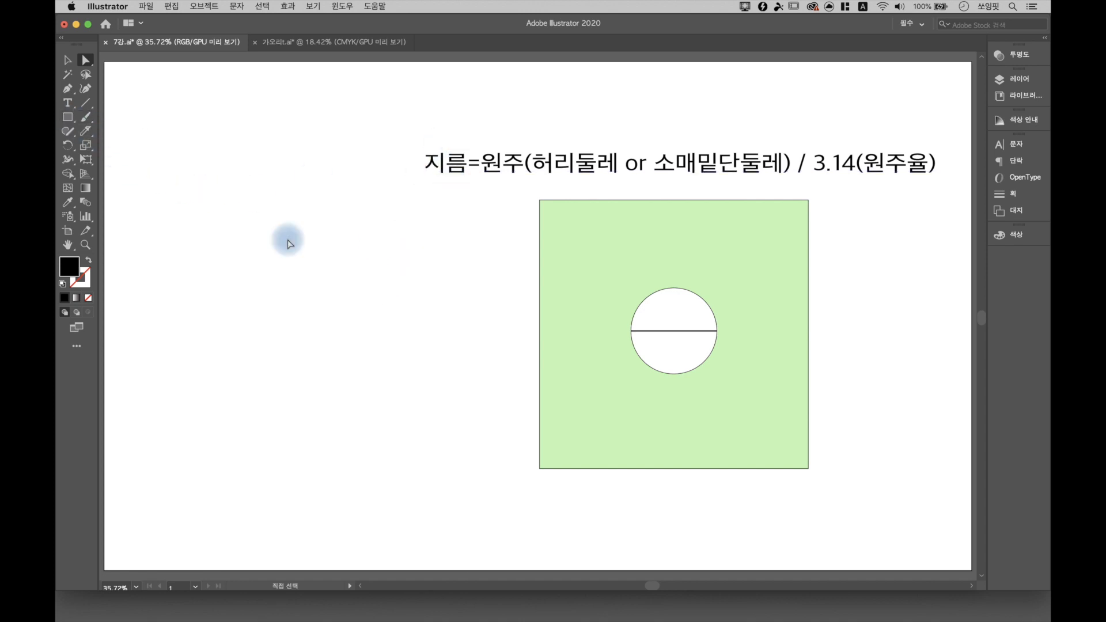
# Draw a rectangle 25 cm wide and 25 cm high on the empty area beside the green square
pyautogui.click(575, 367)
pyautogui.click(374, 345)
pyautogui.click(70, 118)
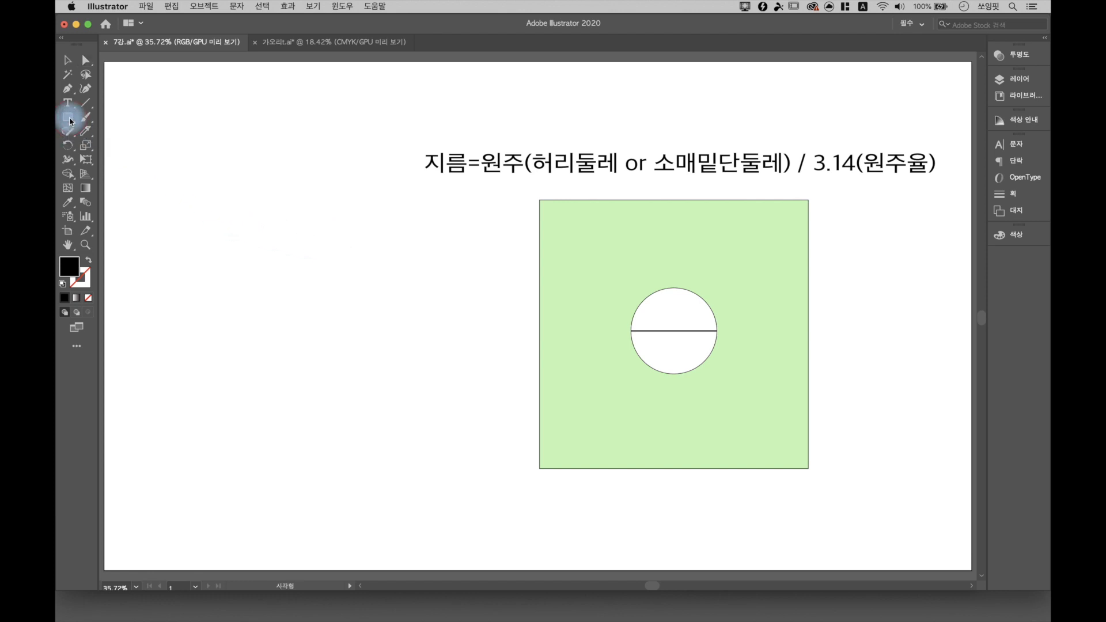
pyautogui.click(262, 243)
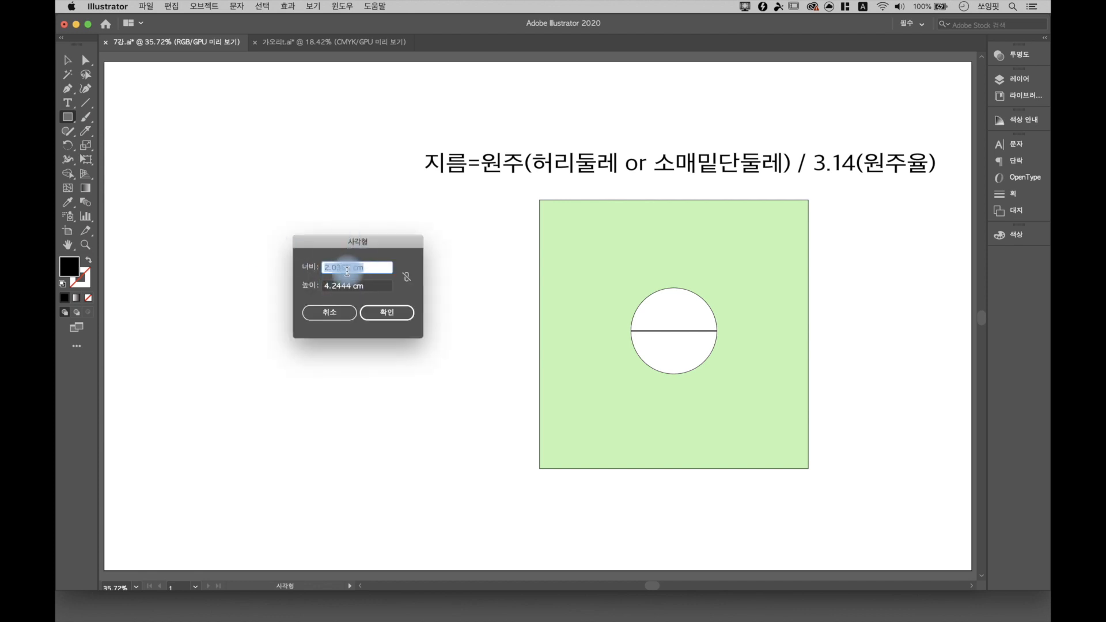
pyautogui.moveTo(376, 270); pyautogui.dragTo(314, 273)
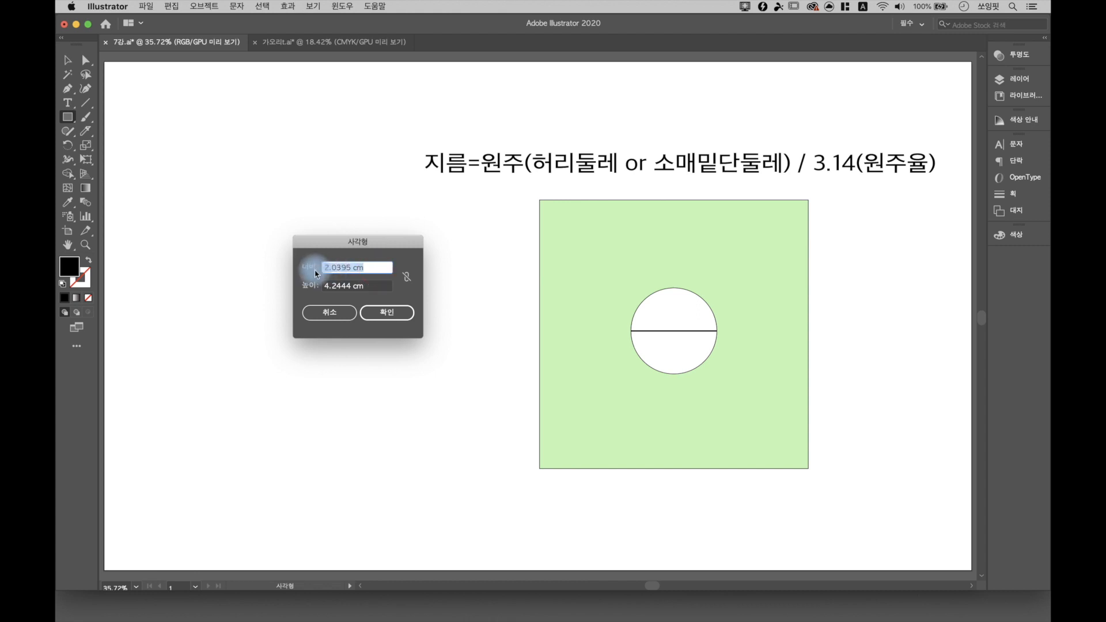
pyautogui.write('25')
pyautogui.moveTo(353, 286); pyautogui.dragTo(291, 282)
pyautogui.write('25')
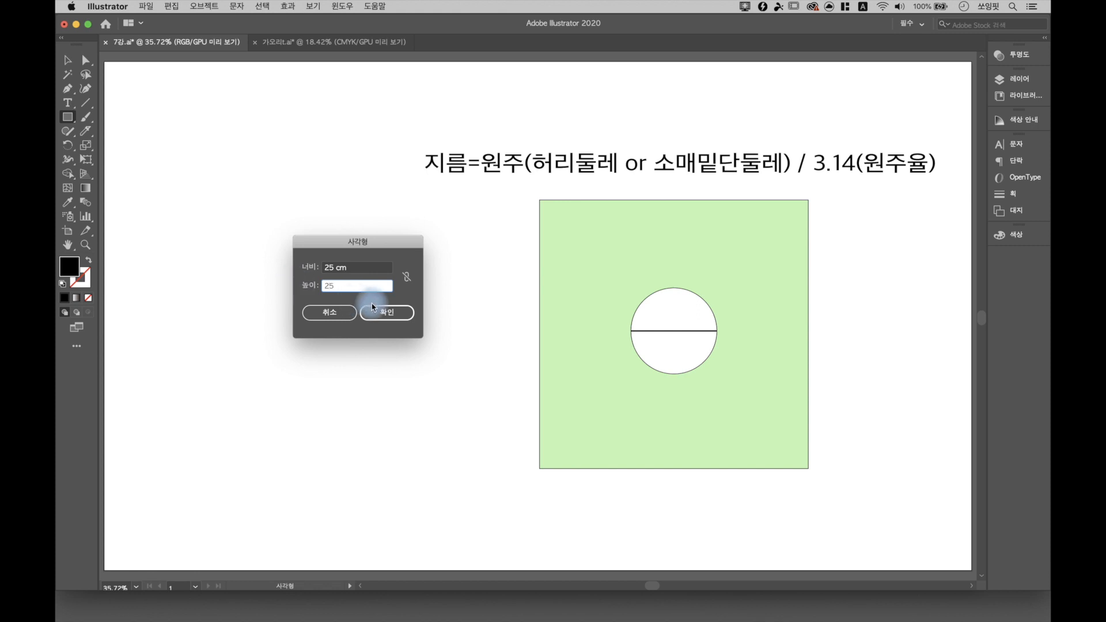
pyautogui.click(375, 312)
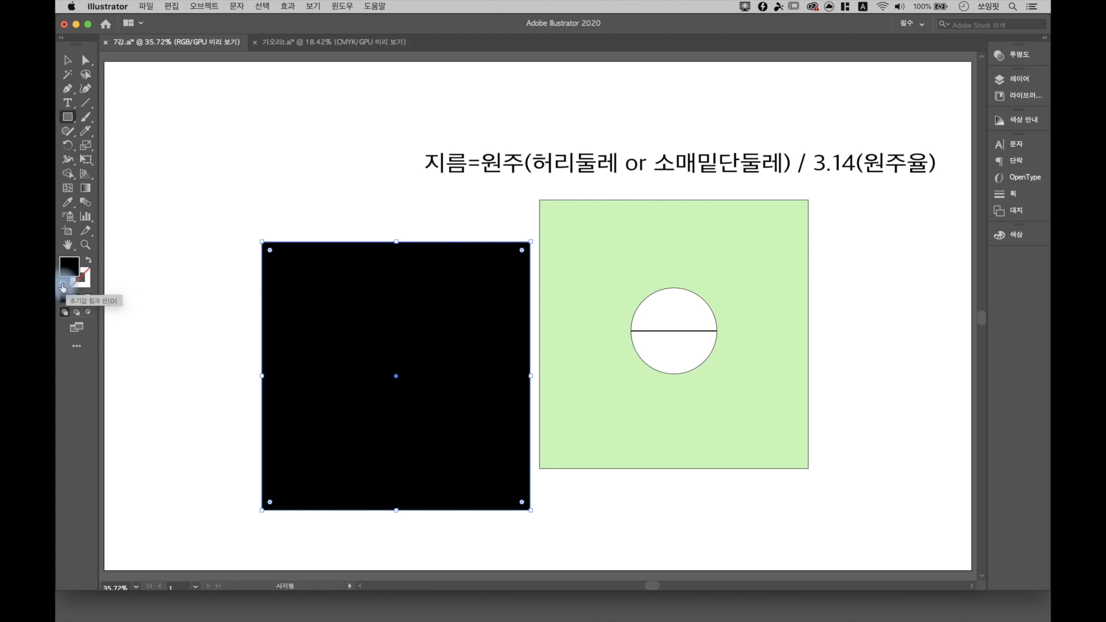
# Reset the new square to the default fill and stroke and move it level with the green square
pyautogui.click(63, 287)
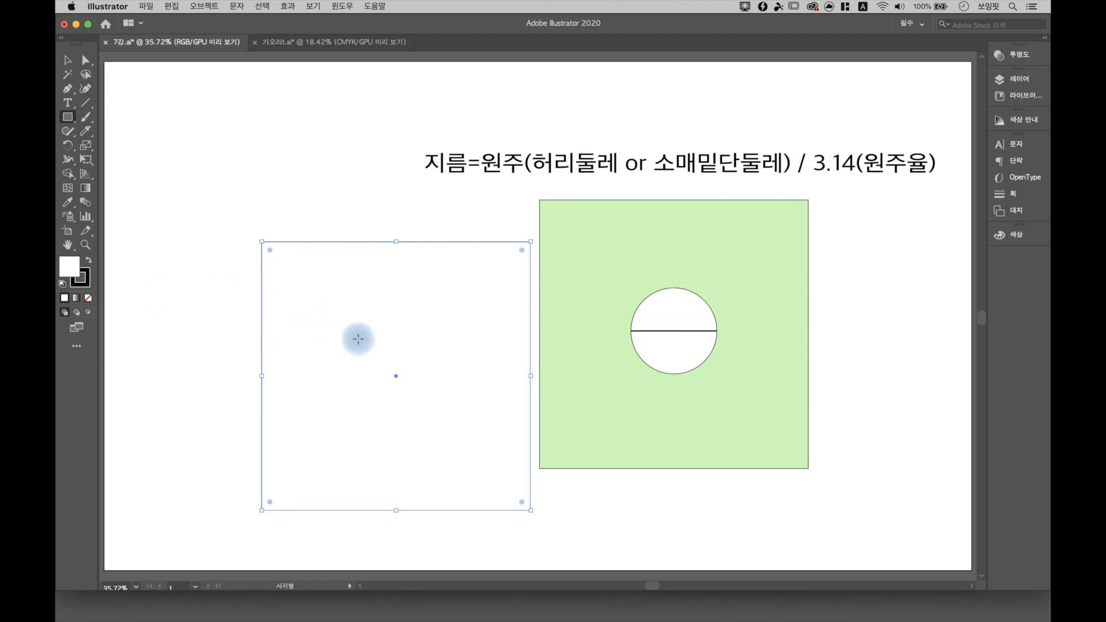
pyautogui.click(87, 60)
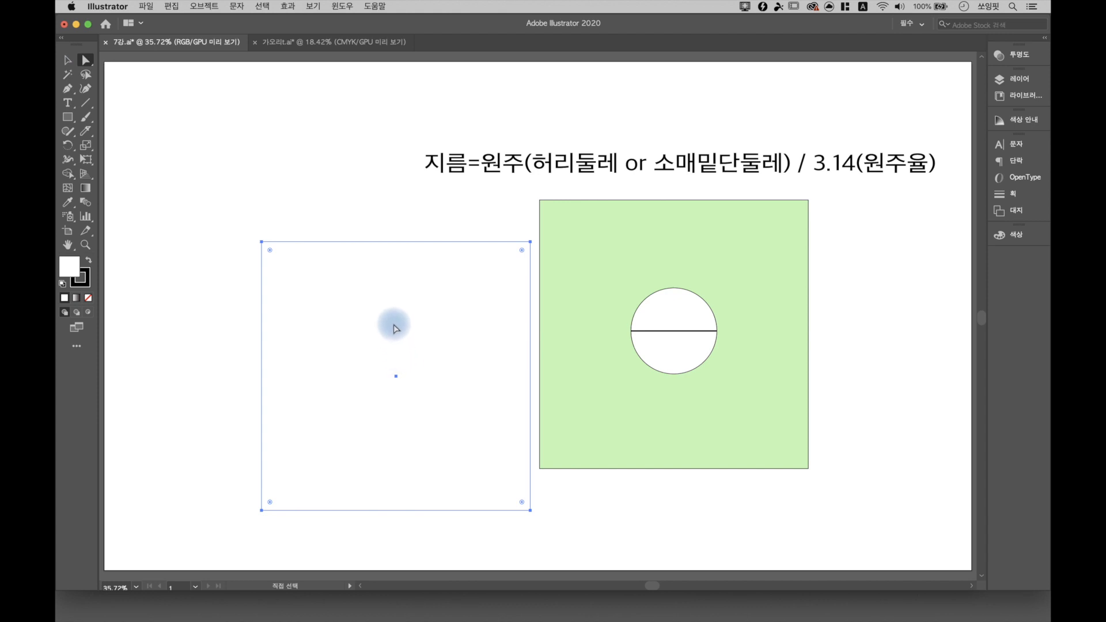
pyautogui.moveTo(395, 329); pyautogui.dragTo(353, 287)
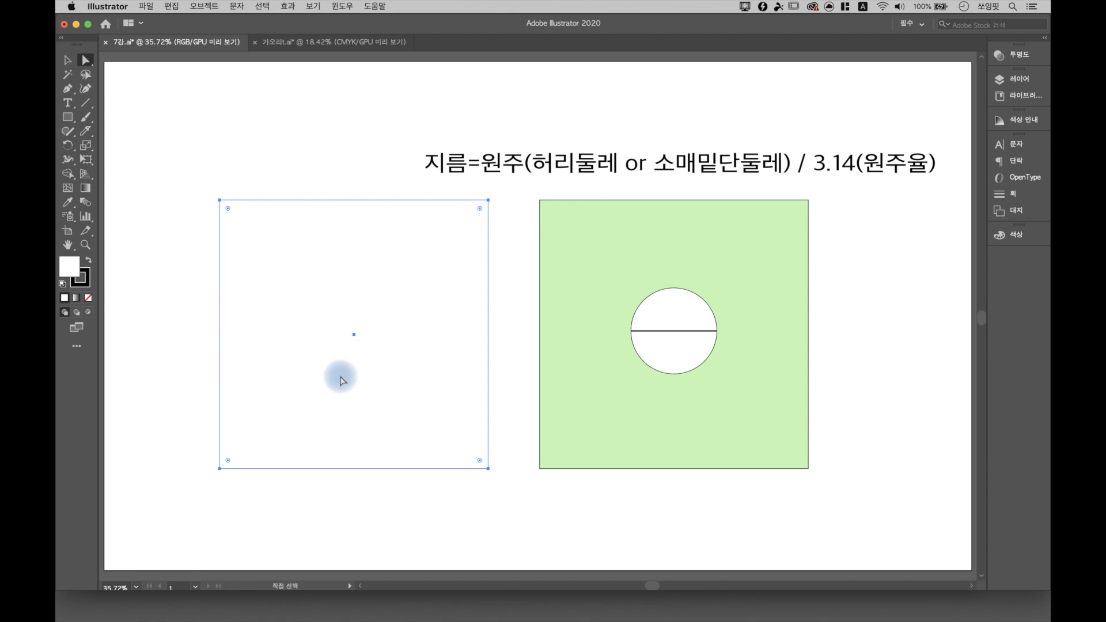
# Fill the new square with a light pink of hue 321° and deselect it
pyautogui.doubleClick(69, 268)
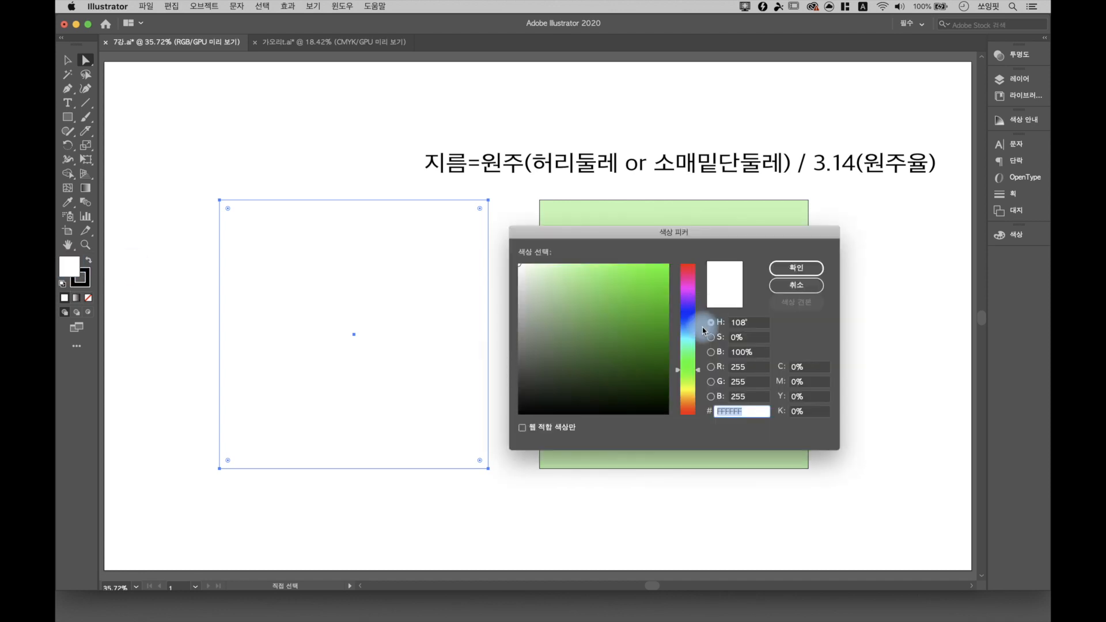
pyautogui.click(688, 281)
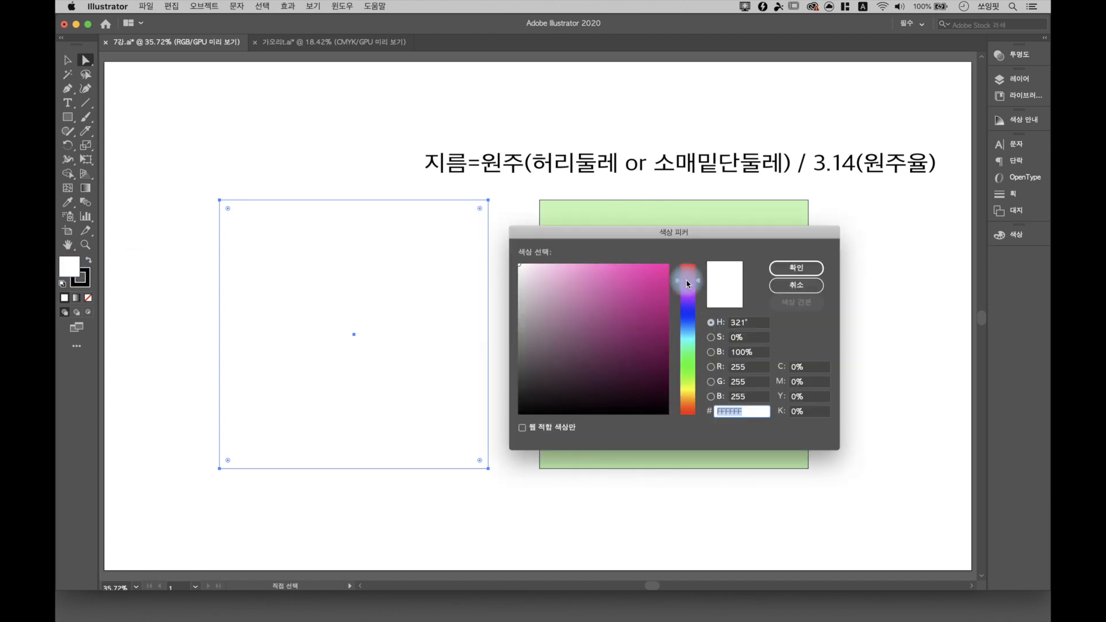
pyautogui.moveTo(608, 271); pyautogui.dragTo(577, 267)
pyautogui.click(798, 269)
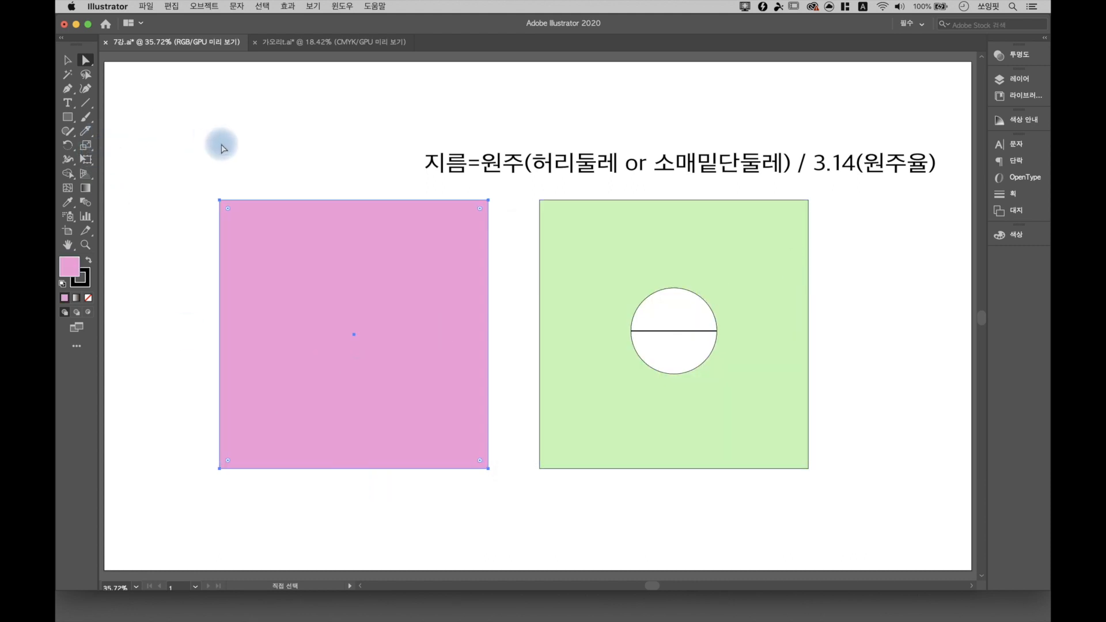
pyautogui.click(315, 150)
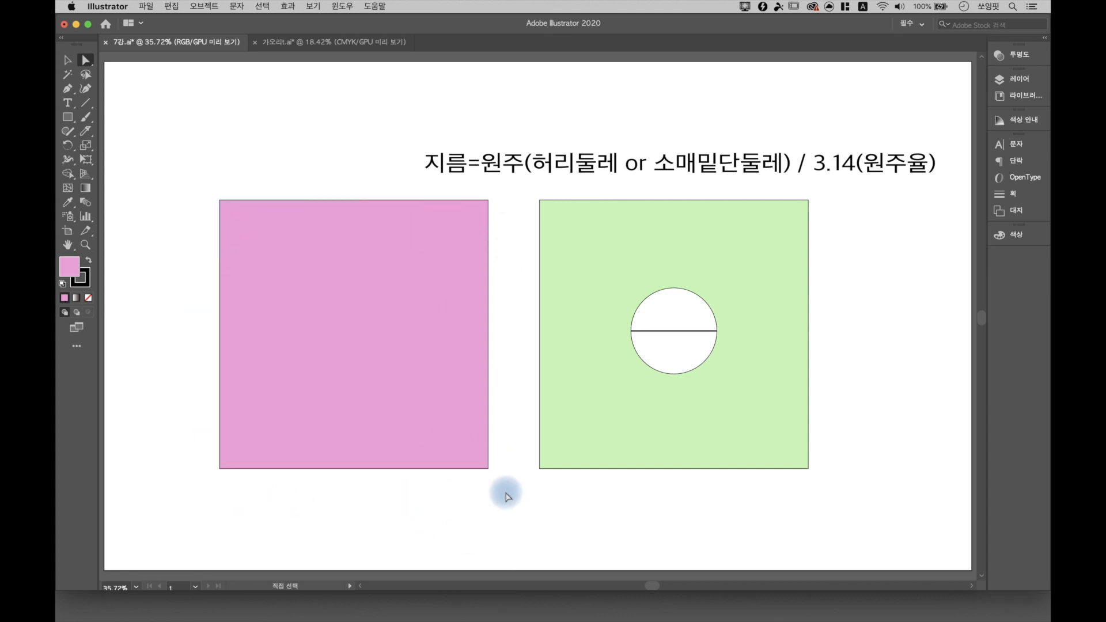
pyautogui.click(333, 384)
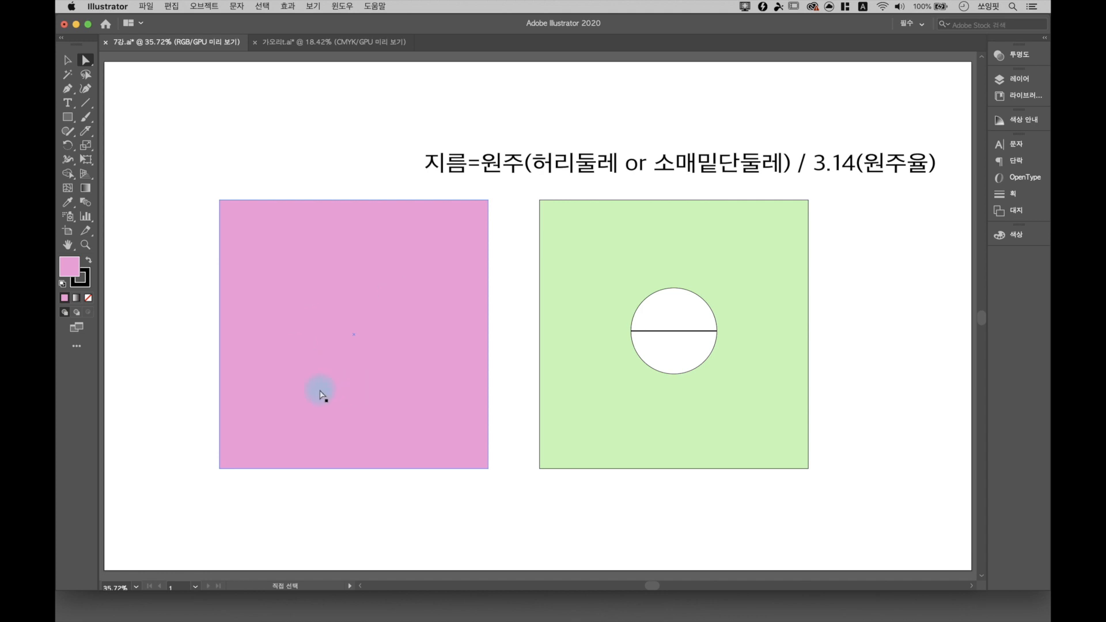
pyautogui.click(496, 188)
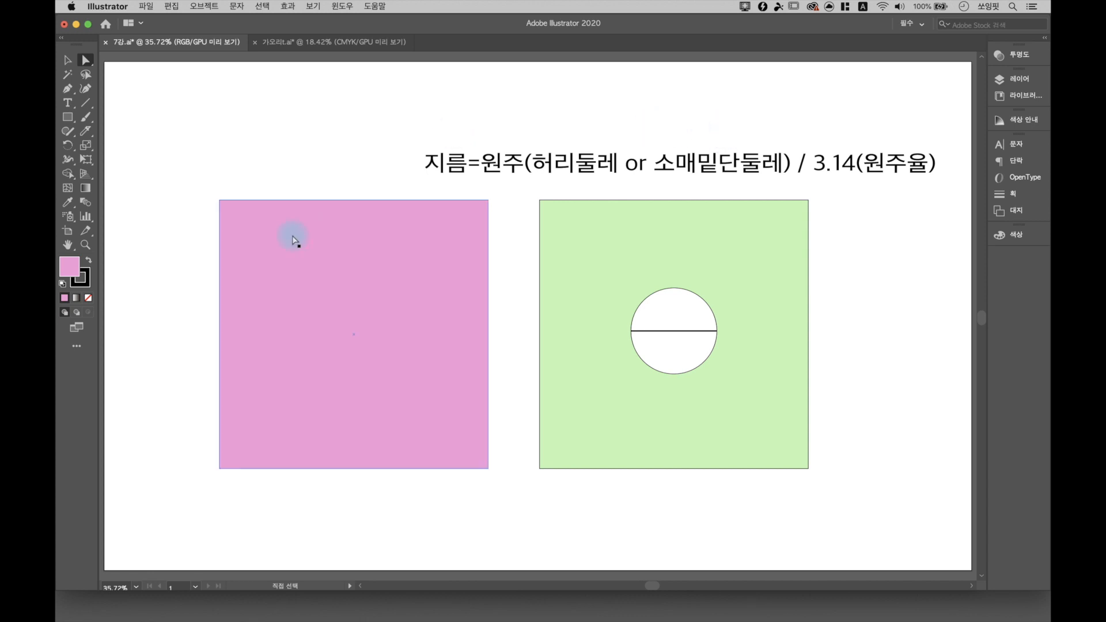
# Switch to the Calculator, divide the 20 cm circumference by 3.14 to get the diameter, and close it
pyautogui.moveTo(818, 612)
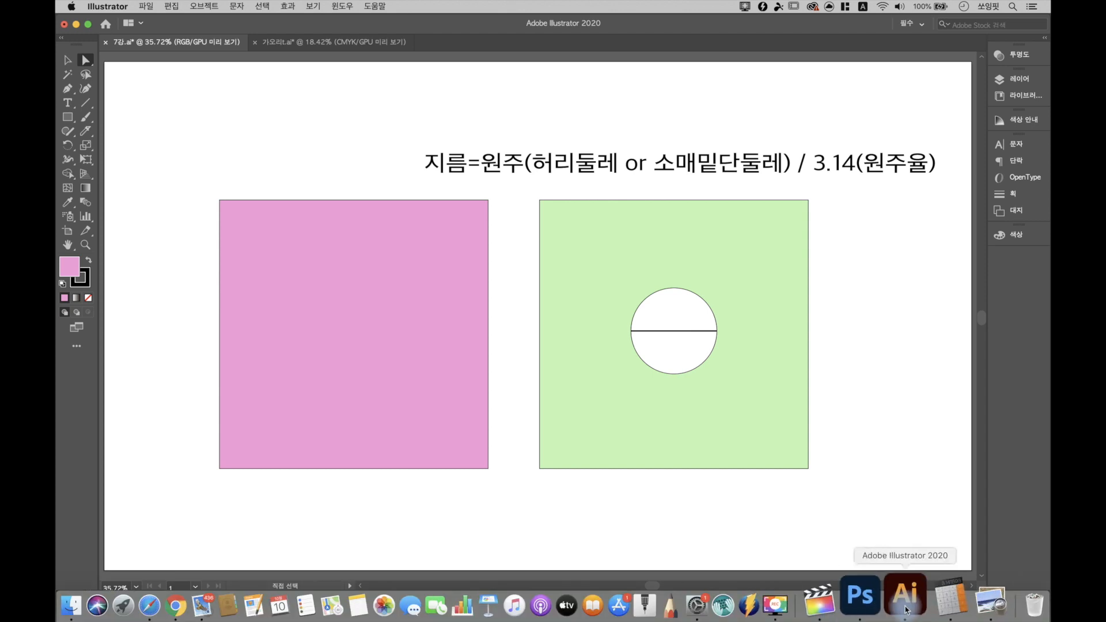
pyautogui.click(924, 606)
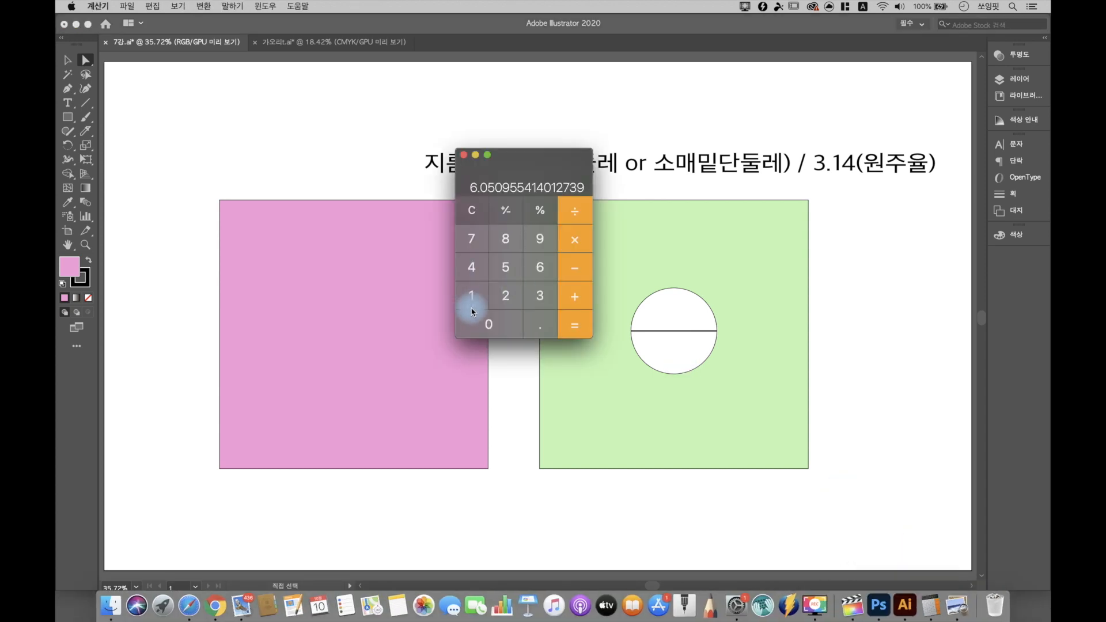
pyautogui.click(474, 205)
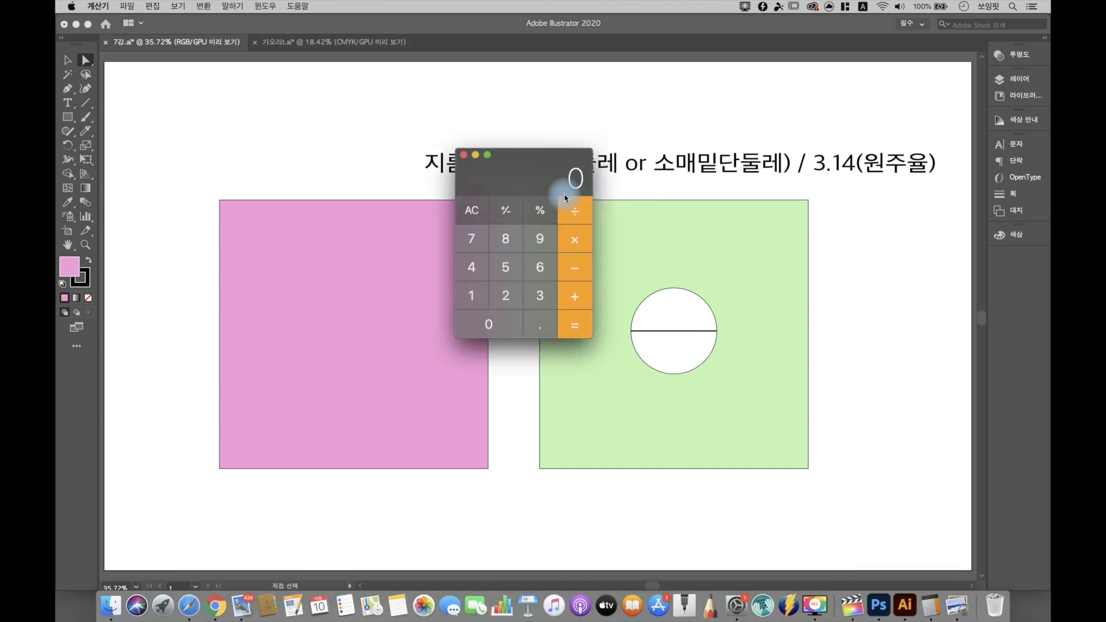
pyautogui.moveTo(527, 166); pyautogui.dragTo(772, 219)
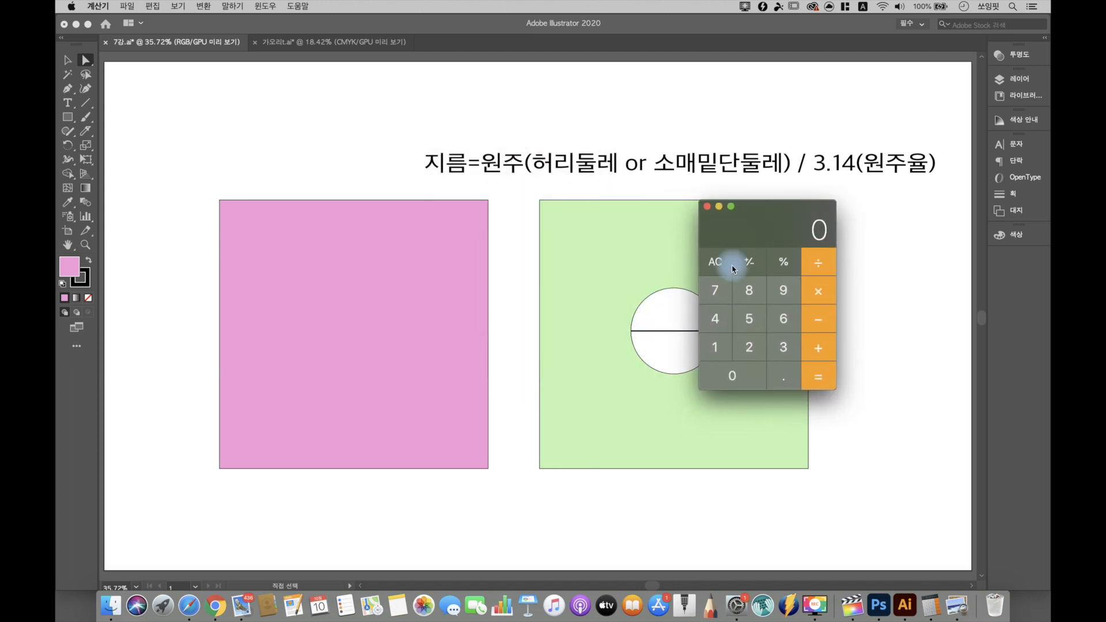
pyautogui.click(753, 351)
pyautogui.click(730, 383)
pyautogui.click(818, 262)
pyautogui.click(784, 348)
pyautogui.click(784, 373)
pyautogui.click(727, 350)
pyautogui.click(716, 318)
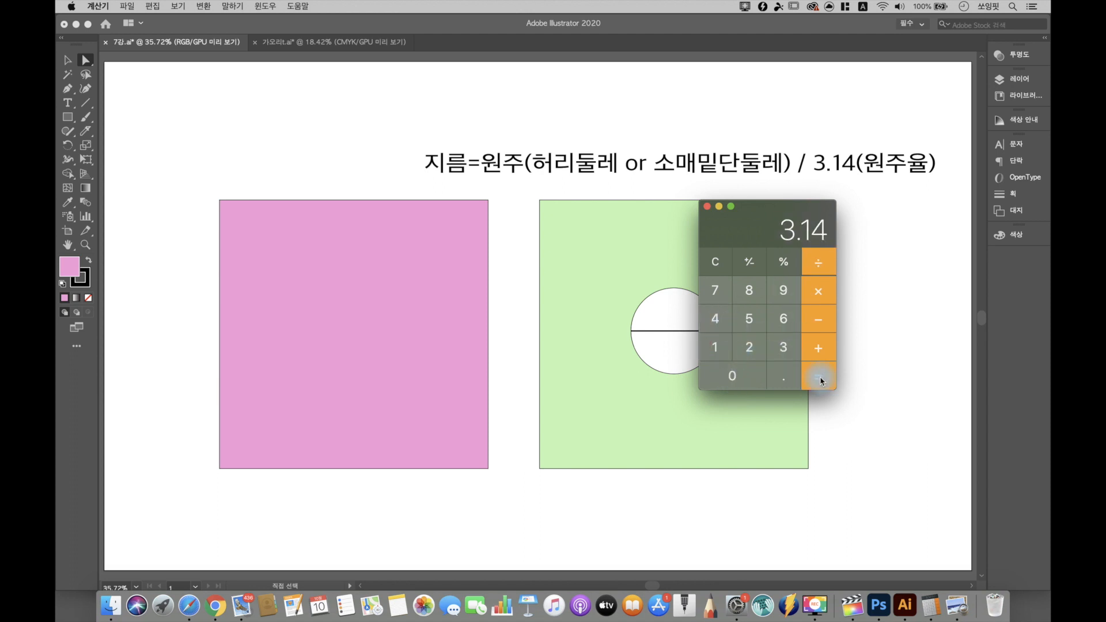
pyautogui.click(819, 377)
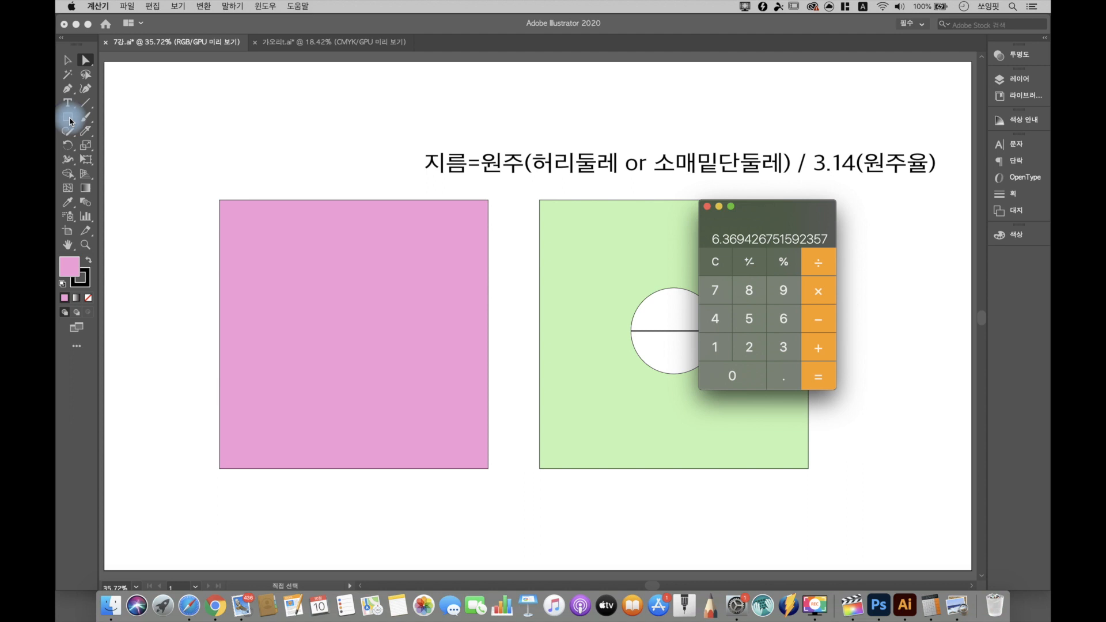
pyautogui.click(708, 207)
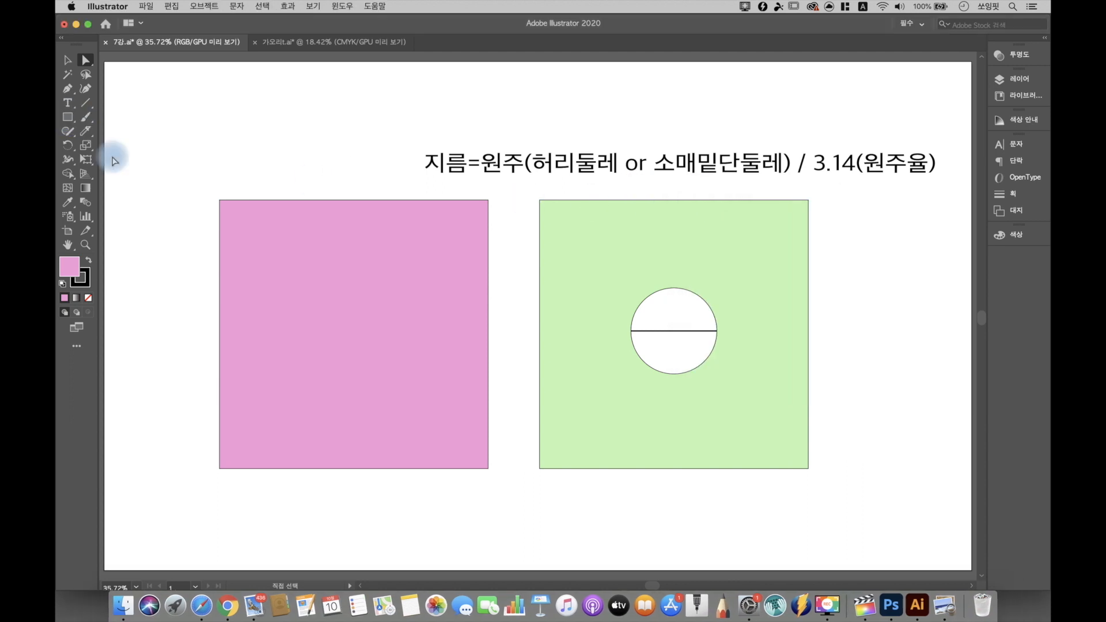
# Draw a circle 6.37 cm in width and height with the Ellipse tool inside the pink square
pyautogui.click(73, 122)
pyautogui.moveTo(74, 121); pyautogui.dragTo(121, 149)
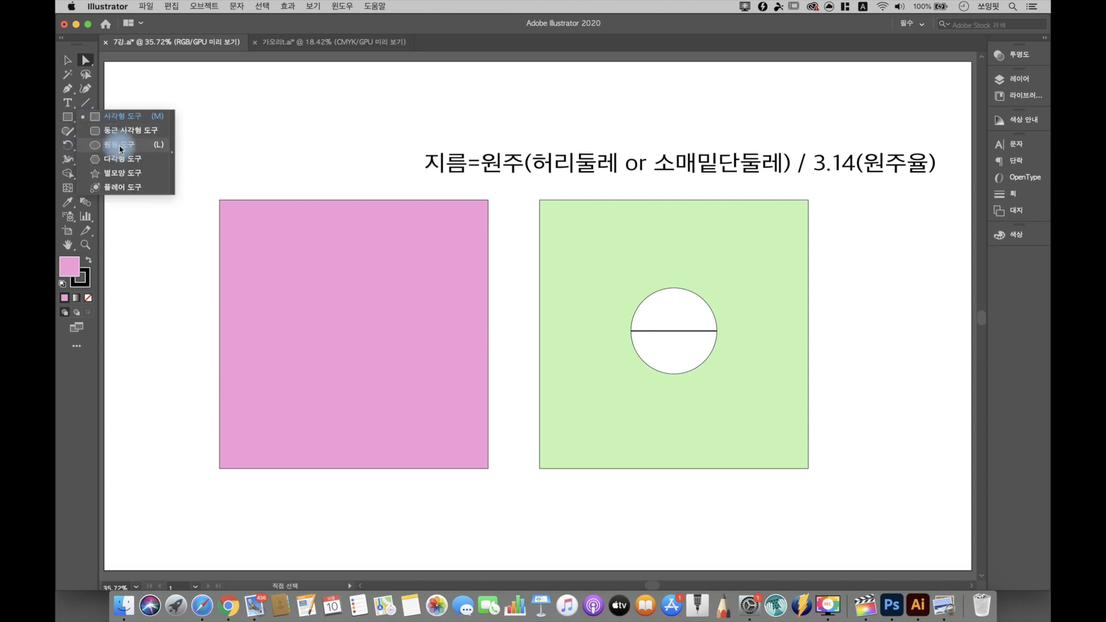
pyautogui.click(119, 145)
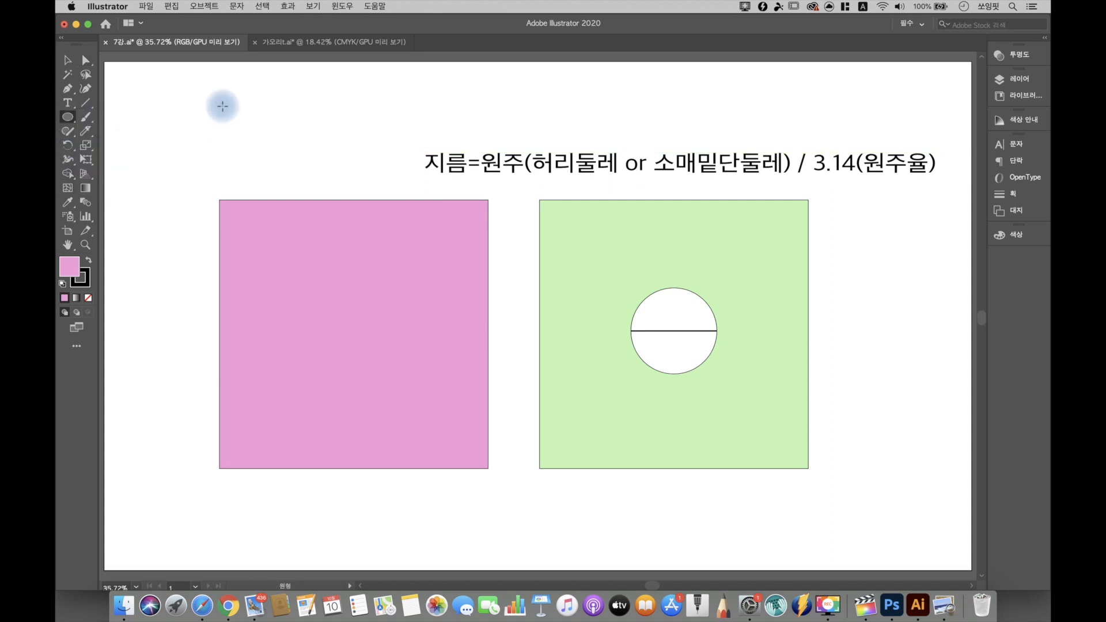
pyautogui.click(308, 283)
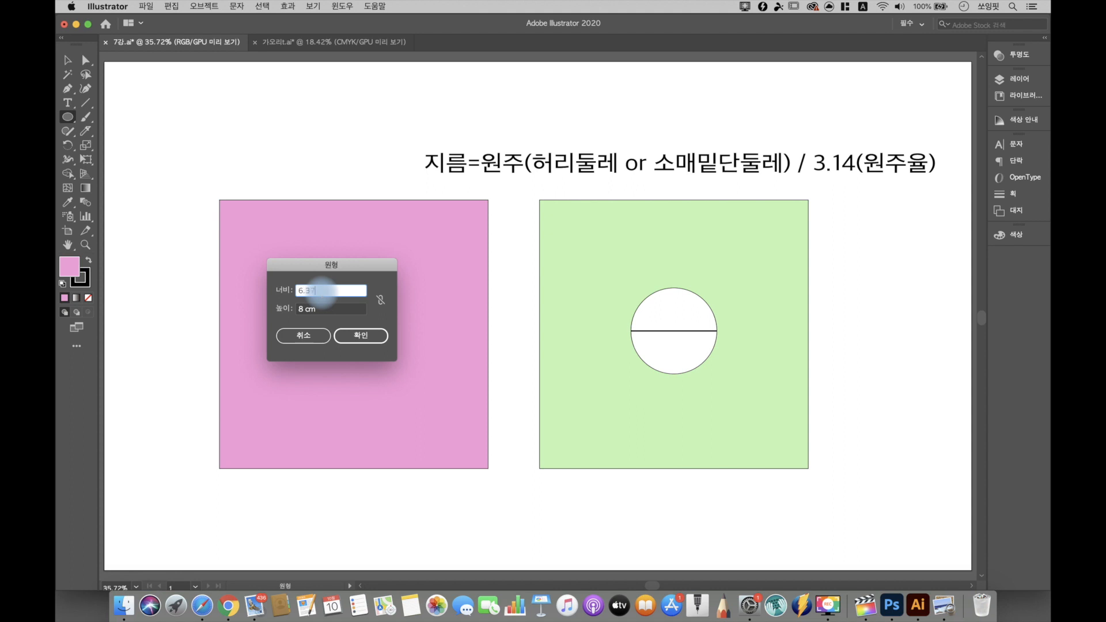
pyautogui.click(321, 310)
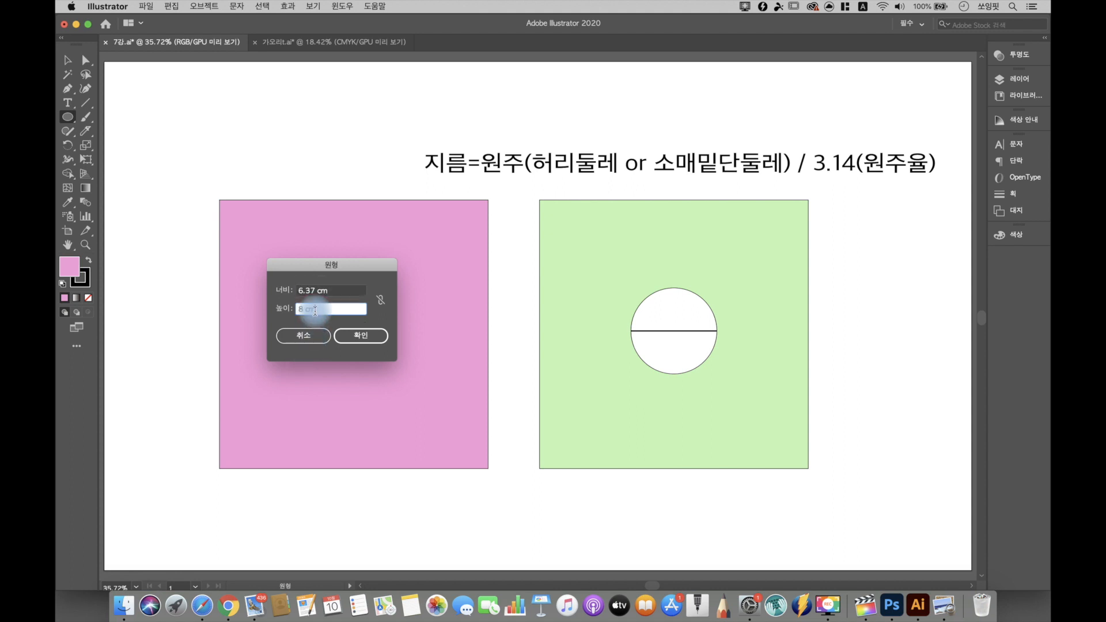
pyautogui.moveTo(340, 309); pyautogui.dragTo(293, 309)
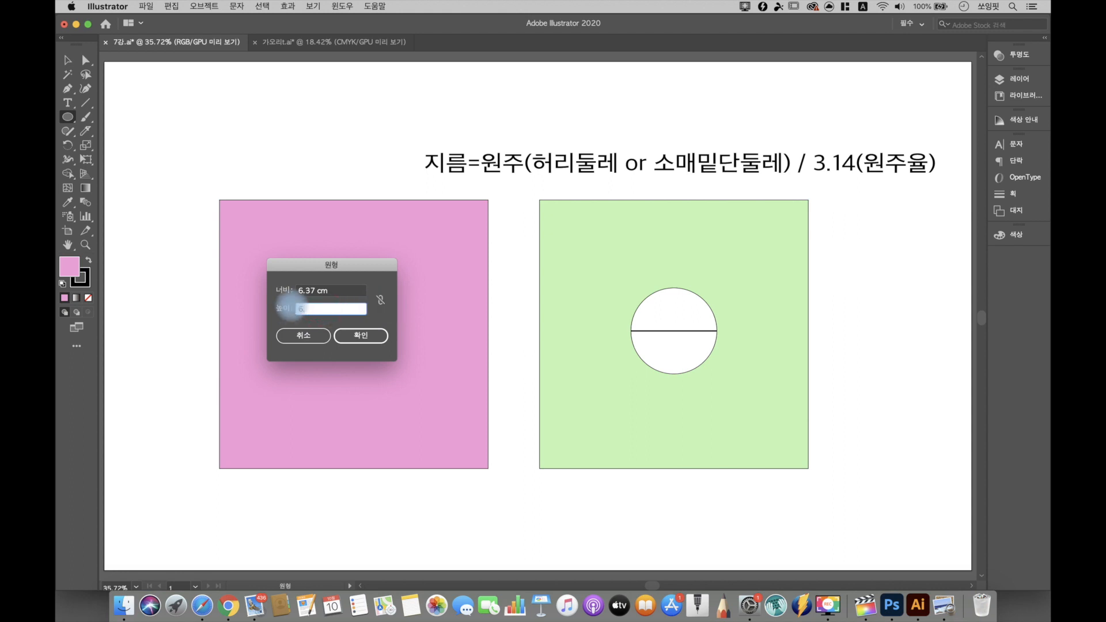
pyautogui.click(363, 335)
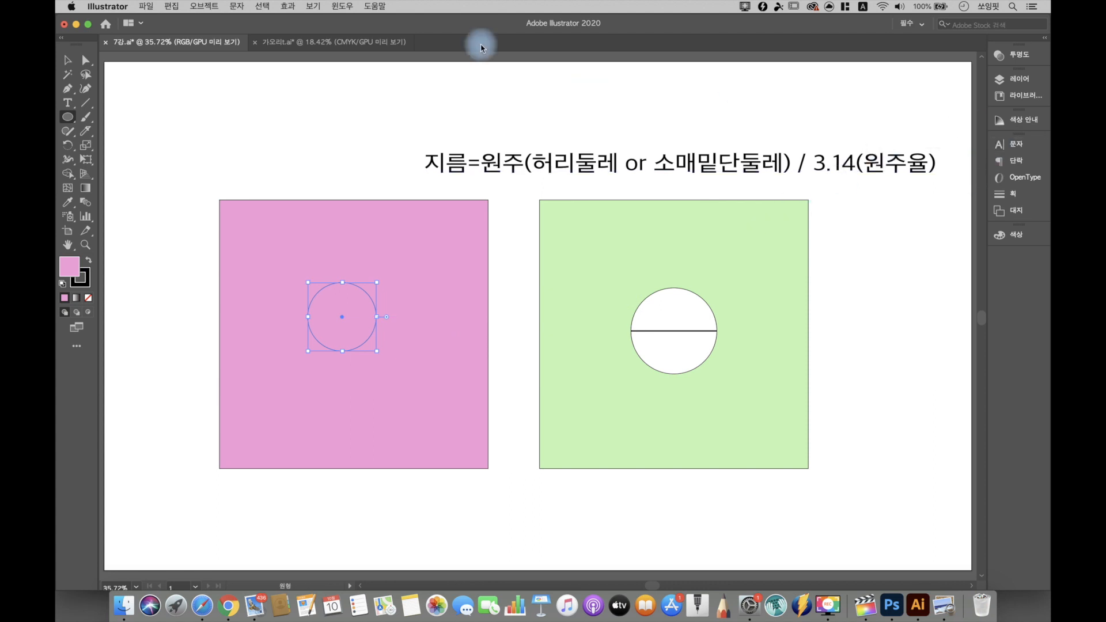
# Check the selected circle's path length in the document info
pyautogui.click(342, 8)
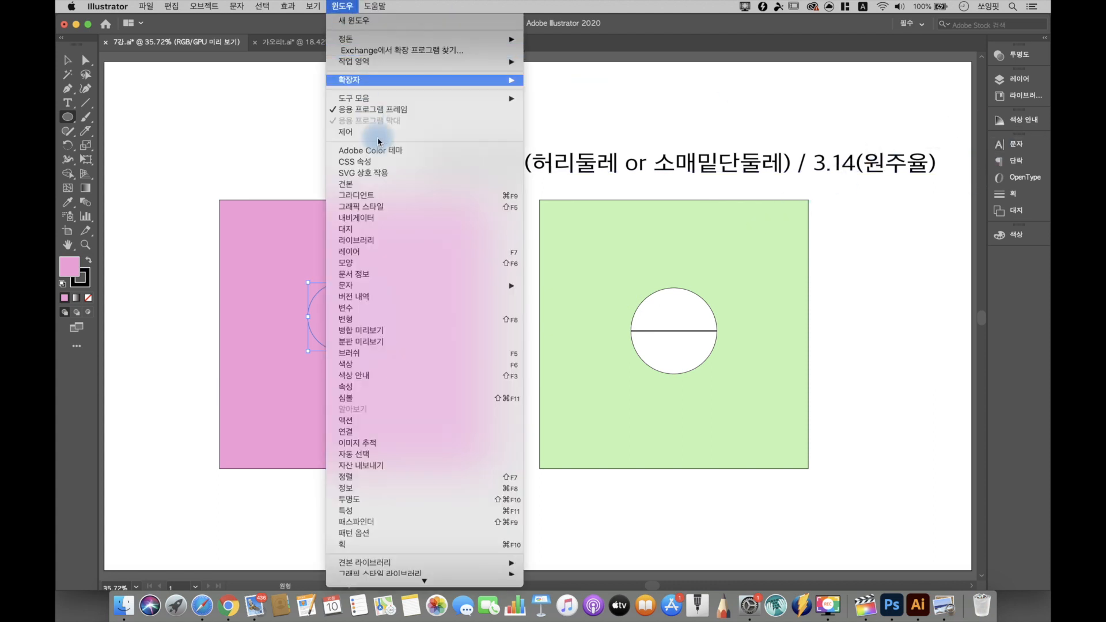
pyautogui.click(362, 275)
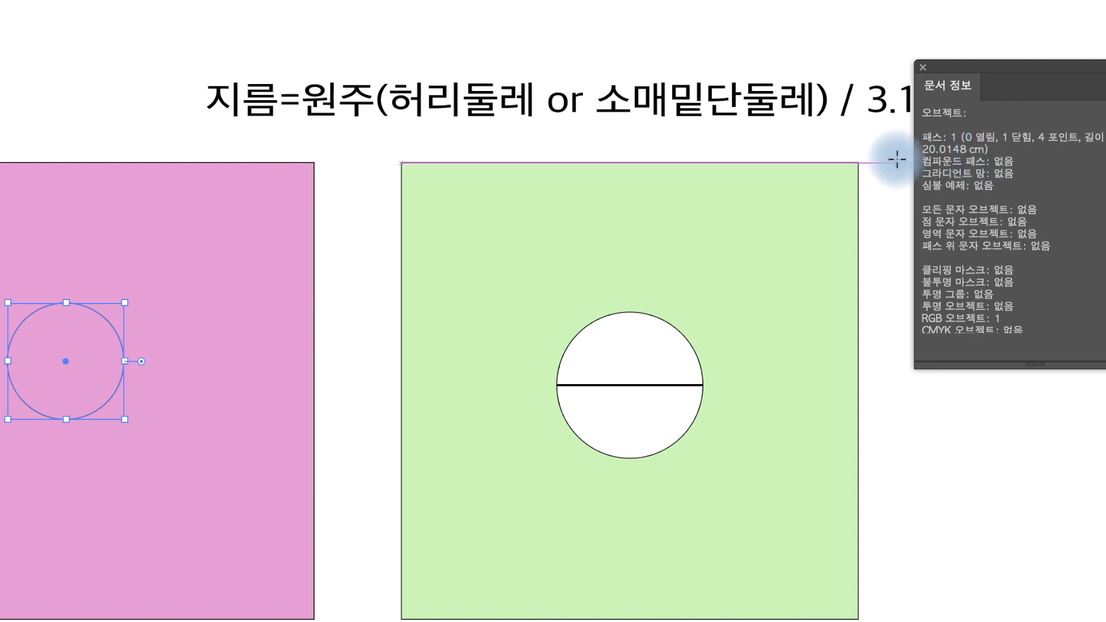
pyautogui.click(924, 67)
# Reposition the circle inside the pink square, slightly below and to the left of the square's centre
pyautogui.moveTo(74, 395); pyautogui.dragTo(71, 399)
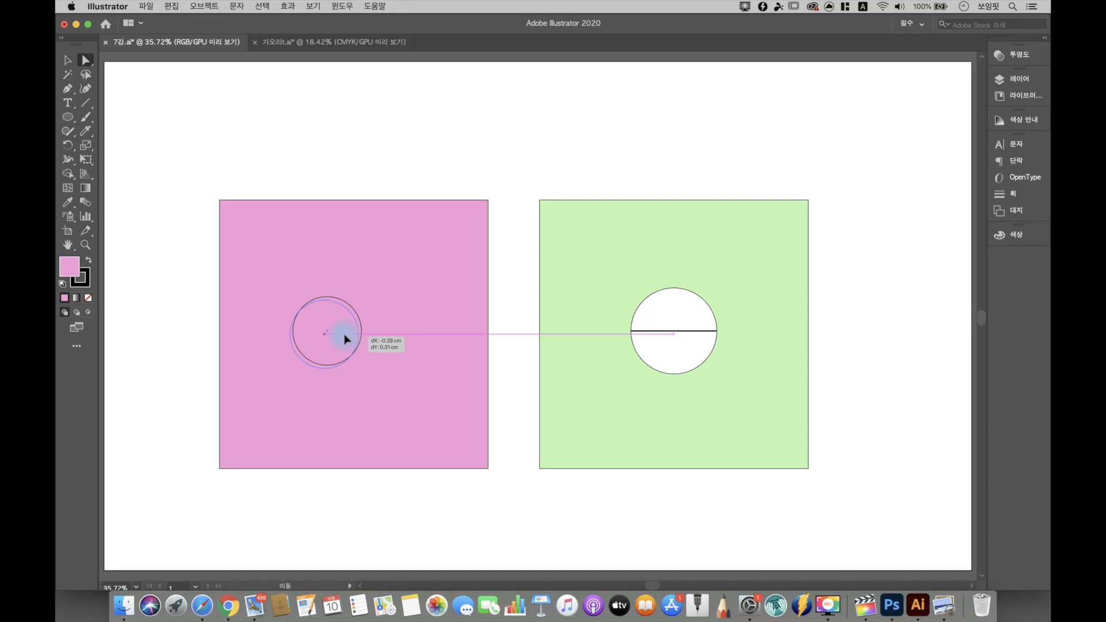
pyautogui.moveTo(345, 339); pyautogui.dragTo(344, 338)
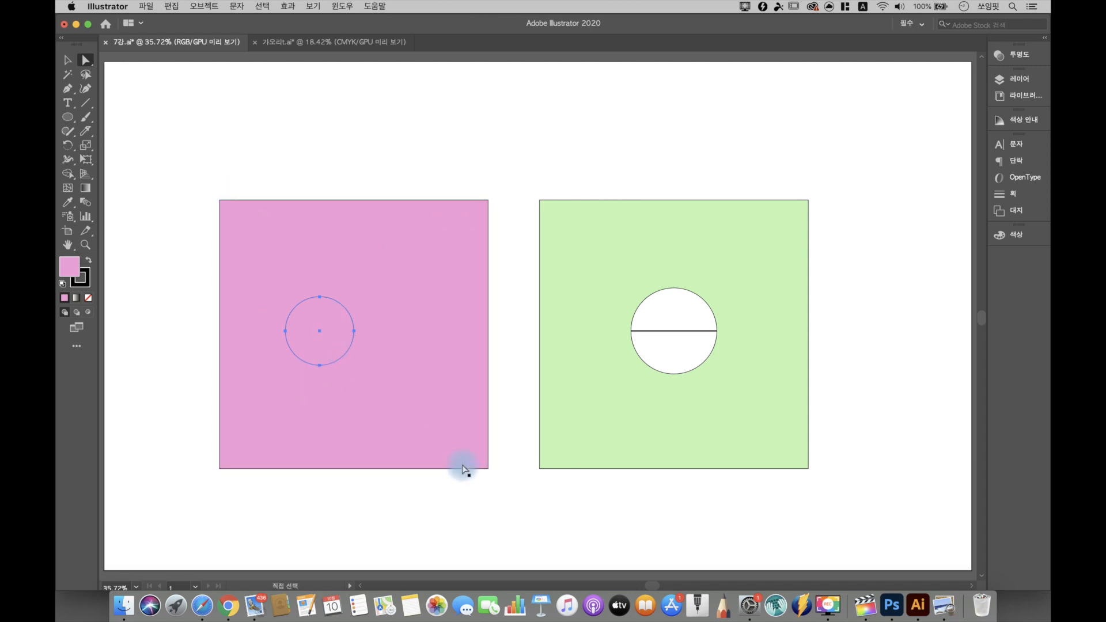
pyautogui.moveTo(328, 331); pyautogui.dragTo(374, 329)
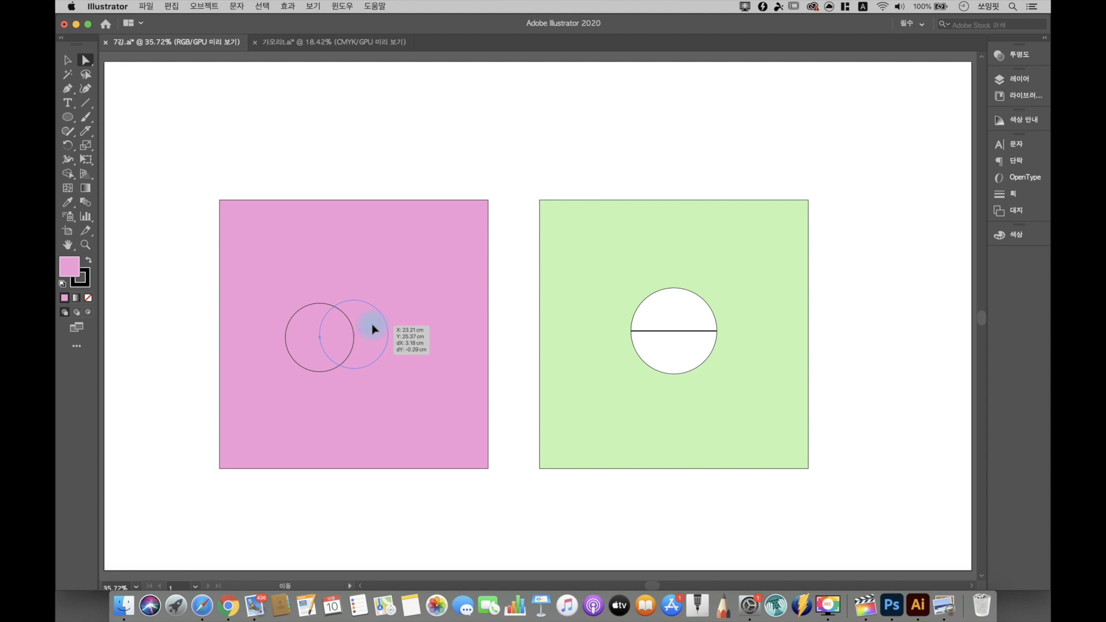
pyautogui.moveTo(372, 325); pyautogui.dragTo(344, 349)
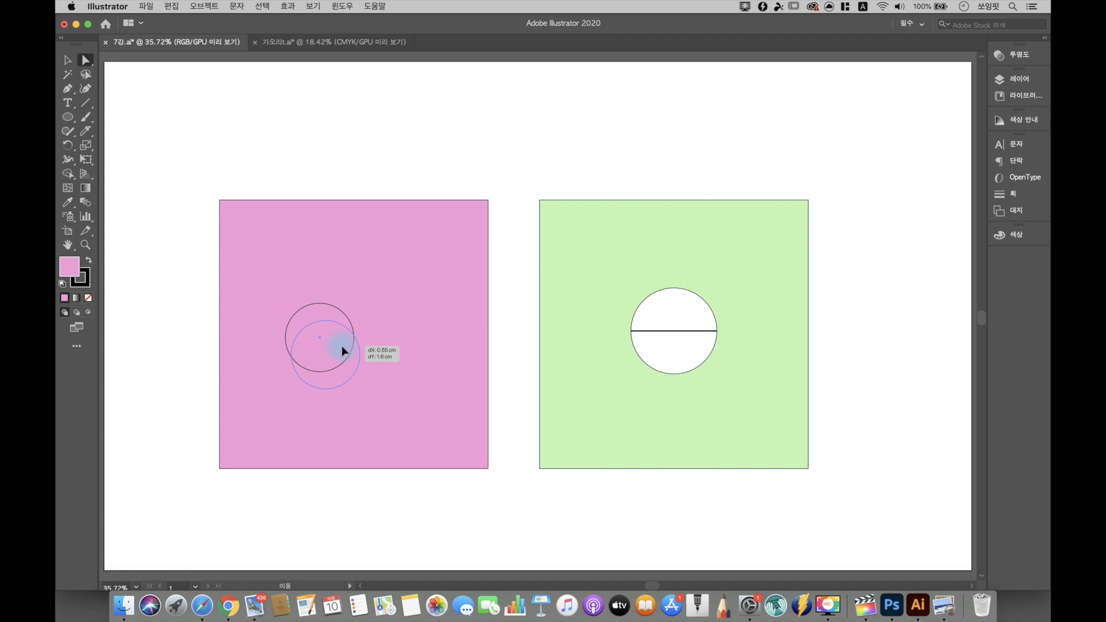
pyautogui.moveTo(344, 350); pyautogui.dragTo(344, 351)
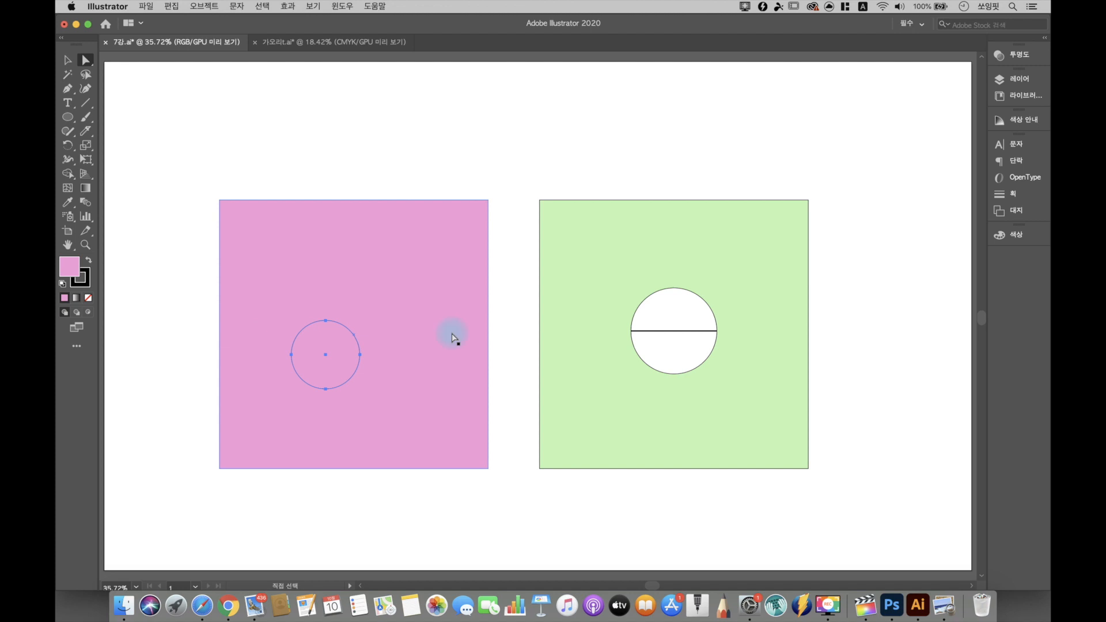
pyautogui.moveTo(296, 350); pyautogui.dragTo(295, 332)
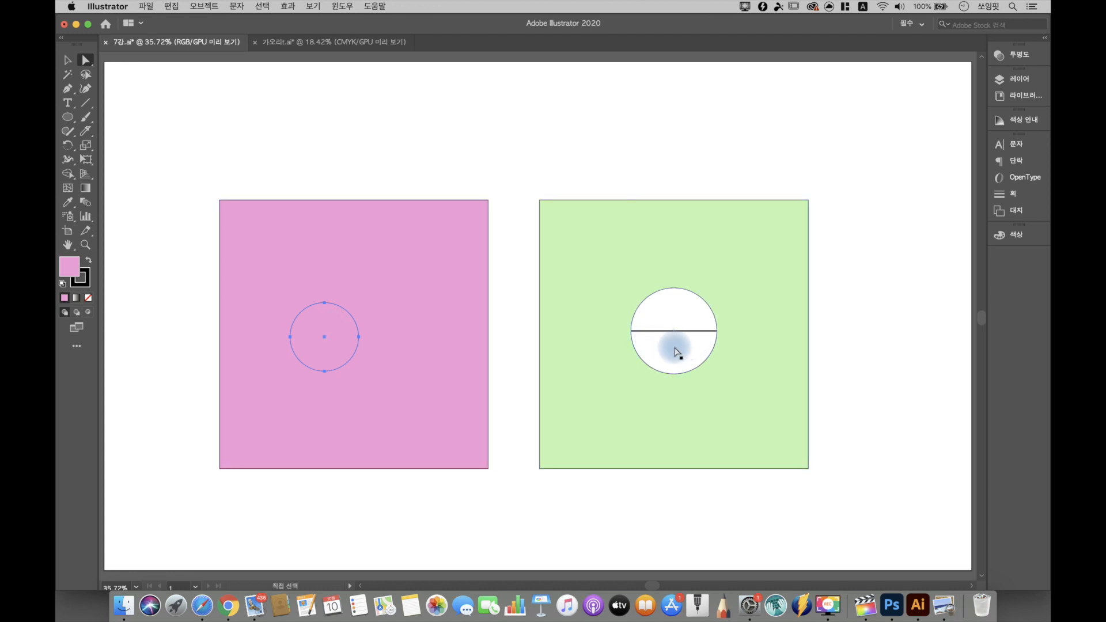
pyautogui.moveTo(327, 325); pyautogui.dragTo(327, 359)
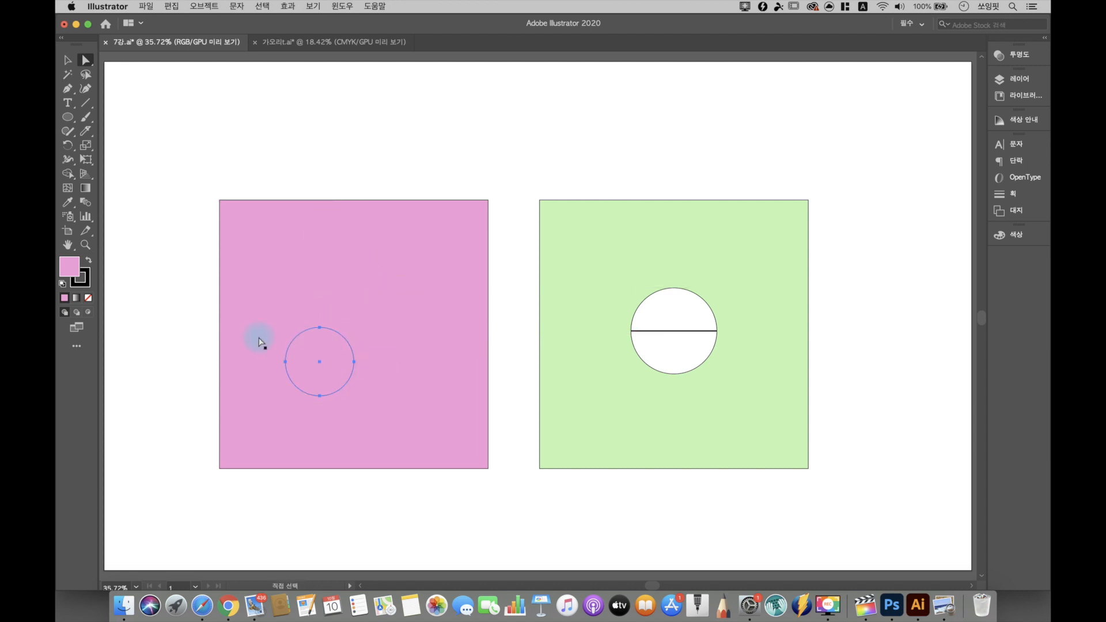
# Try filling the circle with white and moving it off the pink square, and undo both changes
pyautogui.doubleClick(69, 267)
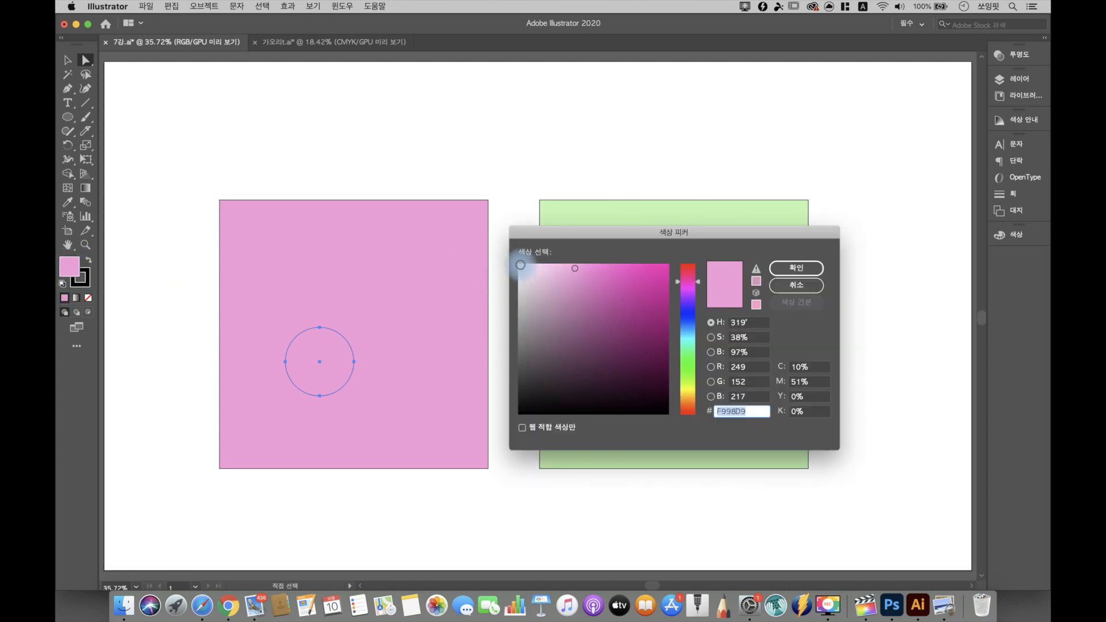
pyautogui.click(519, 265)
pyautogui.click(796, 268)
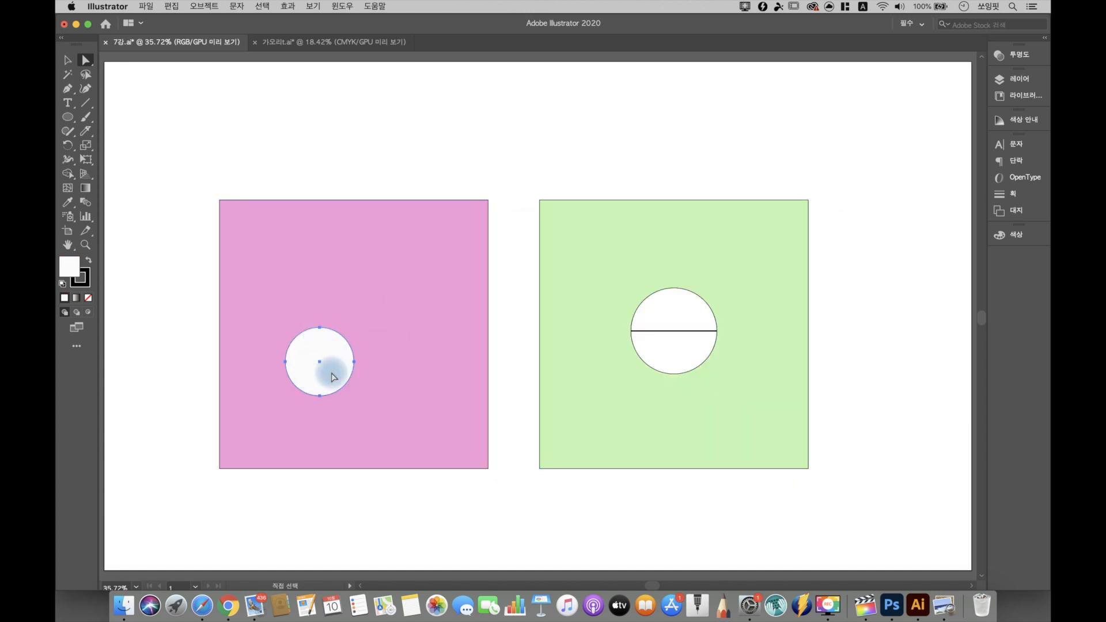
pyautogui.moveTo(329, 372)
pyautogui.mouseDown()
pyautogui.moveTo(546, 260)
pyautogui.moveTo(450, 342)
pyautogui.moveTo(336, 360)
pyautogui.moveTo(346, 358)
pyautogui.mouseUp()
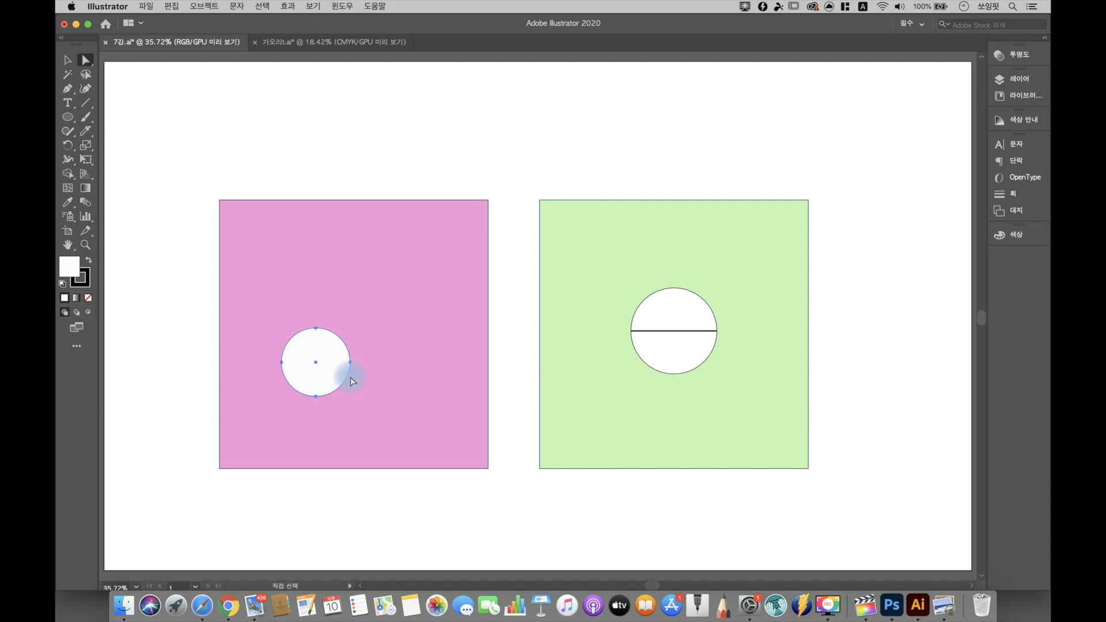
pyautogui.press('super+z')
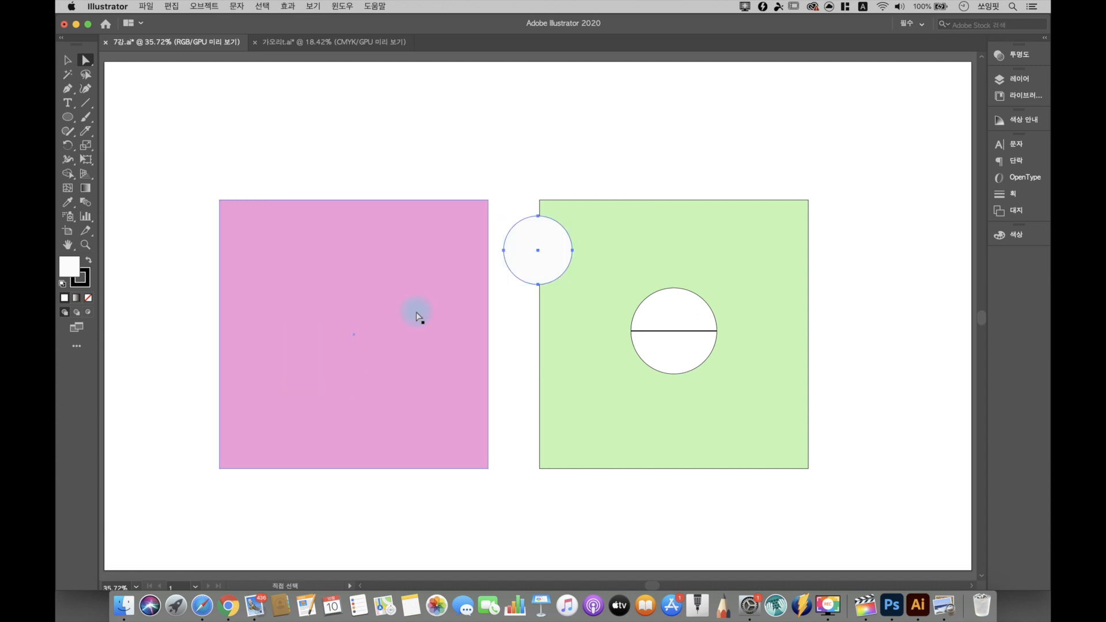
pyautogui.press('super+shift+z')
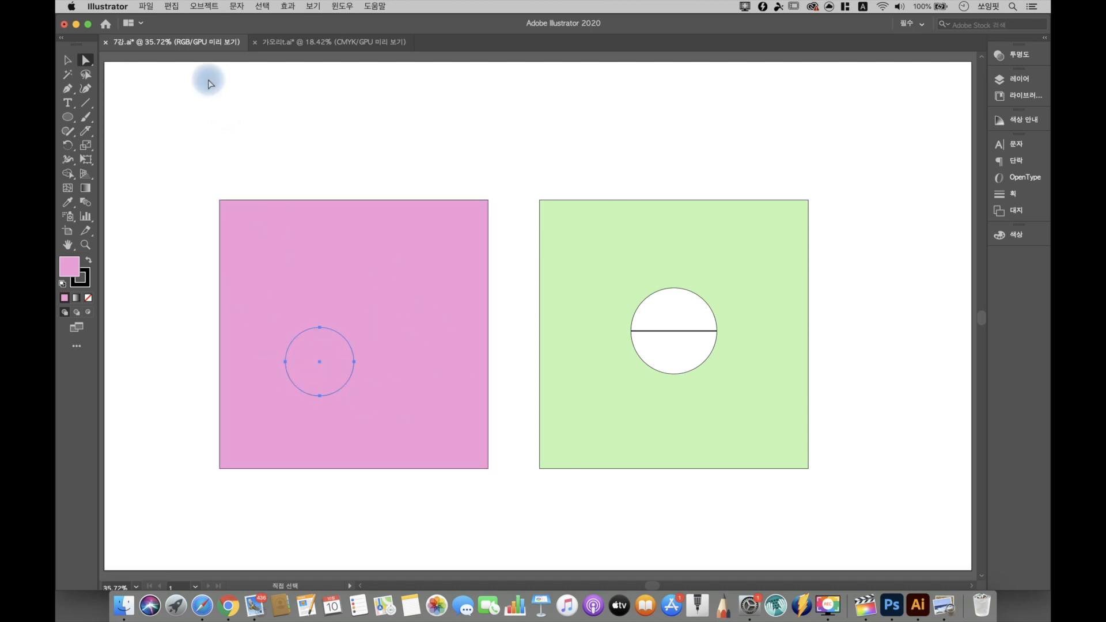
# Select the pink square together with its circle and split them with the Pathfinder Divide operation
pyautogui.moveTo(182, 139); pyautogui.dragTo(509, 507)
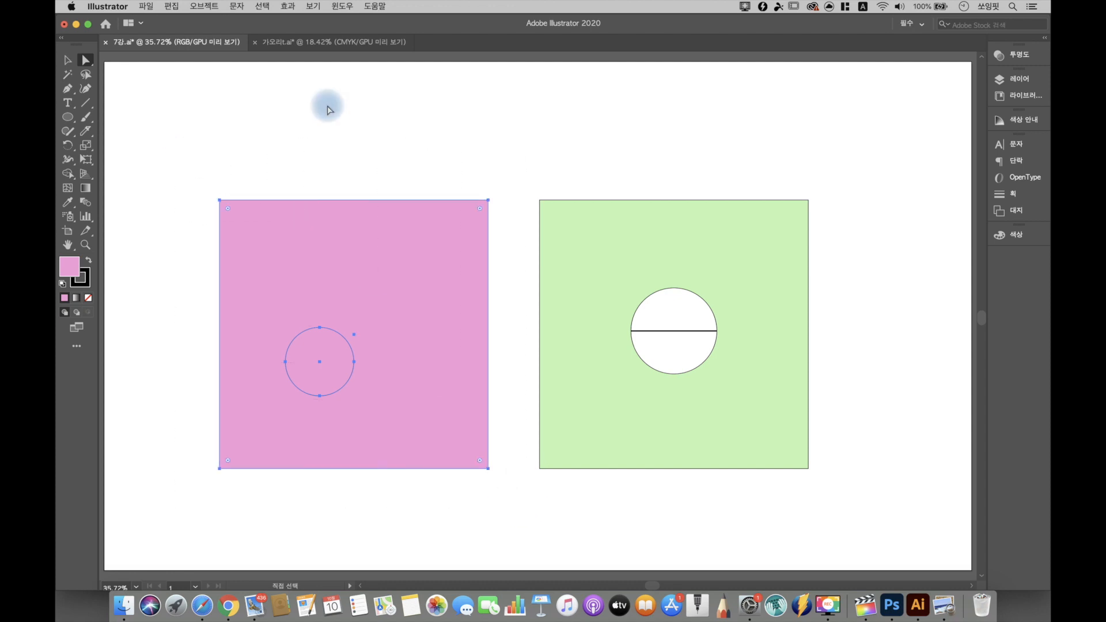
pyautogui.click(342, 7)
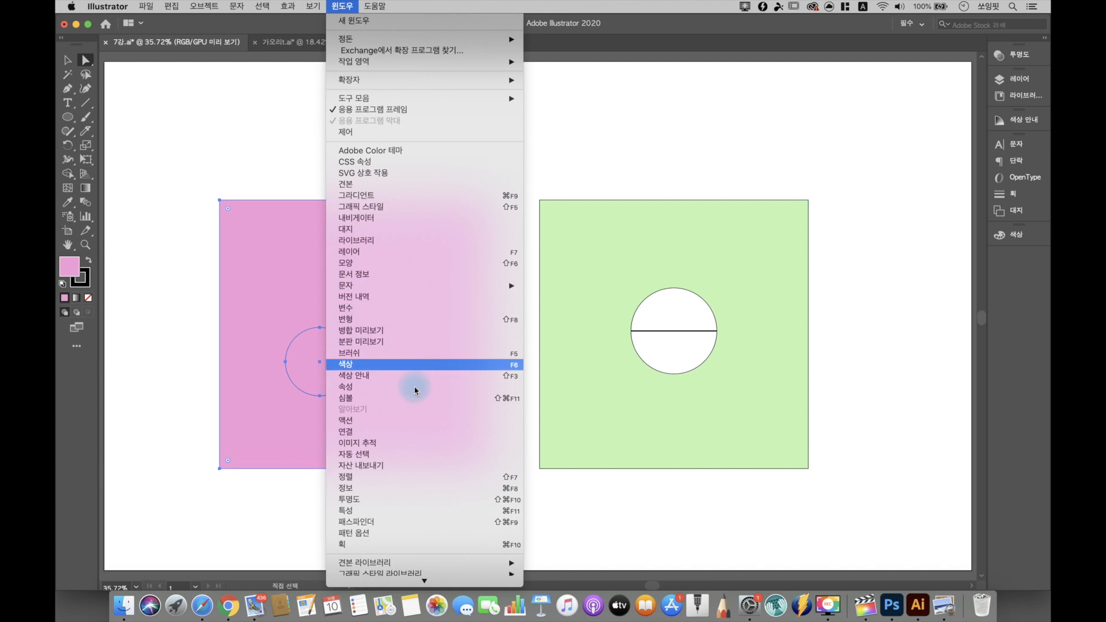
pyautogui.click(363, 522)
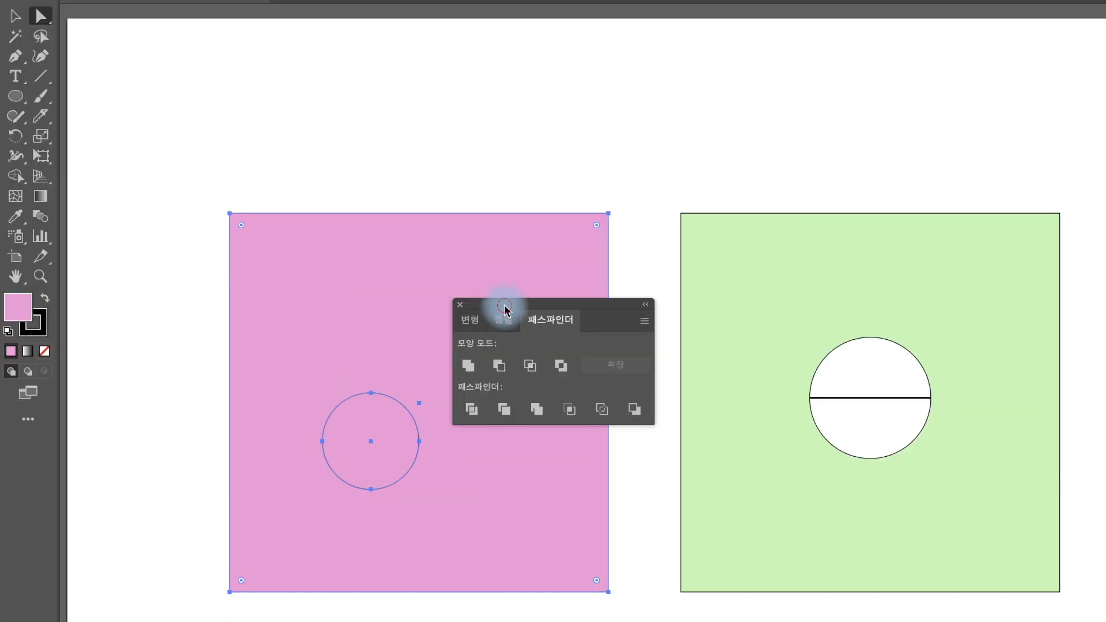
pyautogui.moveTo(504, 310); pyautogui.dragTo(686, 77)
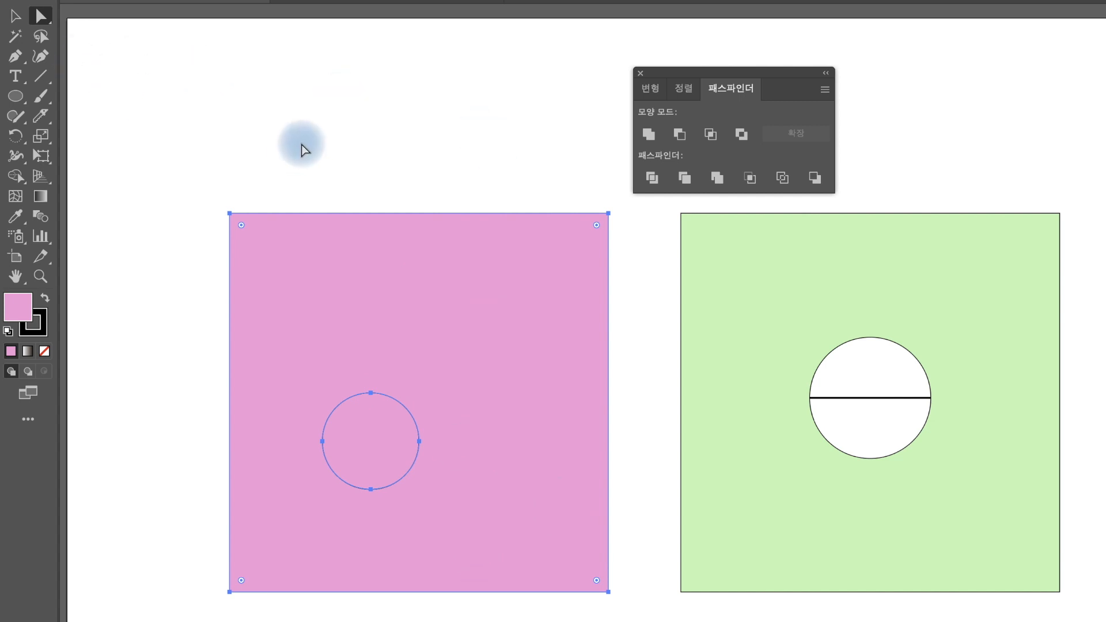
# Move the divided circle piece out of the pink square with the Direct Selection tool, placing it above the square
pyautogui.click(417, 122)
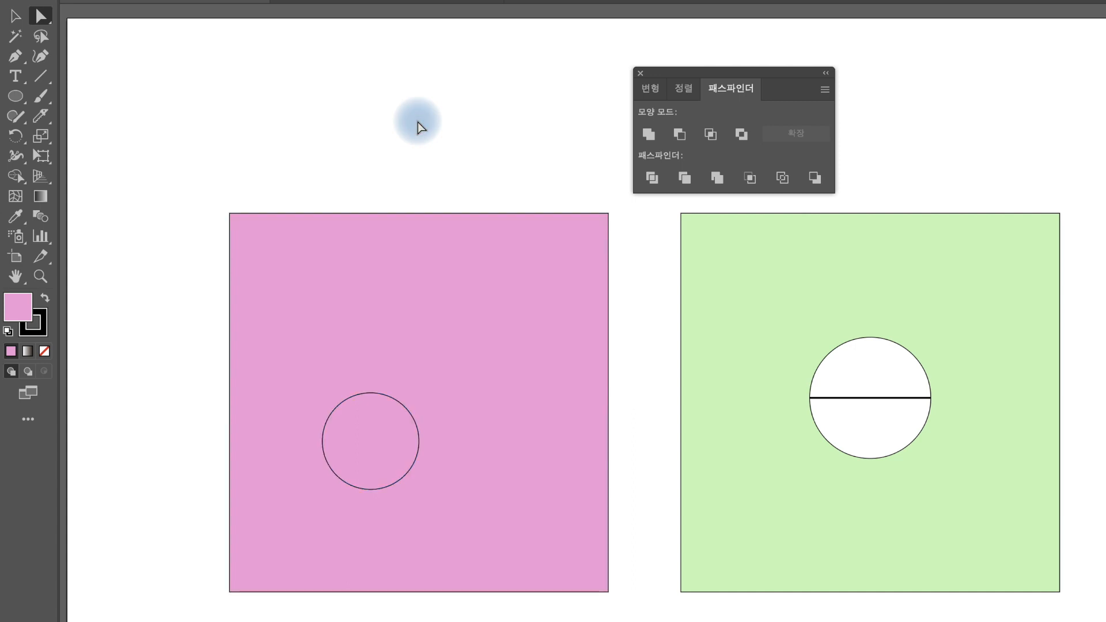
pyautogui.click(392, 398)
pyautogui.click(121, 123)
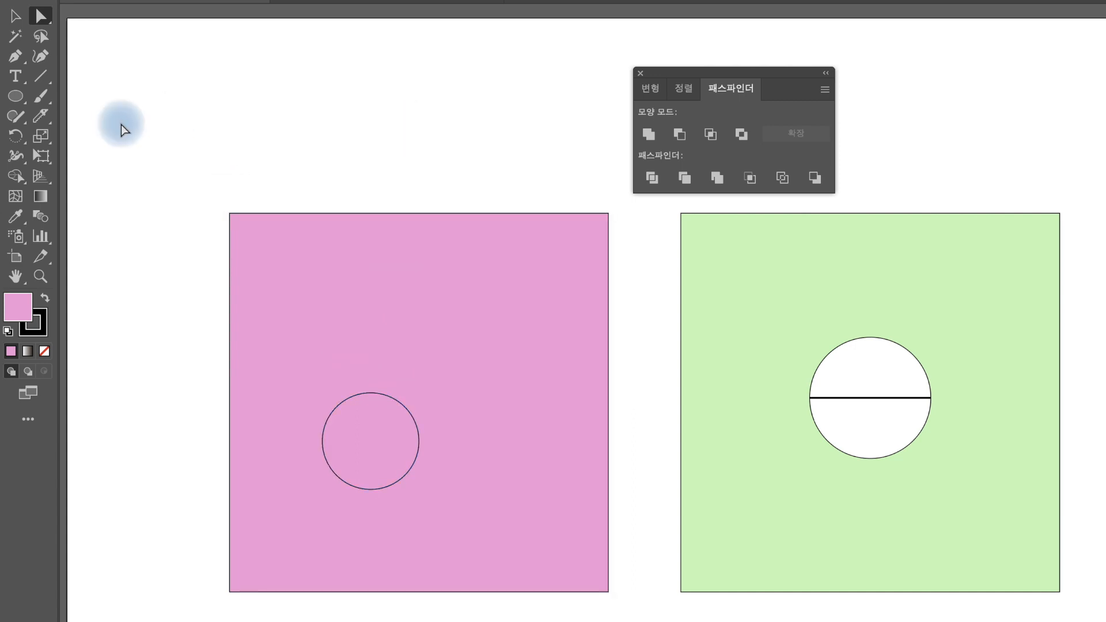
pyautogui.click(40, 21)
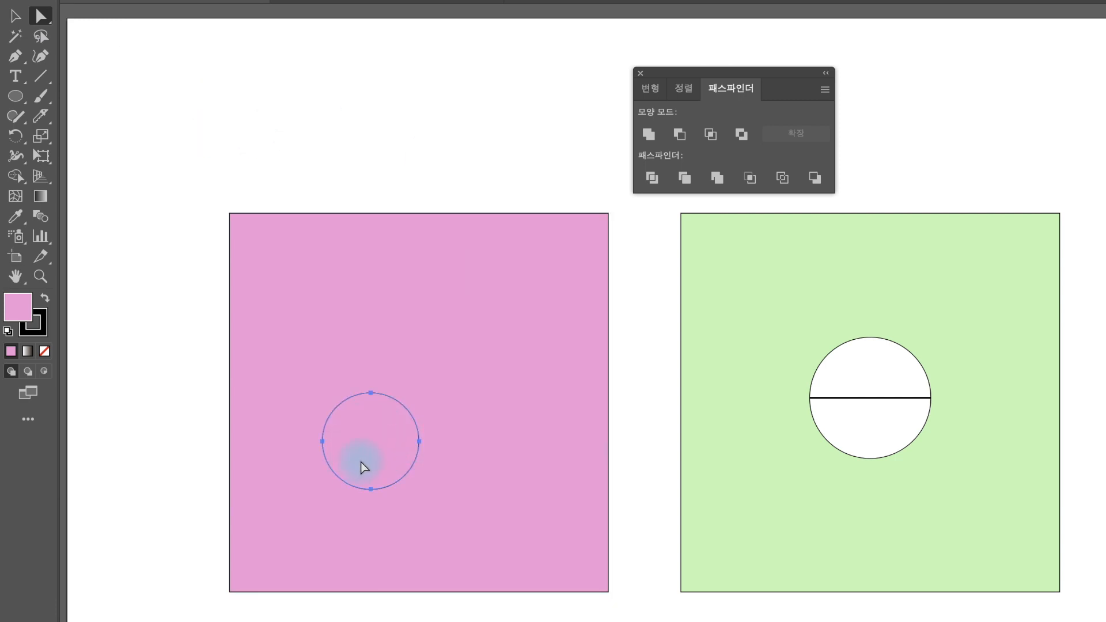
pyautogui.moveTo(366, 458); pyautogui.dragTo(388, 134)
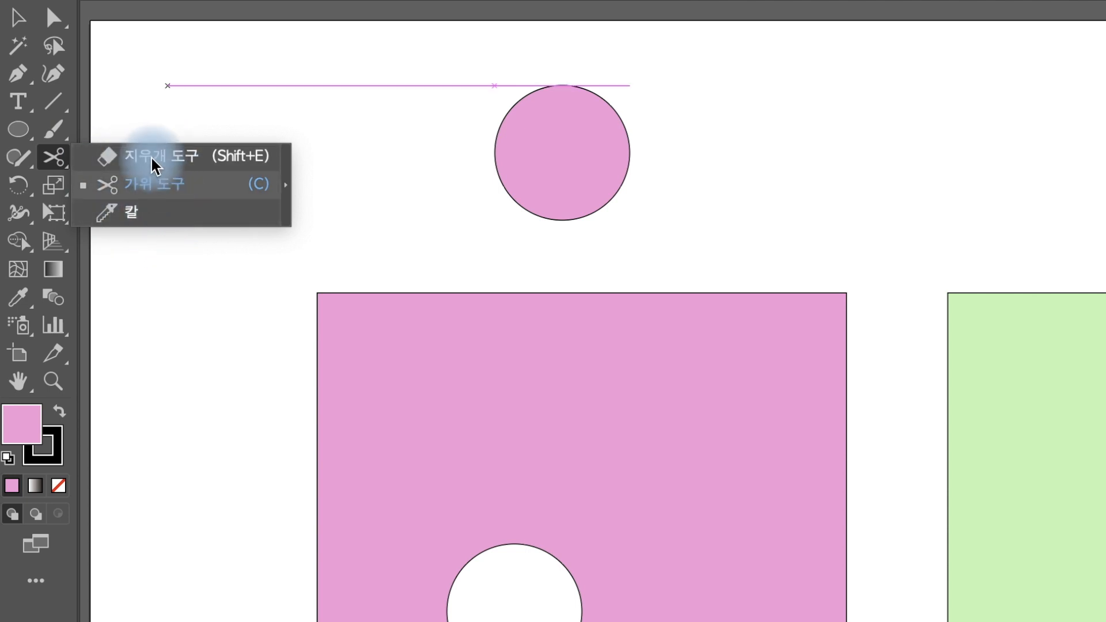
# Set the Eraser tool's size to 83 pt and erase freehand strokes across the pink square's upper-left corner and around its hole
pyautogui.click(193, 156)
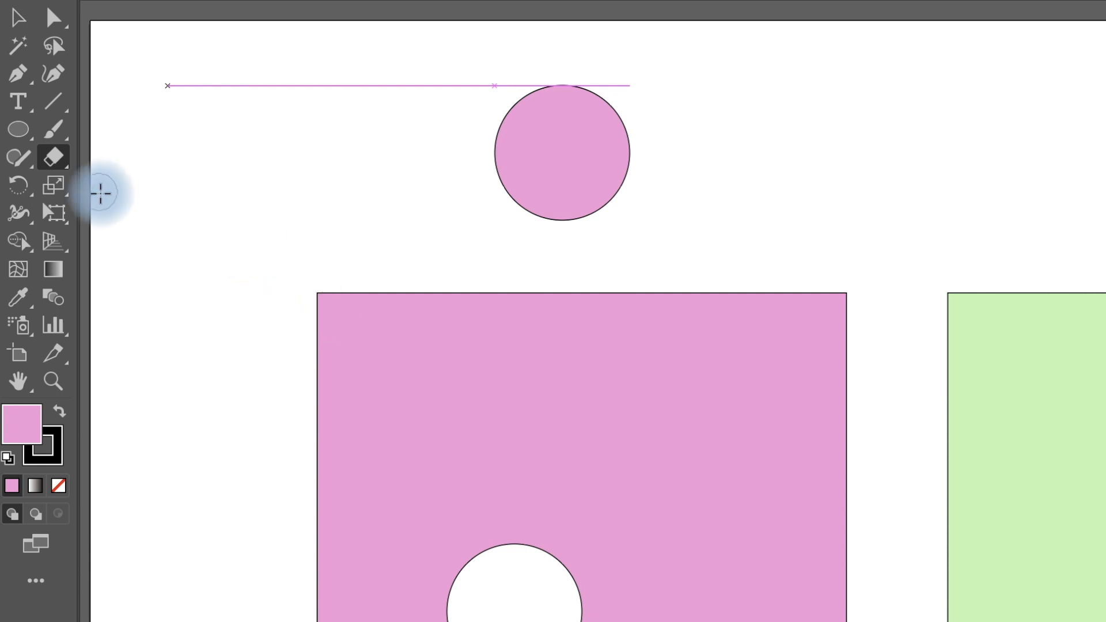
pyautogui.click(61, 160)
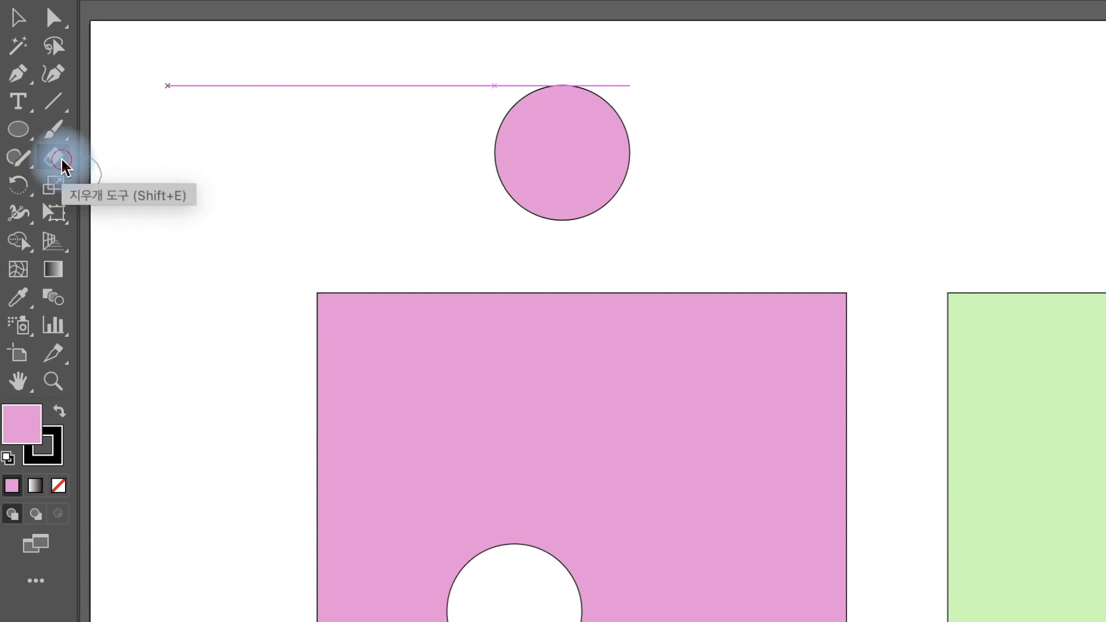
pyautogui.doubleClick(61, 160)
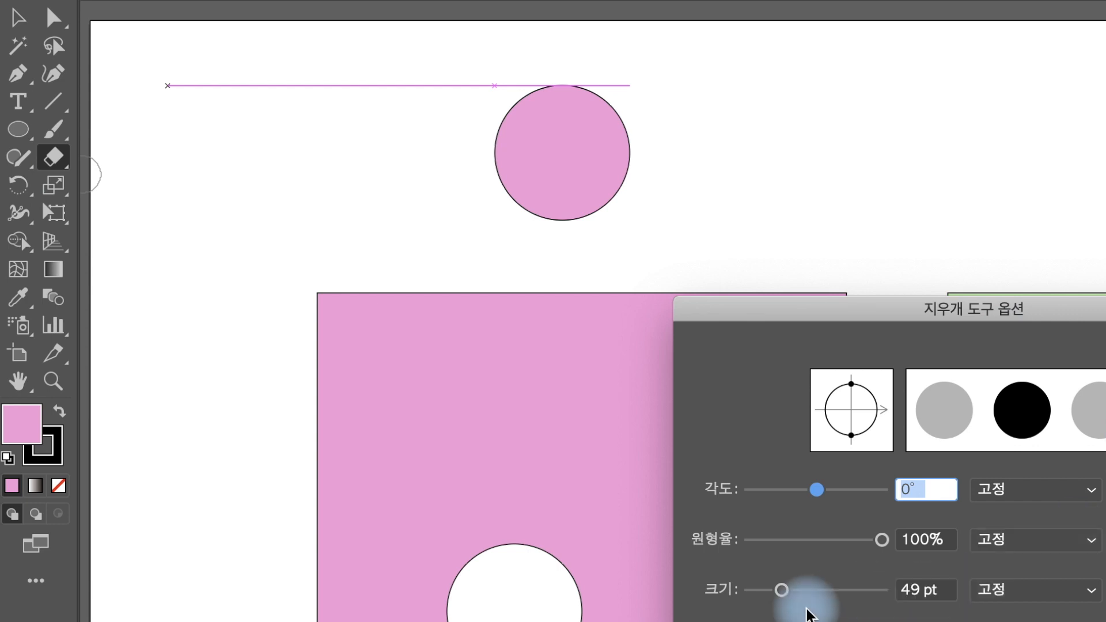
pyautogui.moveTo(789, 597)
pyautogui.mouseDown()
pyautogui.moveTo(759, 598)
pyautogui.moveTo(874, 598)
pyautogui.moveTo(751, 599)
pyautogui.moveTo(809, 599)
pyautogui.mouseUp()
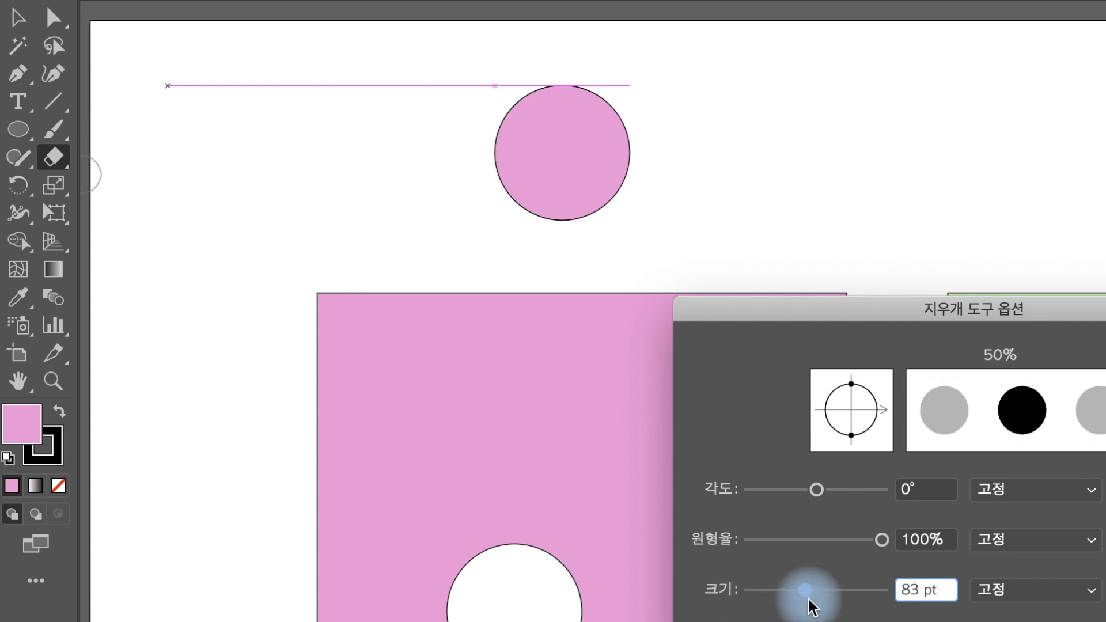
pyautogui.press('Return')
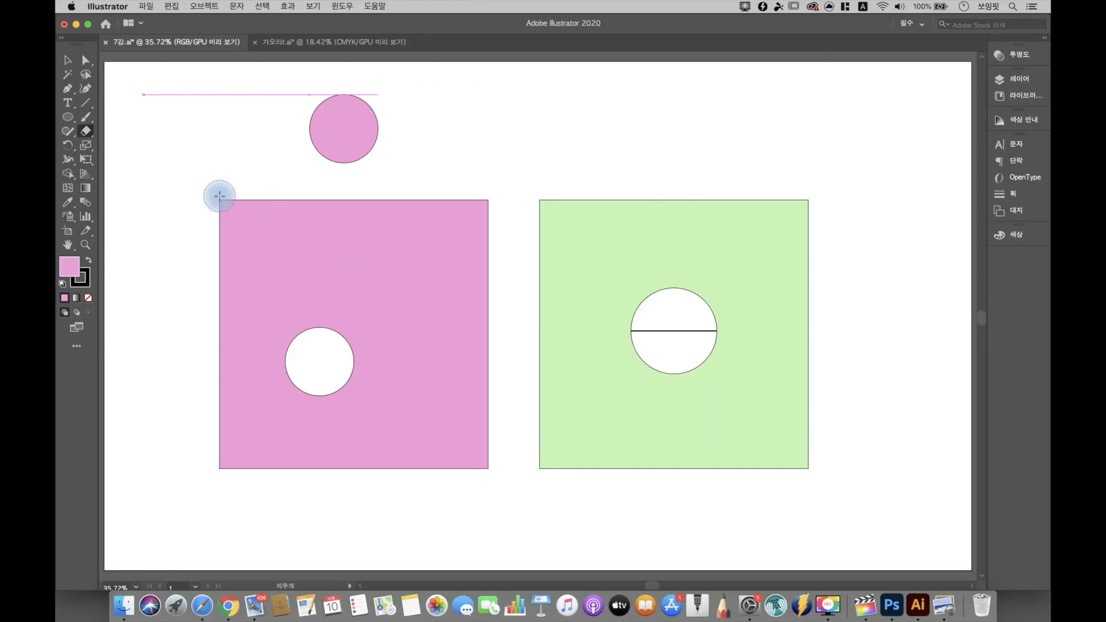
pyautogui.moveTo(240, 184)
pyautogui.mouseDown()
pyautogui.moveTo(208, 226)
pyautogui.moveTo(214, 239)
pyautogui.moveTo(247, 190)
pyautogui.moveTo(247, 217)
pyautogui.moveTo(313, 254)
pyautogui.moveTo(223, 210)
pyautogui.mouseUp()
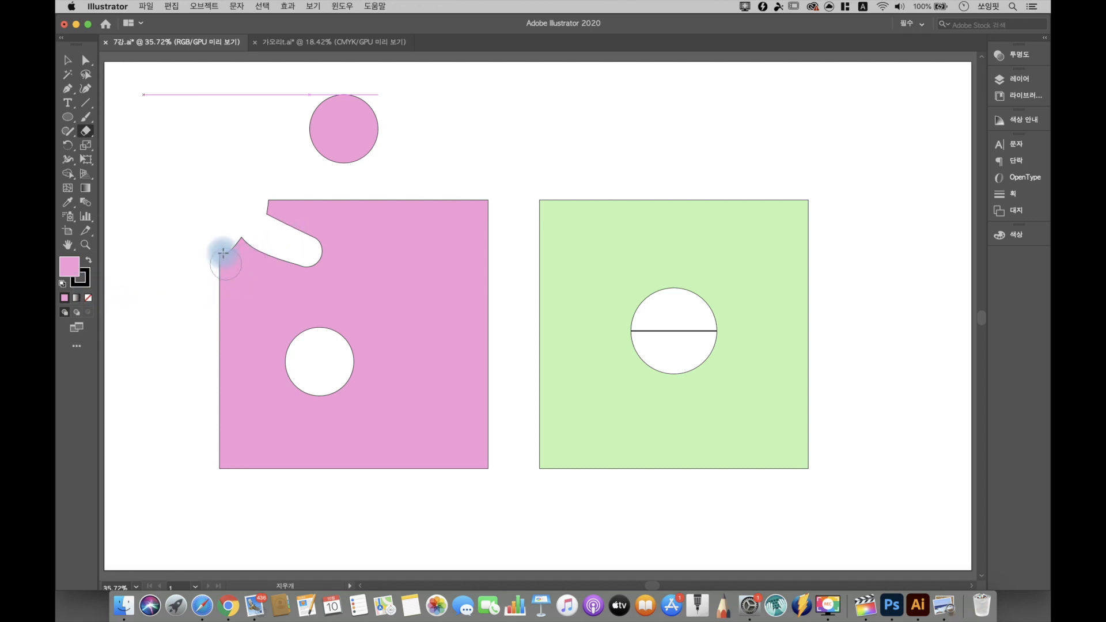
pyautogui.moveTo(422, 293)
pyautogui.mouseDown()
pyautogui.moveTo(352, 339)
pyautogui.moveTo(372, 353)
pyautogui.moveTo(352, 367)
pyautogui.moveTo(378, 371)
pyautogui.mouseUp()
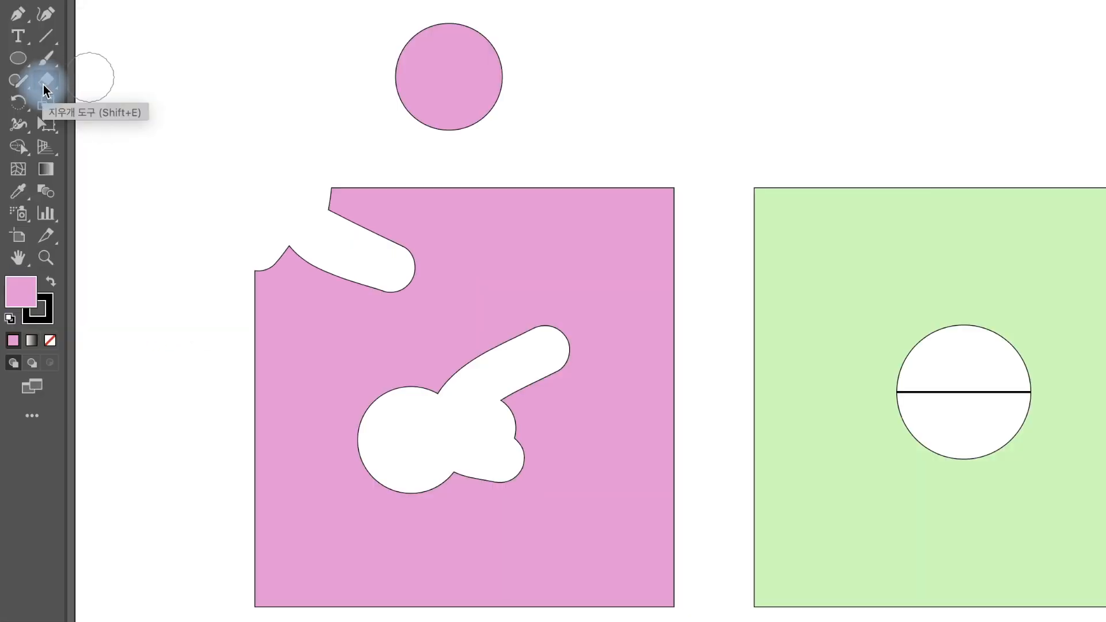
# Cut the pink square's top edge at two points with the Scissors tool
pyautogui.click(49, 77)
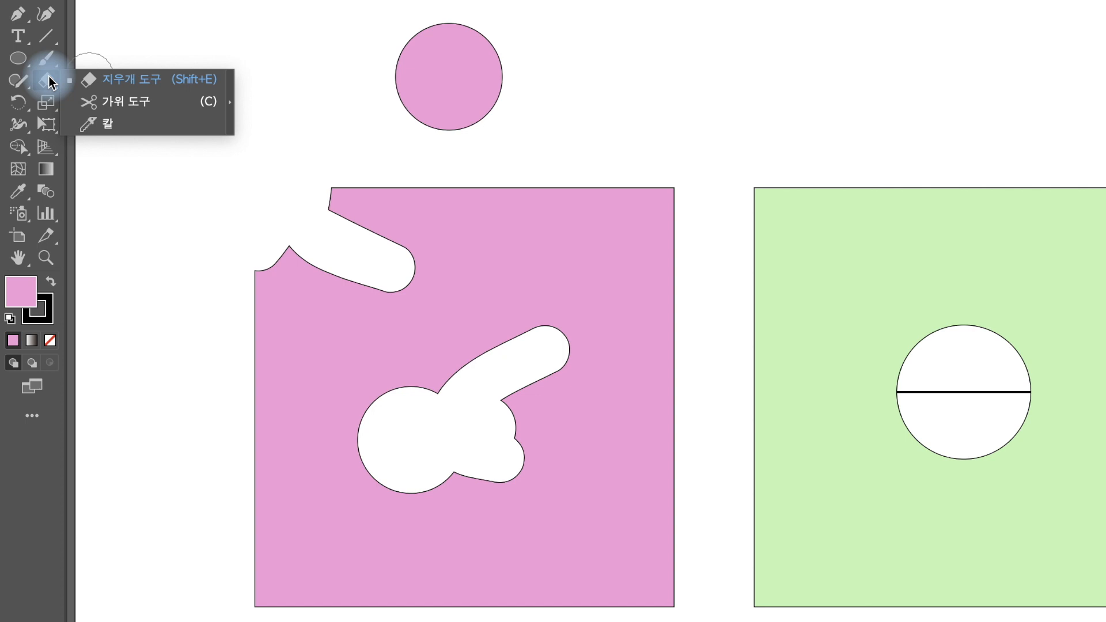
pyautogui.click(151, 106)
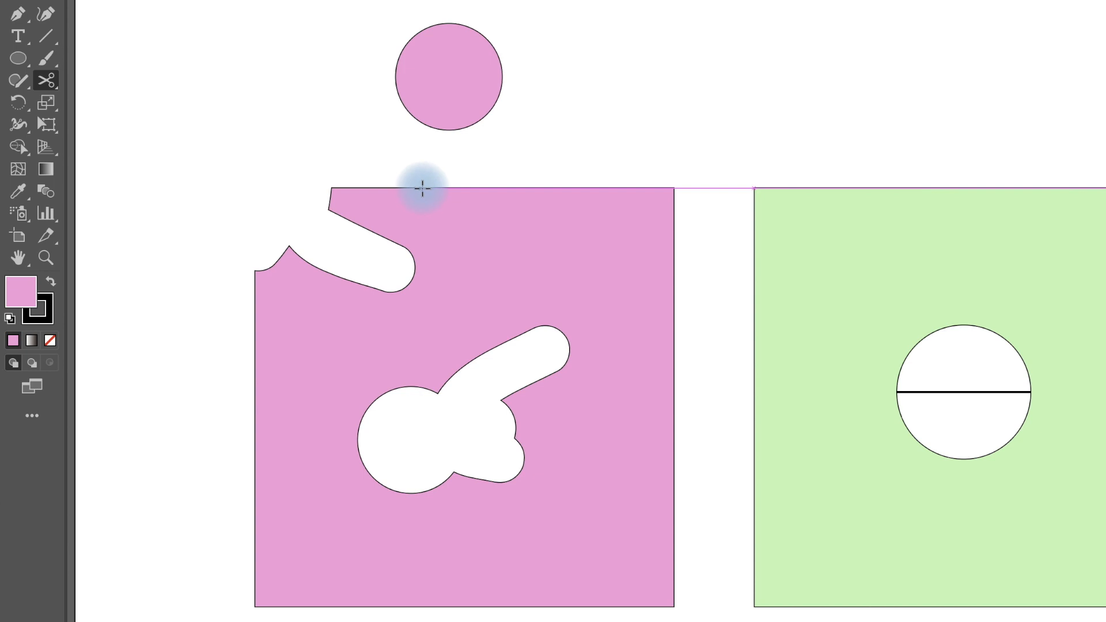
pyautogui.click(422, 189)
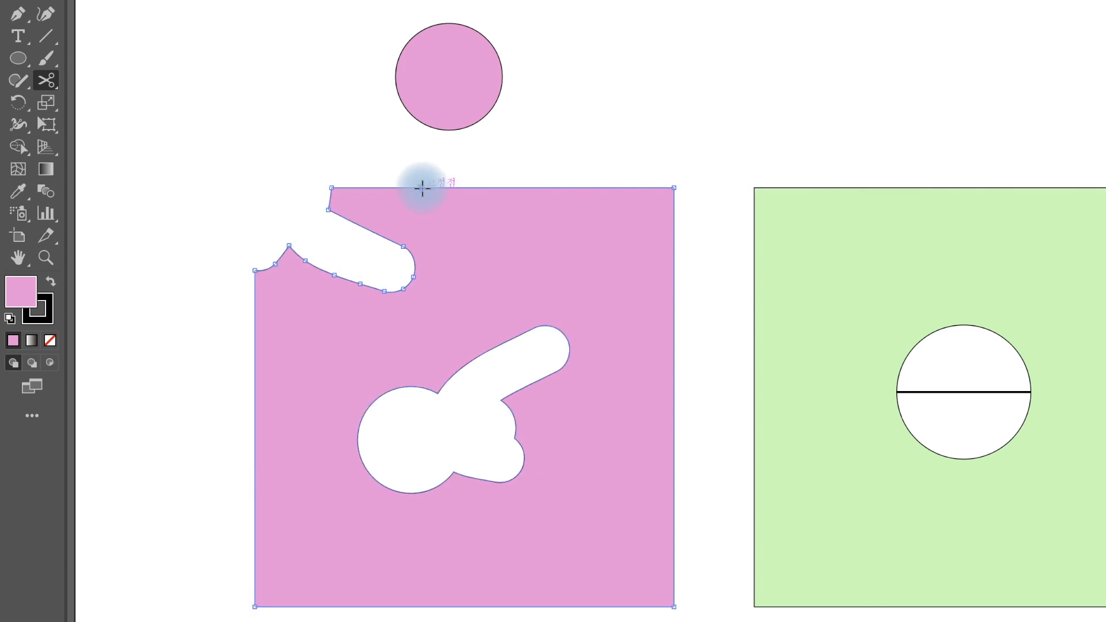
pyautogui.click(508, 188)
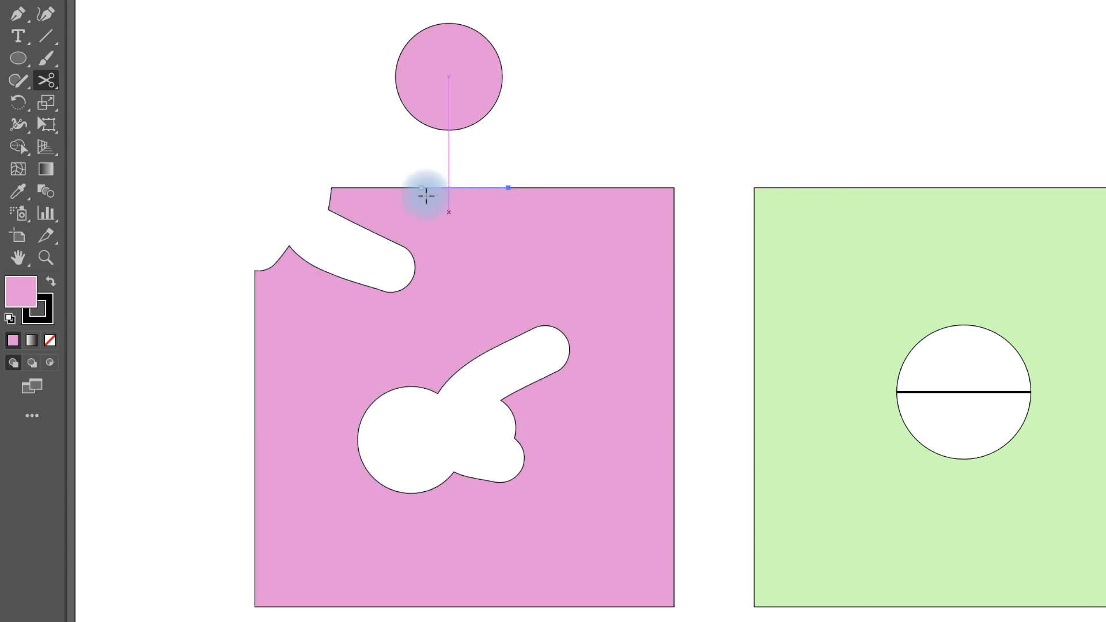
# Slice freehand across the full width of the pink square above the hole with the Knife tool
pyautogui.click(46, 85)
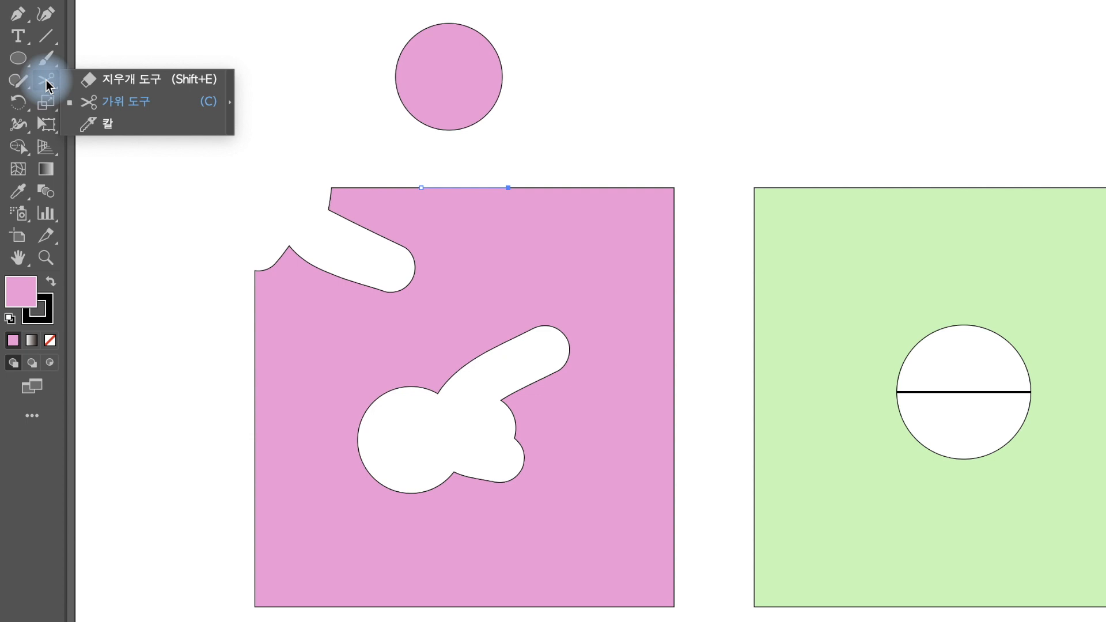
pyautogui.click(98, 122)
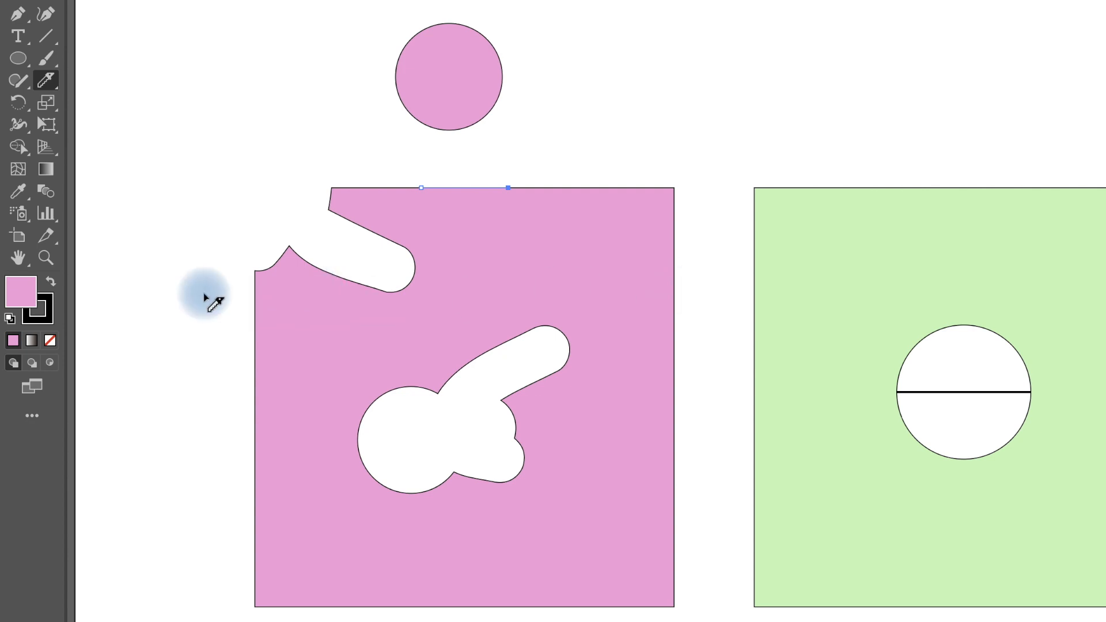
pyautogui.moveTo(177, 284); pyautogui.dragTo(464, 306)
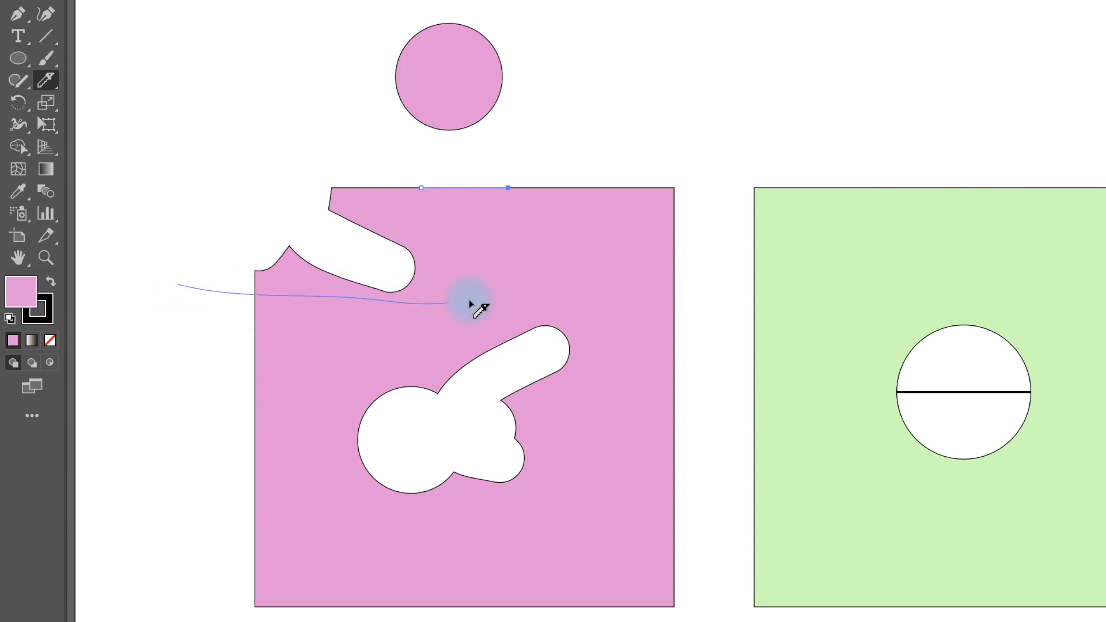
pyautogui.moveTo(593, 297); pyautogui.dragTo(703, 296)
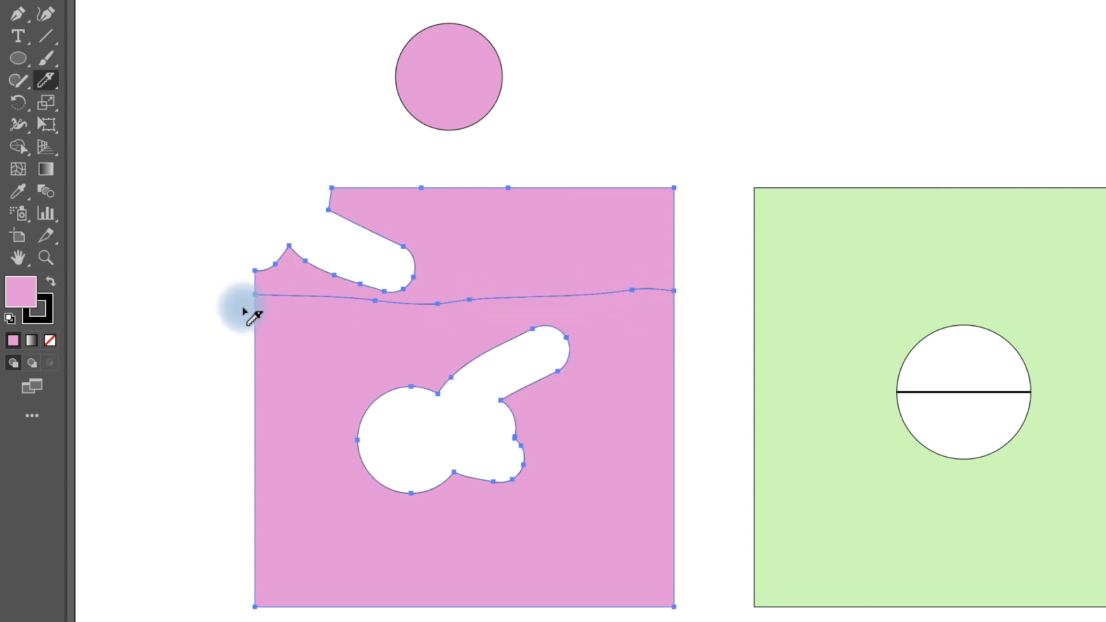
# With the Knife tool, slice the pink square freehand between the hole and the existing cut, and in a straight horizontal line below the hole
pyautogui.moveTo(195, 311); pyautogui.dragTo(360, 329)
pyautogui.moveTo(458, 316); pyautogui.dragTo(701, 311)
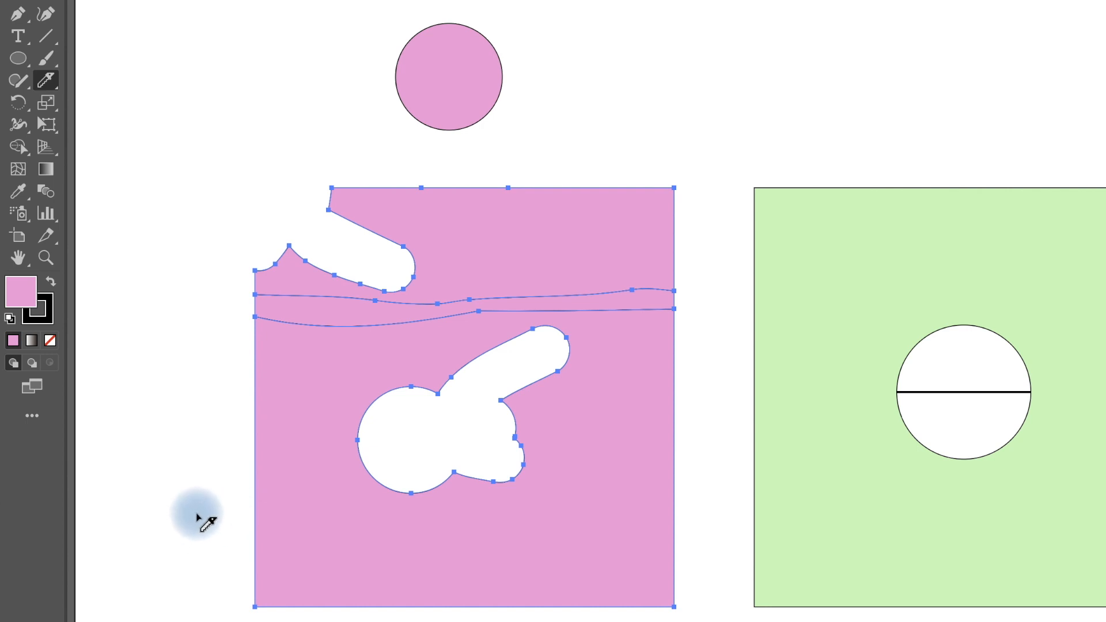
pyautogui.moveTo(199, 512); pyautogui.dragTo(720, 513)
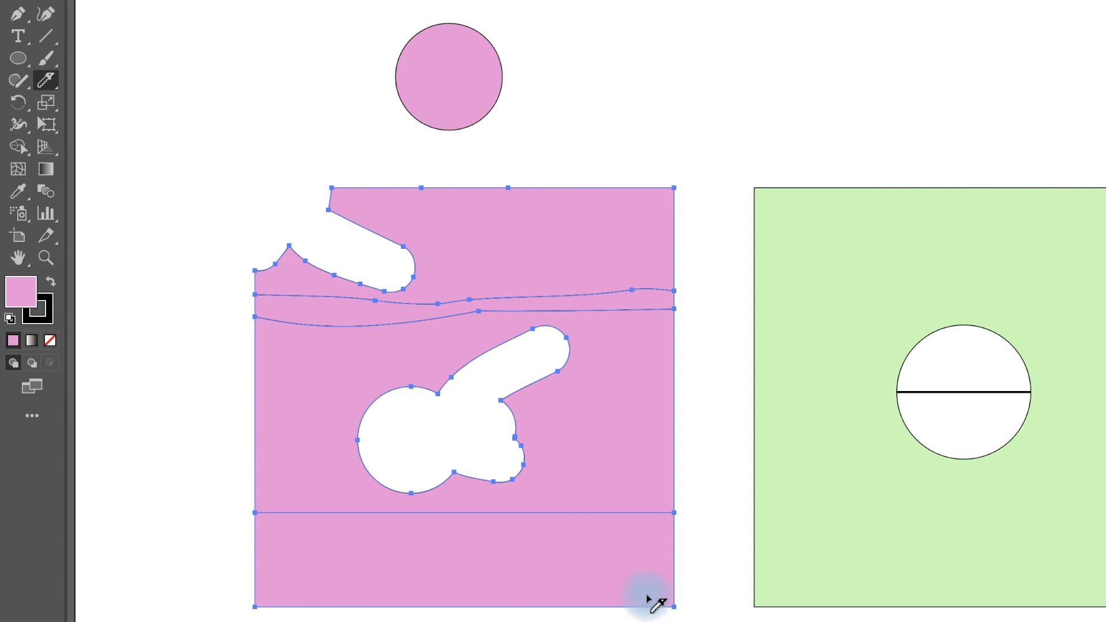
# Slice the pink square in a straight vertical line to the right of the hole, and freehand over the hole from edge to edge
pyautogui.moveTo(597, 43); pyautogui.dragTo(637, 568)
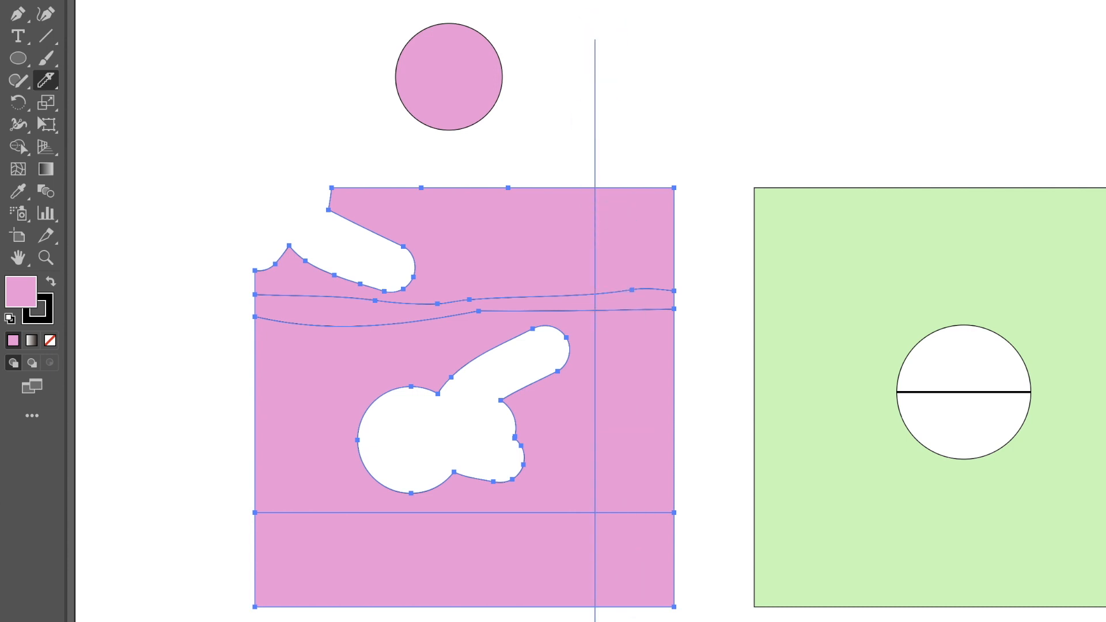
pyautogui.moveTo(424, 578); pyautogui.dragTo(662, 621)
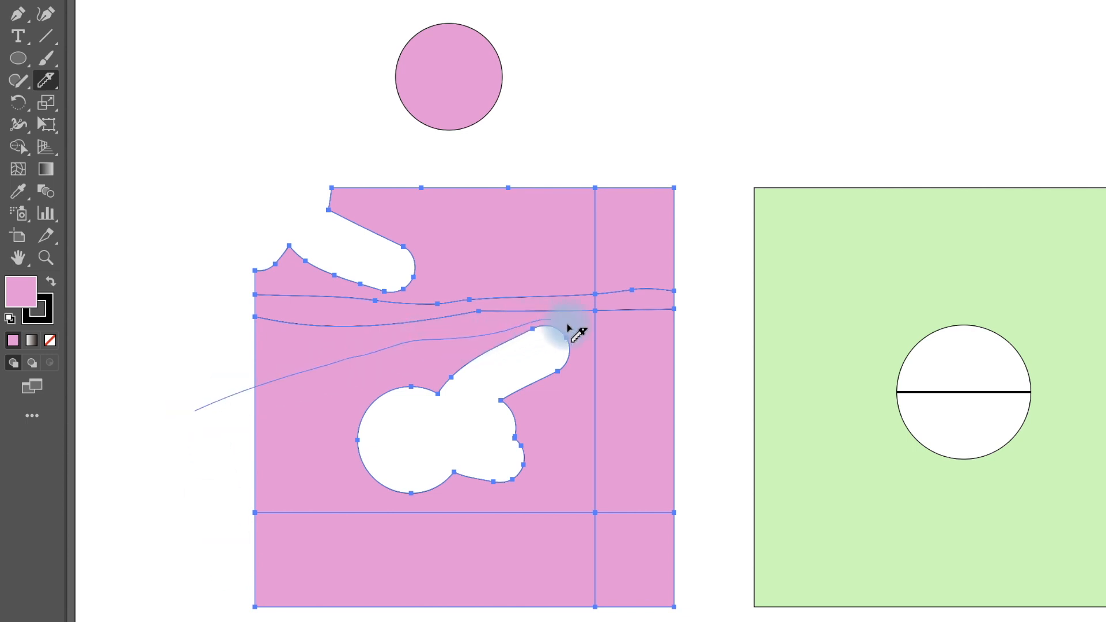
pyautogui.moveTo(630, 430); pyautogui.dragTo(712, 430)
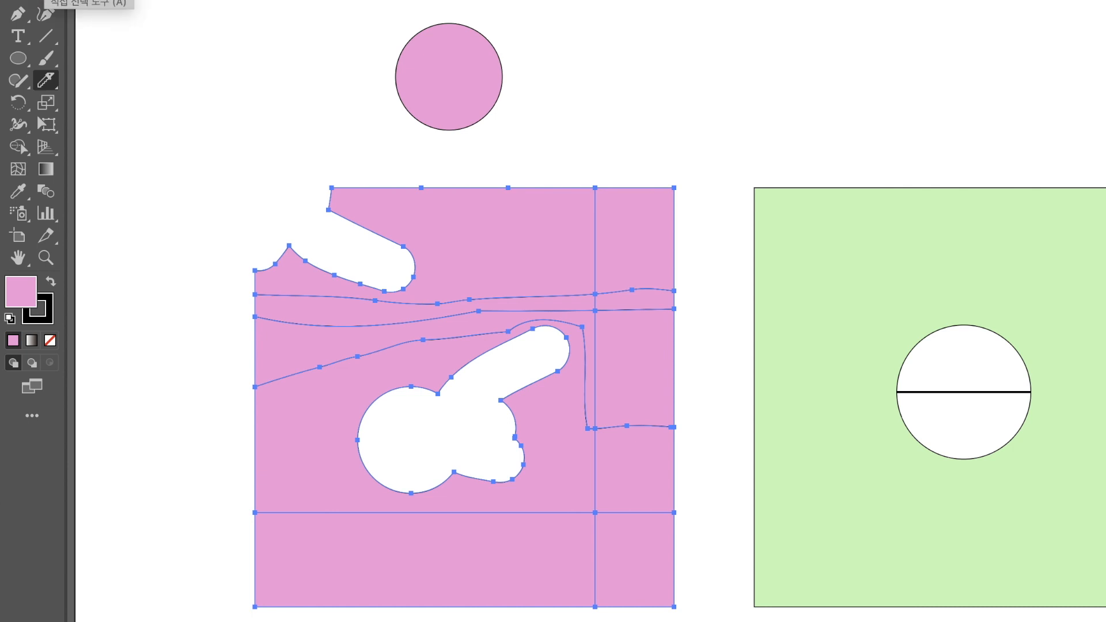
# Move the upper-right piece, the two bottom pieces and the piece with the hole apart with the Direct Selection tool
pyautogui.click(45, 12)
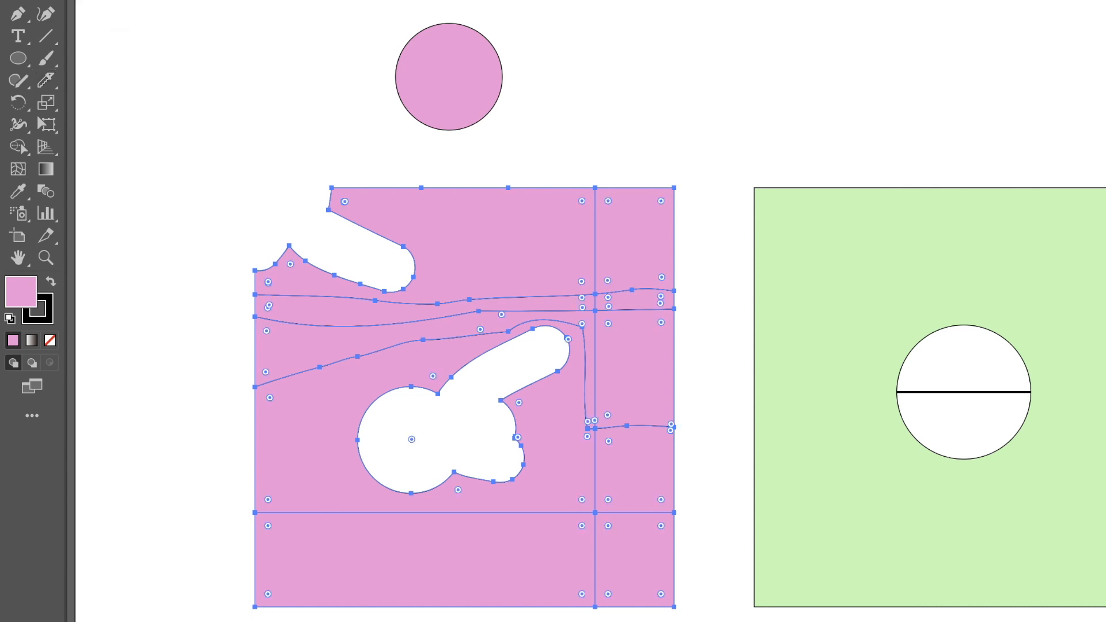
pyautogui.click(644, 124)
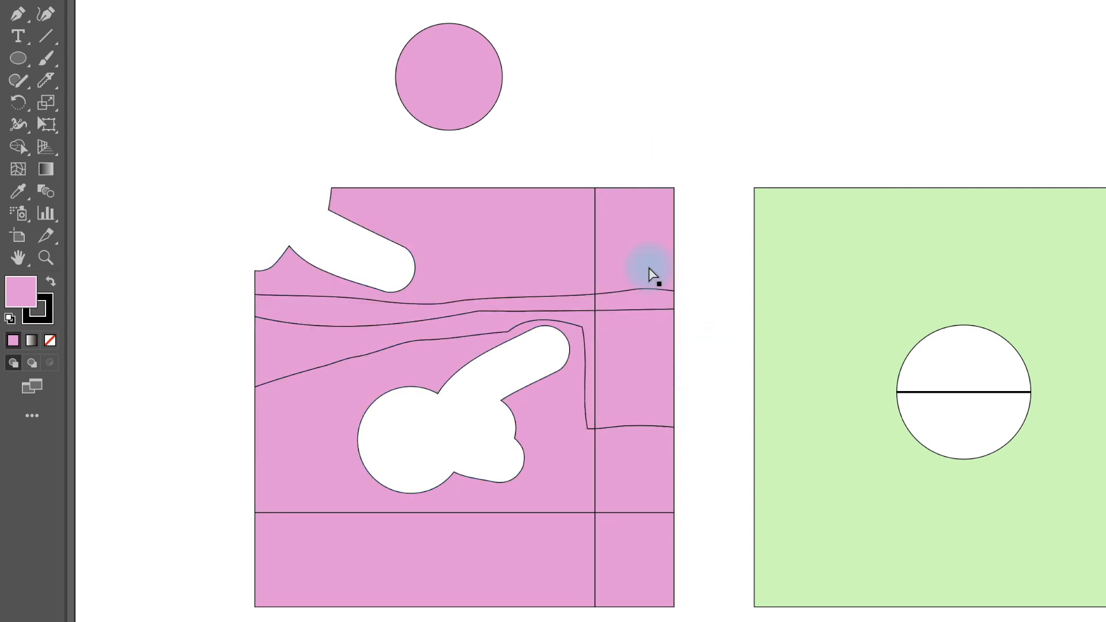
pyautogui.moveTo(645, 228); pyautogui.dragTo(693, 63)
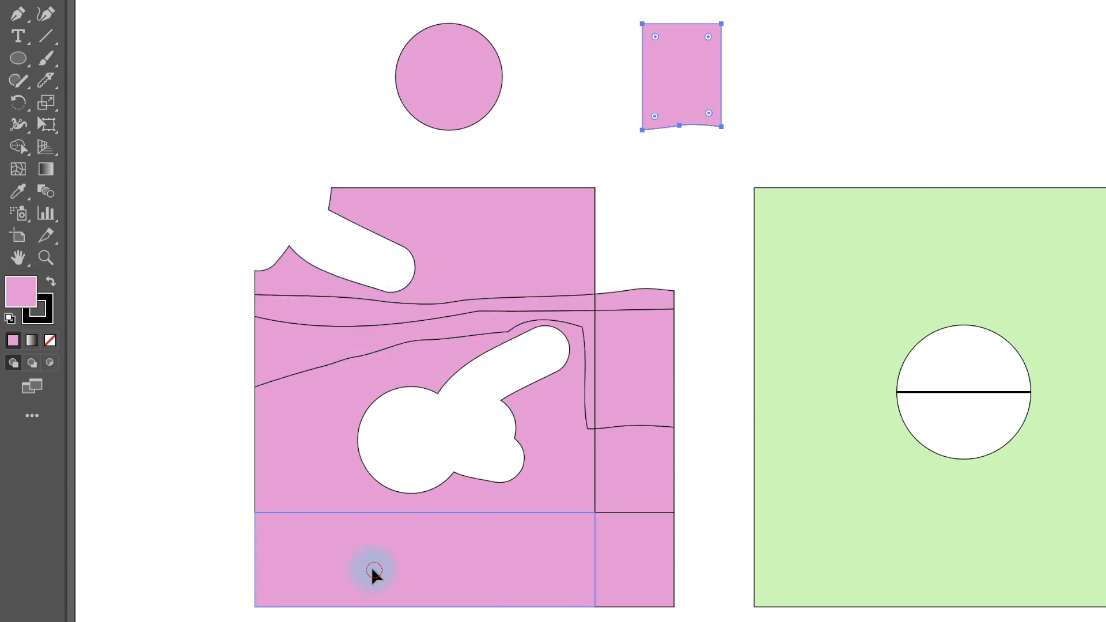
pyautogui.moveTo(375, 576); pyautogui.dragTo(229, 621)
pyautogui.moveTo(622, 577); pyautogui.dragTo(637, 621)
pyautogui.moveTo(288, 480); pyautogui.dragTo(258, 529)
# Separate the remaining pieces: the large top piece, the three right-hand pieces and the curved piece above the hole
pyautogui.click(457, 226)
pyautogui.moveTo(457, 226); pyautogui.dragTo(456, 200)
pyautogui.moveTo(634, 296); pyautogui.dragTo(672, 261)
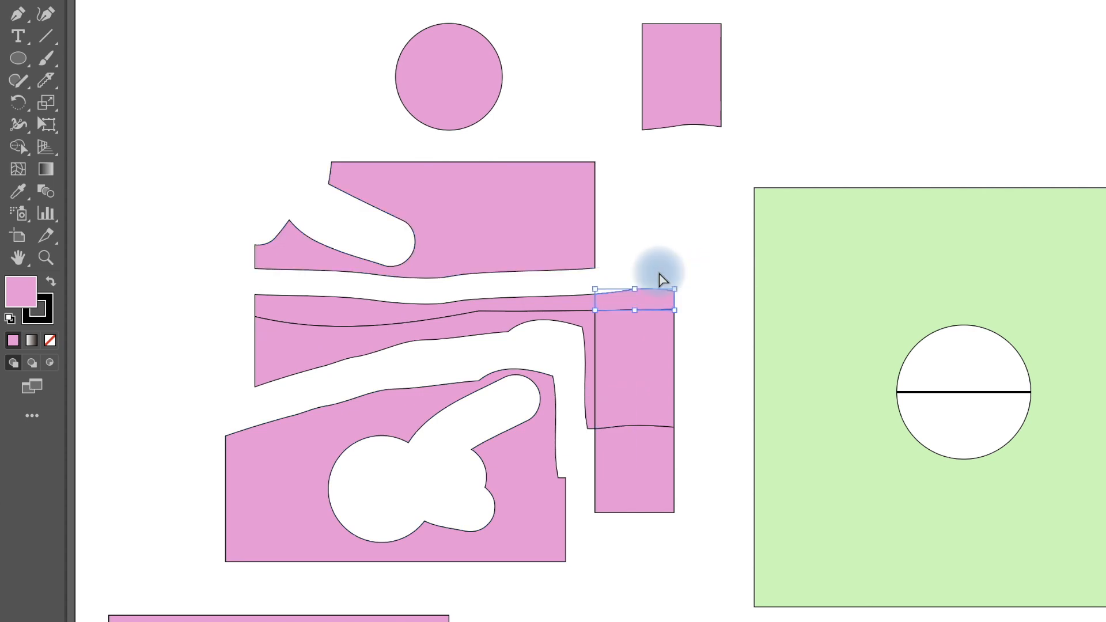
pyautogui.click(701, 388)
pyautogui.moveTo(655, 441); pyautogui.dragTo(656, 503)
pyautogui.moveTo(632, 357); pyautogui.dragTo(659, 385)
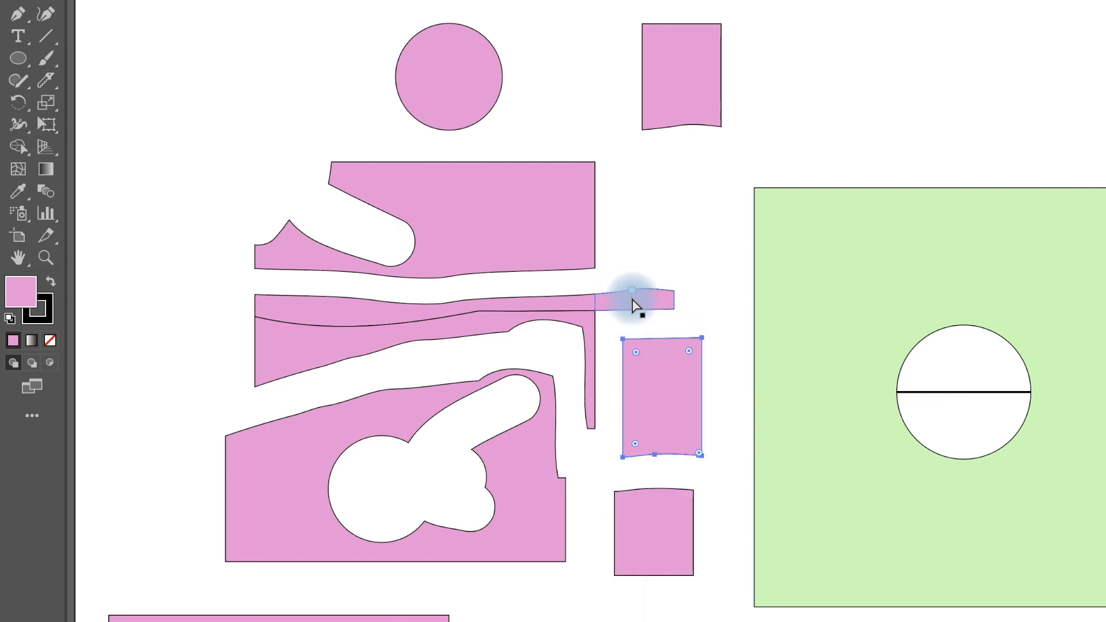
pyautogui.moveTo(633, 300); pyautogui.dragTo(663, 216)
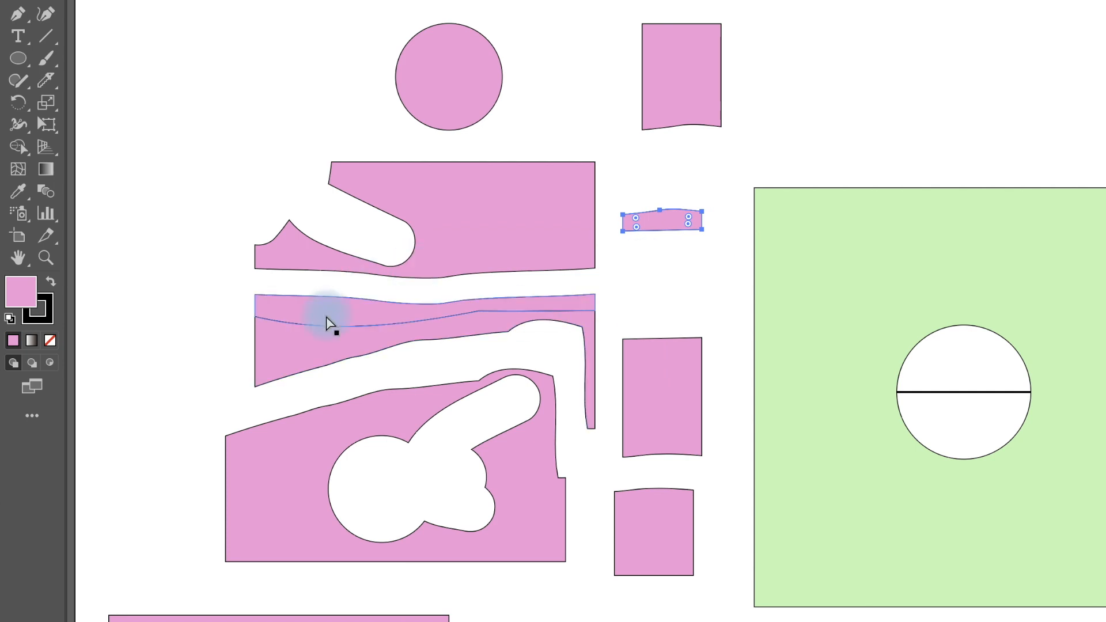
pyautogui.moveTo(316, 371); pyautogui.dragTo(298, 375)
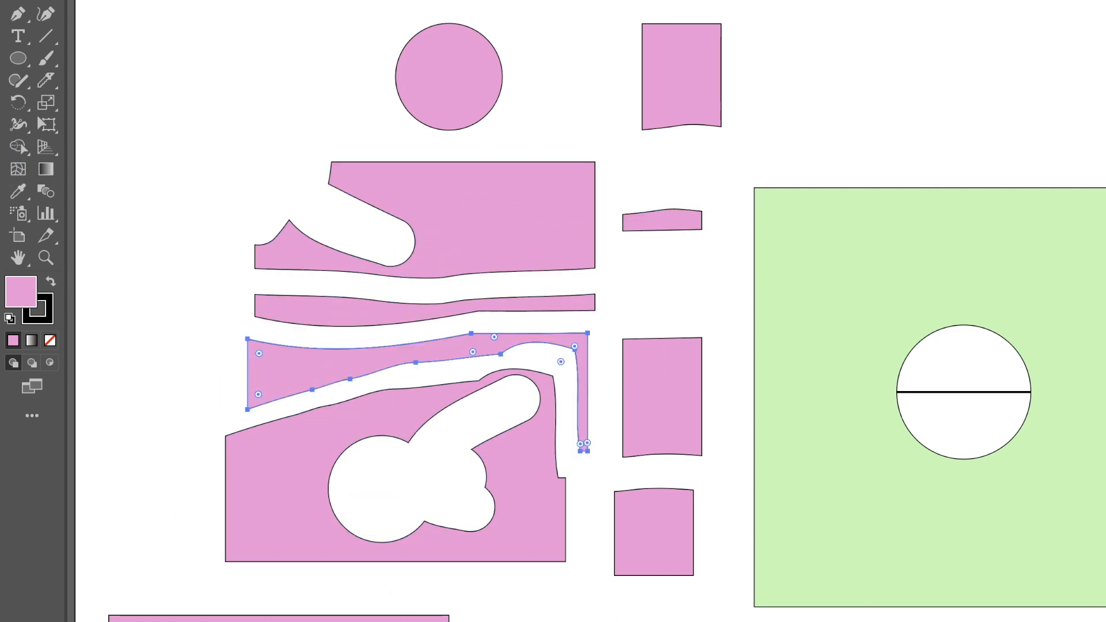
pyautogui.hotkey('ctrl', 'shift', 'a')
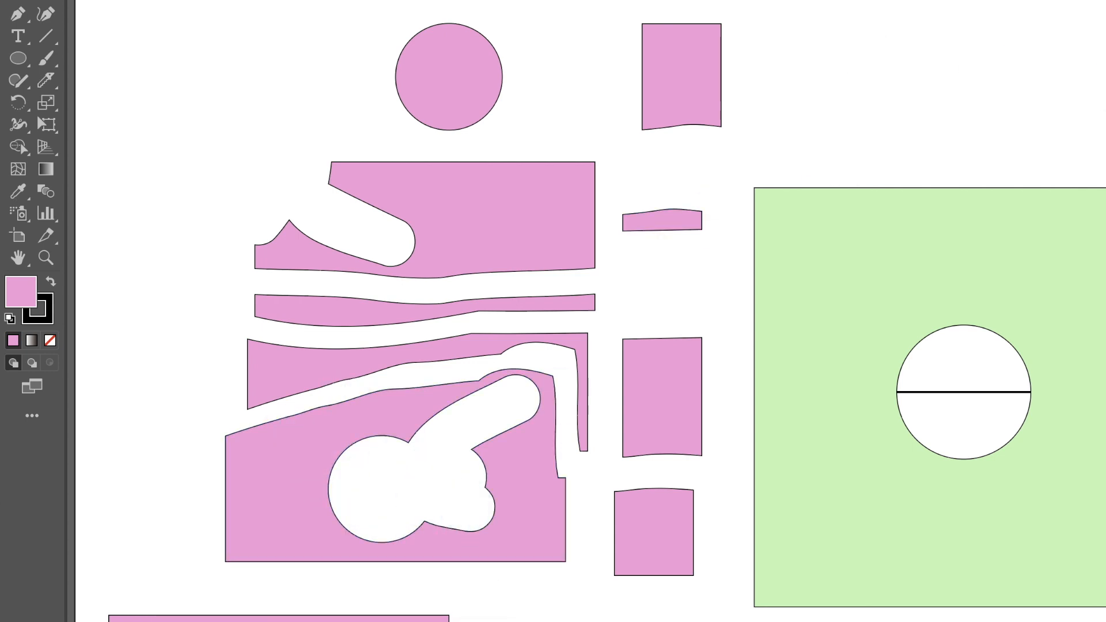
# Activate the Rectangle tool and set the fill to none
pyautogui.press('m')
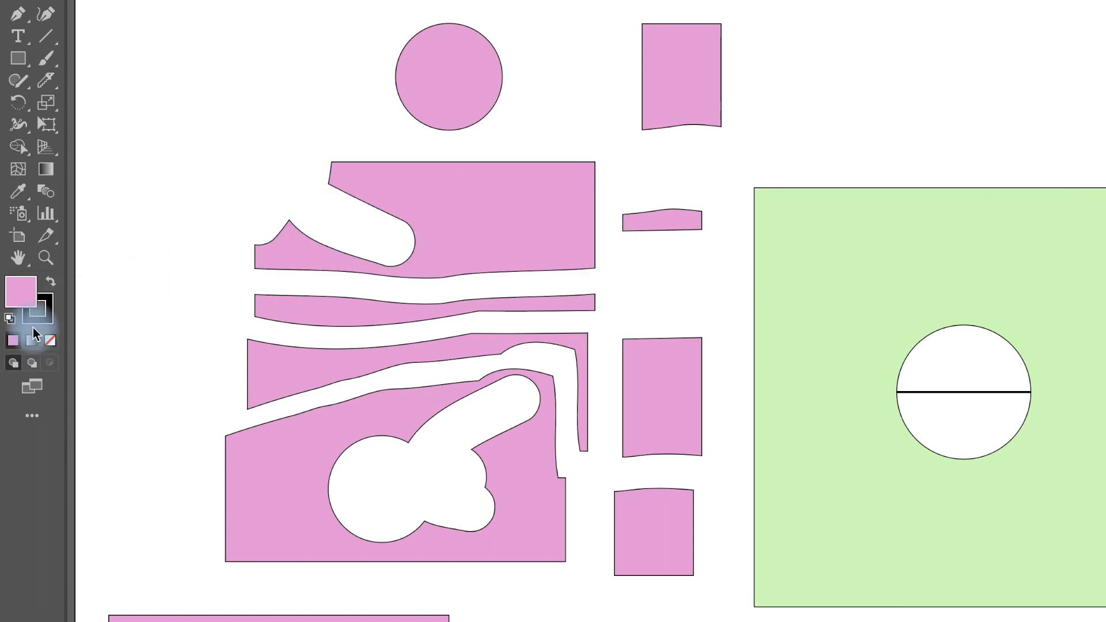
pyautogui.click(50, 340)
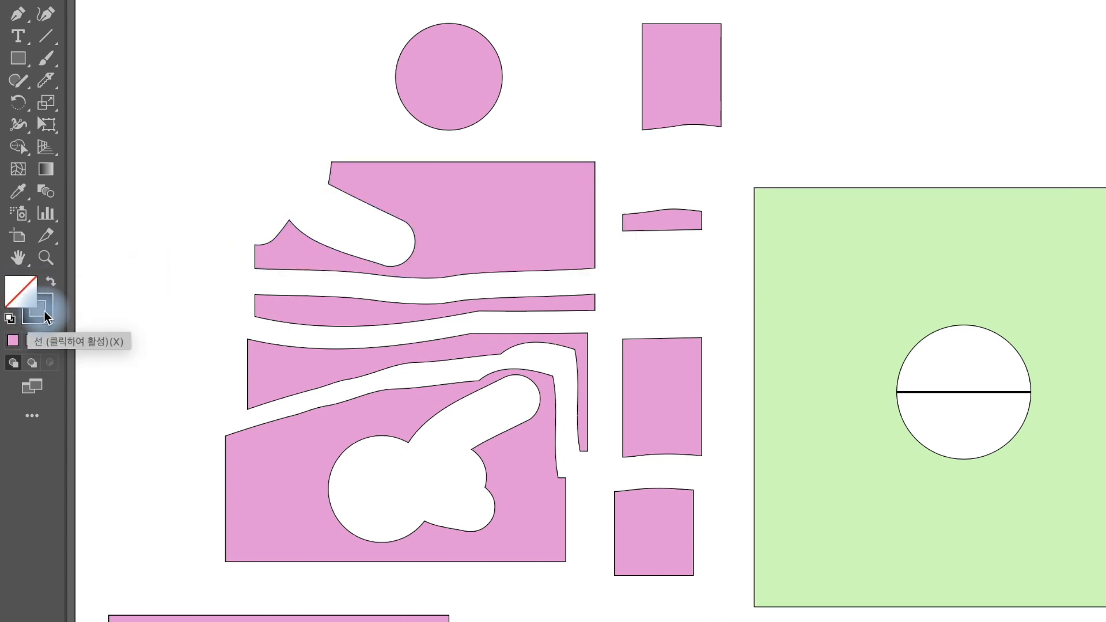
pyautogui.click(56, 81)
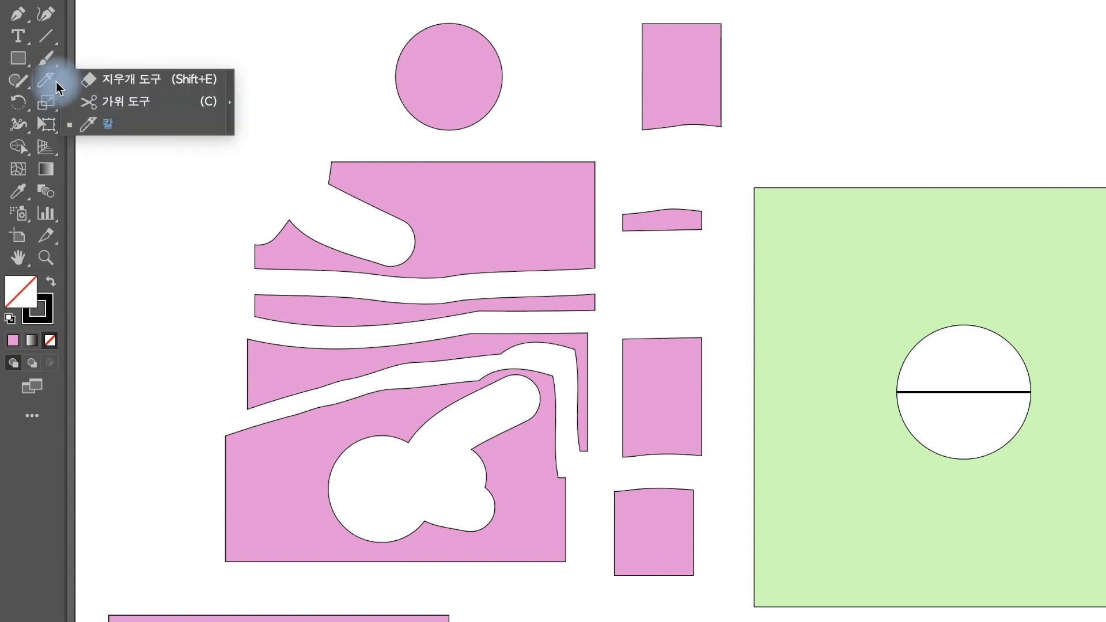
pyautogui.click(306, 35)
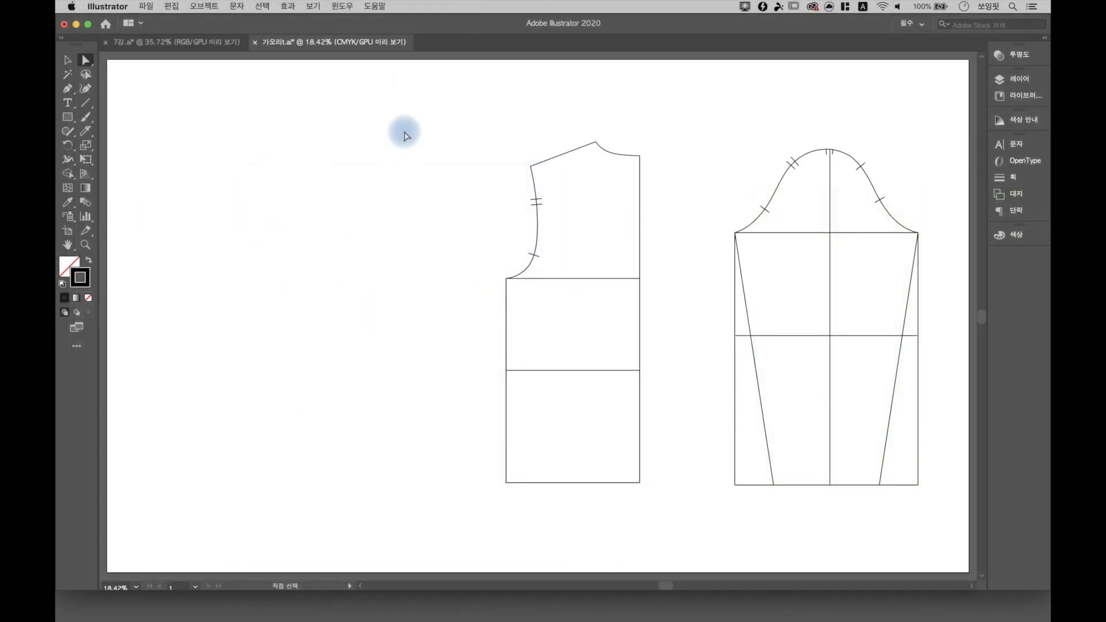
# Display the Stroke settings in the 가오리t.ai document
pyautogui.click(343, 7)
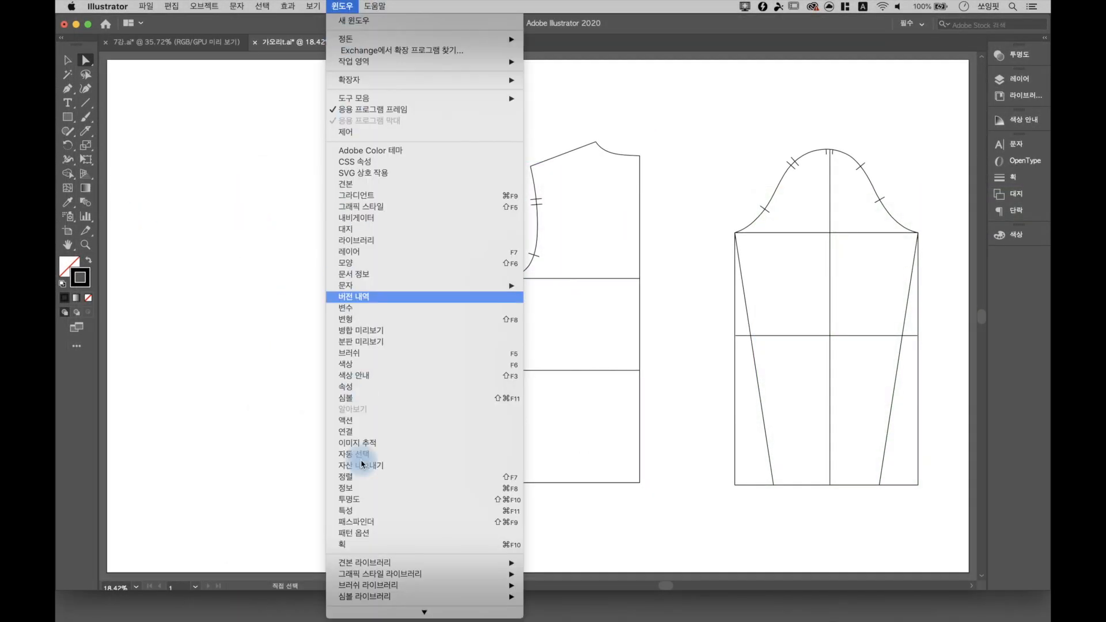
pyautogui.scroll(-1, 350, 562)
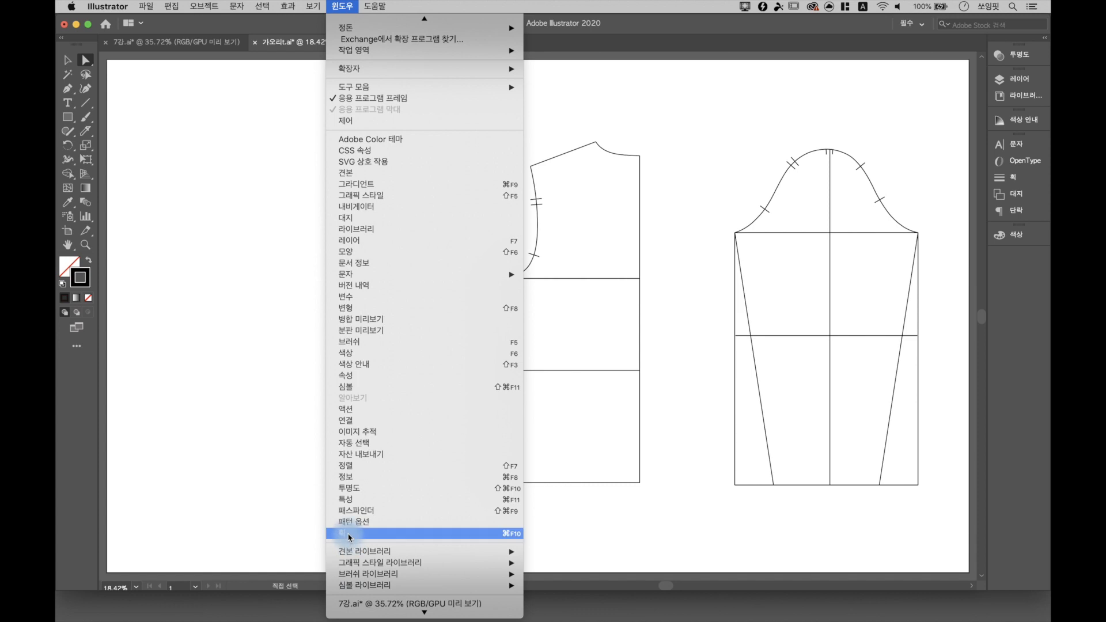
pyautogui.click(349, 535)
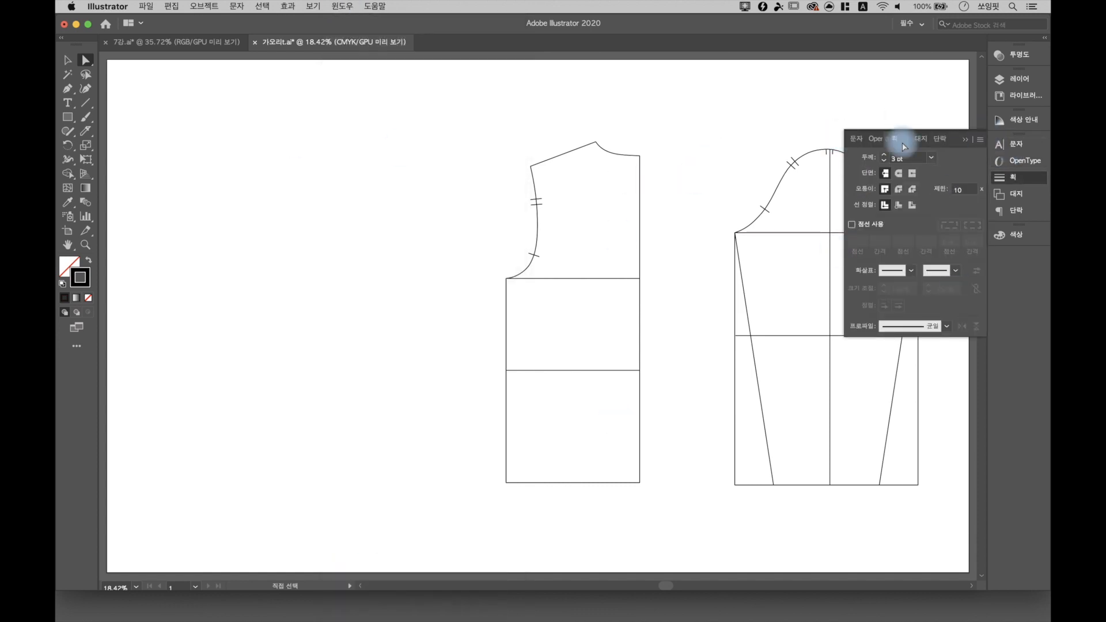
# Draw a long straight horizontal line with the Pen tool in the empty area beside the bodice pattern
pyautogui.click(68, 89)
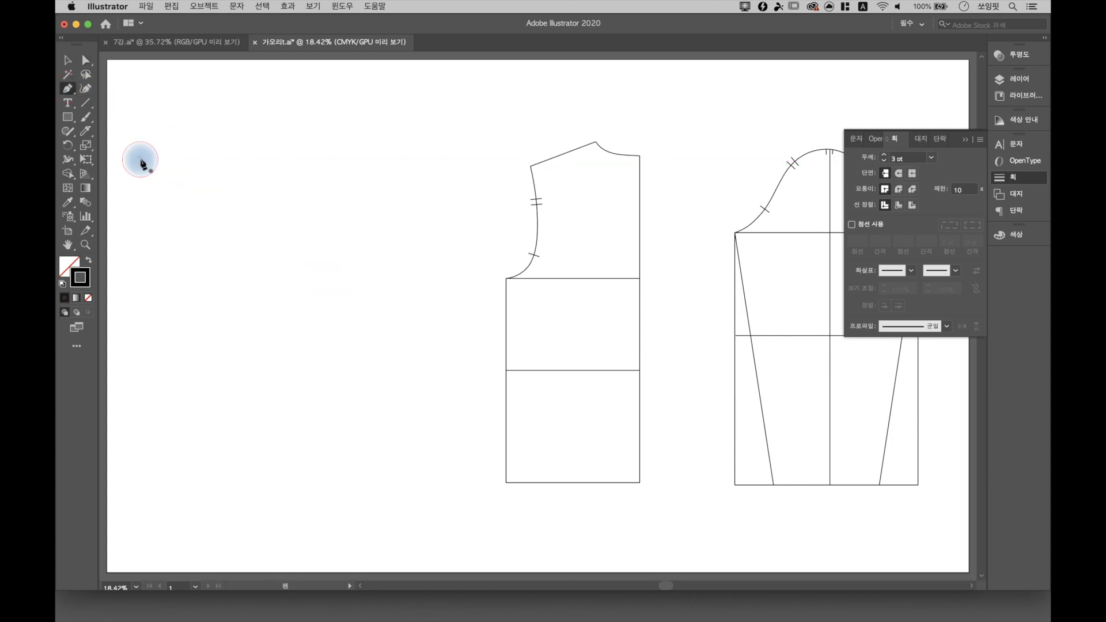
pyautogui.click(140, 157)
pyautogui.click(449, 157)
# Duplicate the horizontal line four times to make a stack of five lines spaced evenly below one another
pyautogui.click(86, 60)
pyautogui.moveTo(235, 107); pyautogui.dragTo(324, 190)
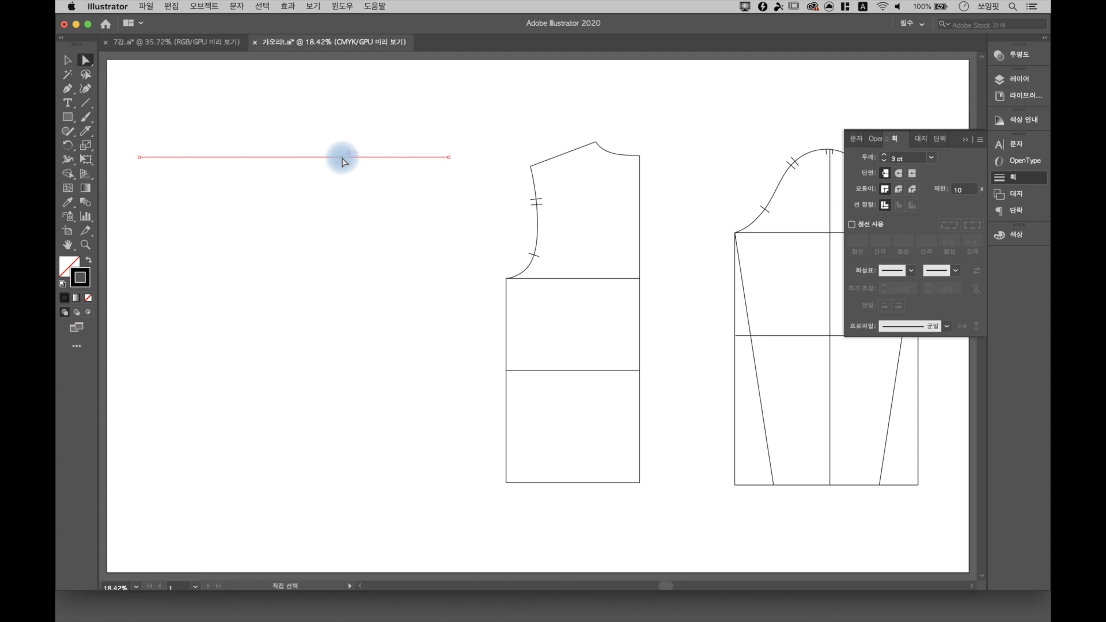
pyautogui.moveTo(343, 162); pyautogui.dragTo(365, 392)
pyautogui.moveTo(353, 278); pyautogui.dragTo(349, 216)
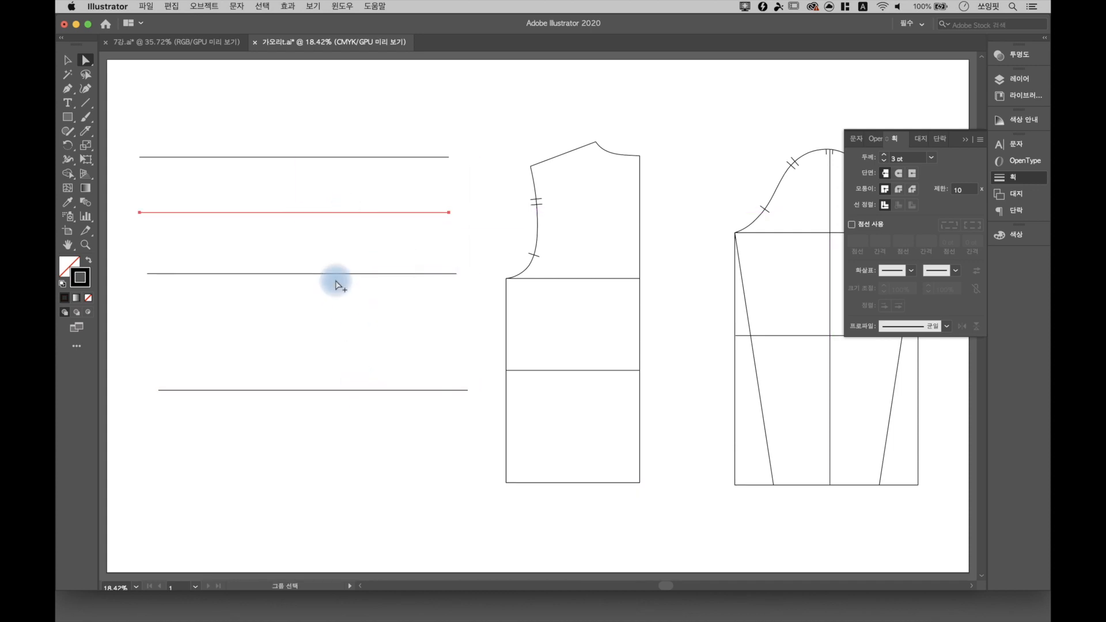
pyautogui.moveTo(330, 272); pyautogui.dragTo(333, 333)
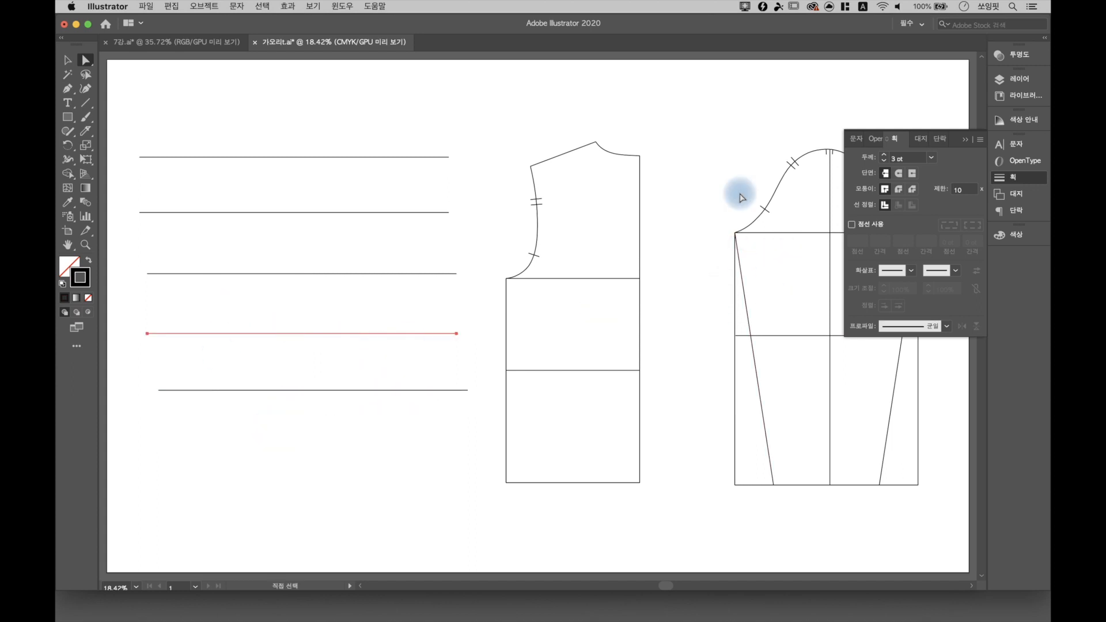
pyautogui.click(494, 116)
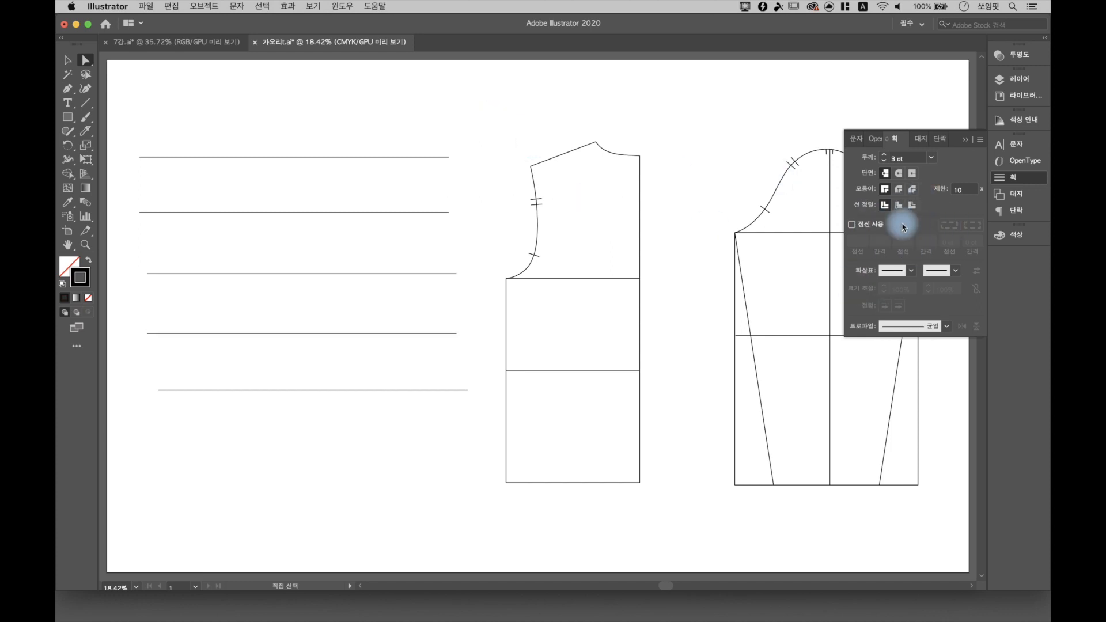
# Select the topmost line, hide the extra Stroke options and show them again
pyautogui.moveTo(267, 96); pyautogui.dragTo(338, 178)
pyautogui.moveTo(233, 109); pyautogui.dragTo(301, 177)
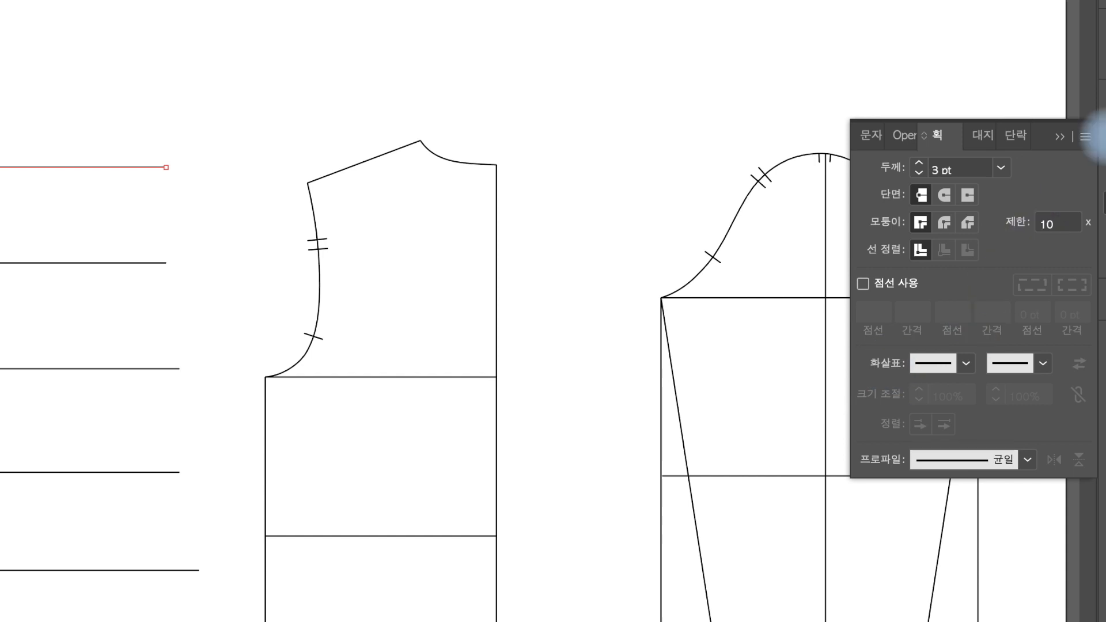
pyautogui.click(1085, 136)
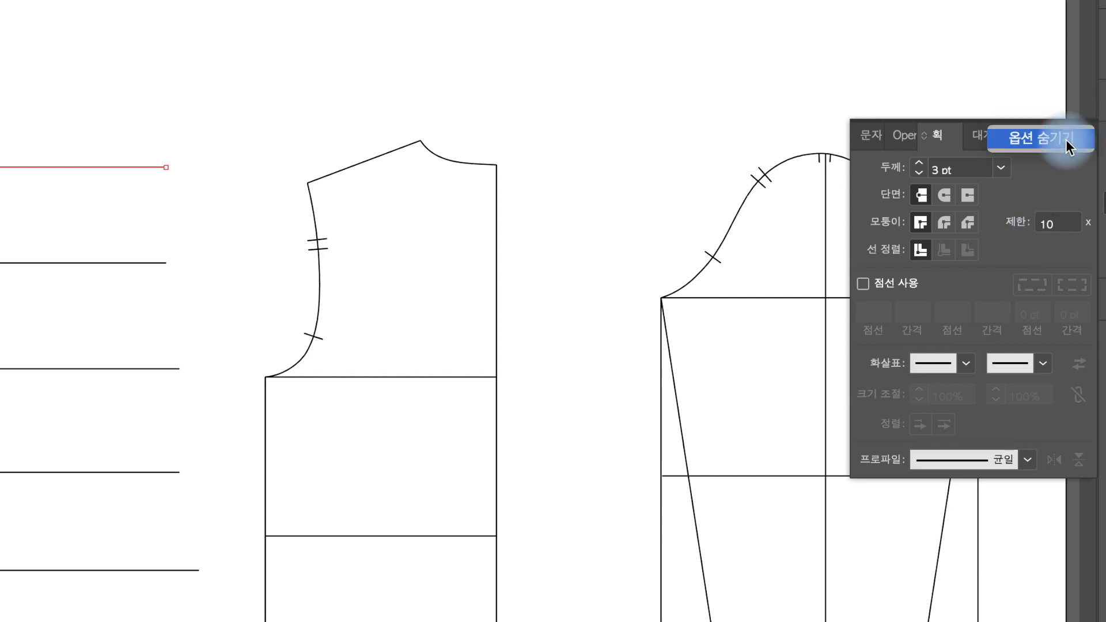
pyautogui.click(1065, 140)
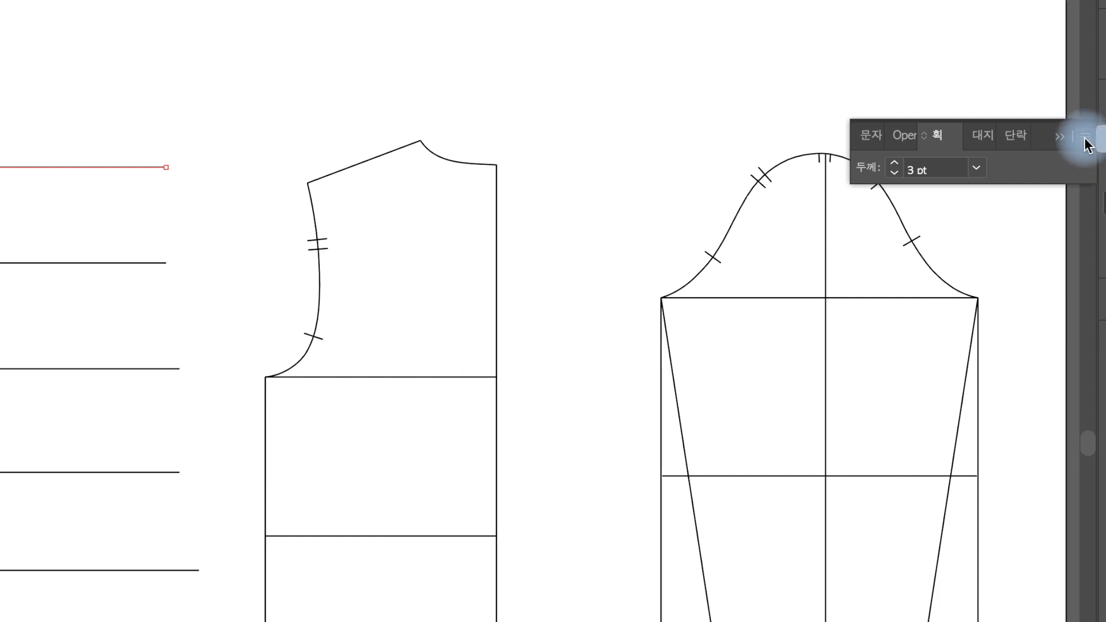
pyautogui.click(1103, 131)
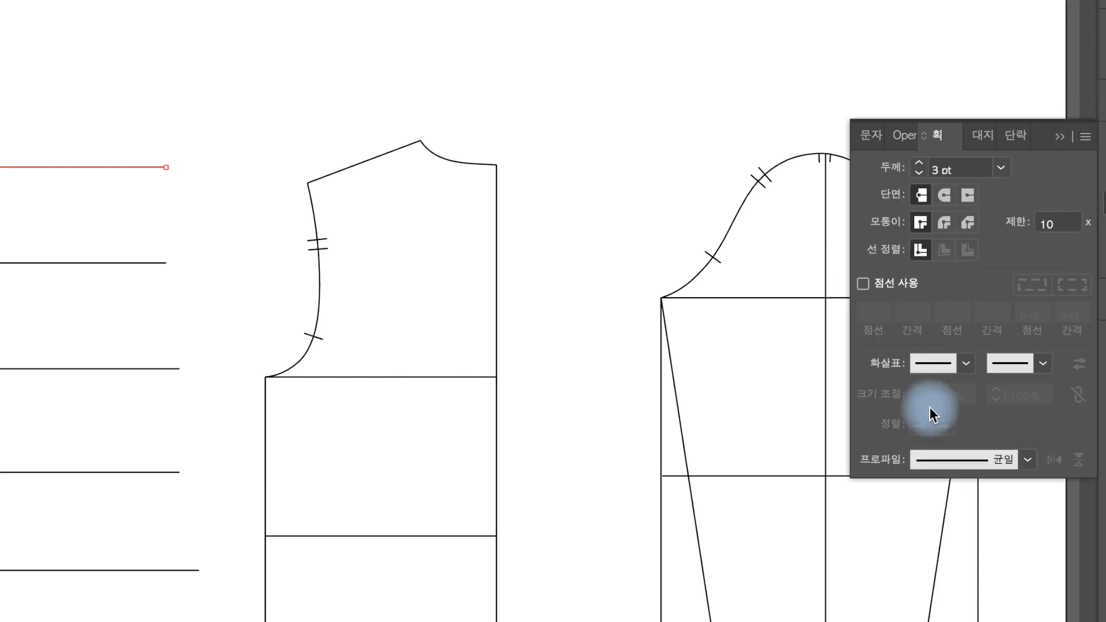
# Apply the 화살표 1 arrowhead to both the start and the end of the topmost line
pyautogui.click(966, 363)
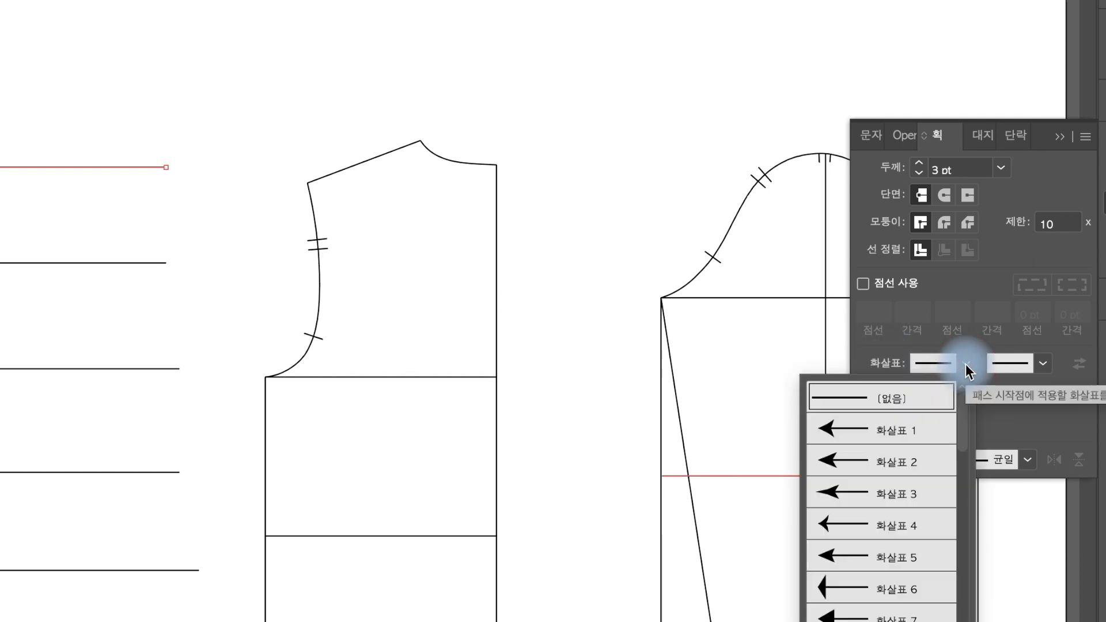
pyautogui.click(1043, 364)
pyautogui.click(1043, 365)
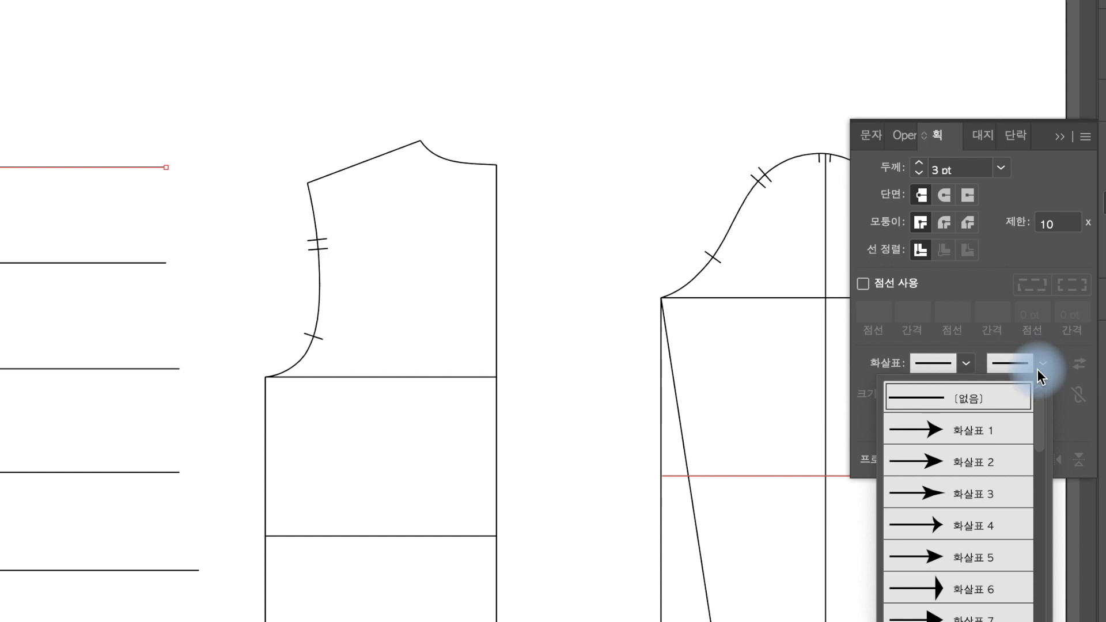
pyautogui.click(977, 433)
pyautogui.click(948, 358)
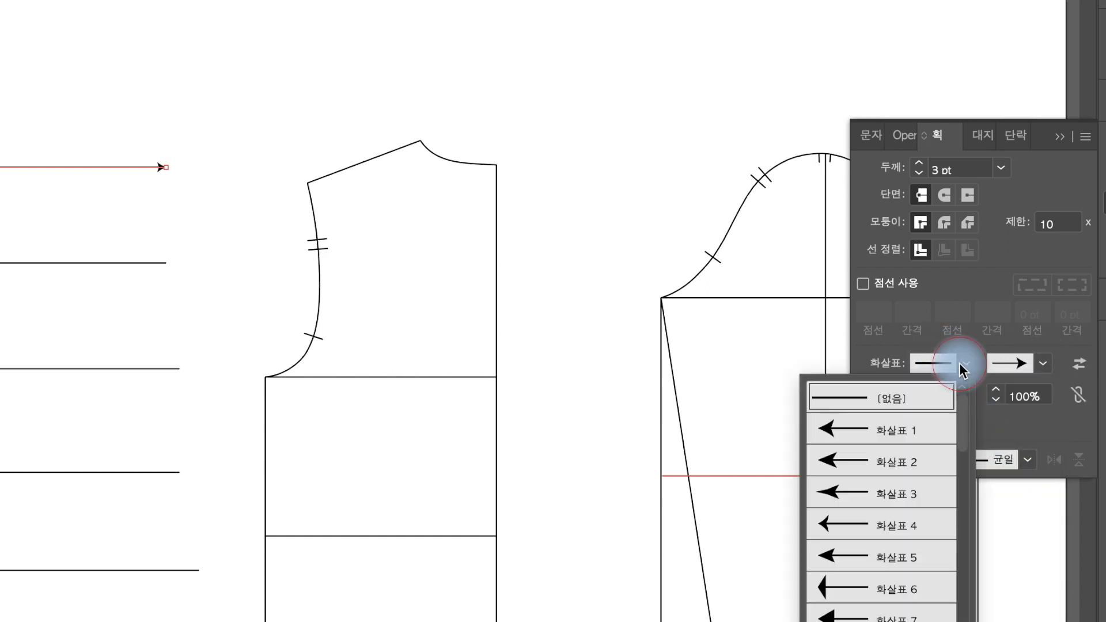
pyautogui.click(885, 433)
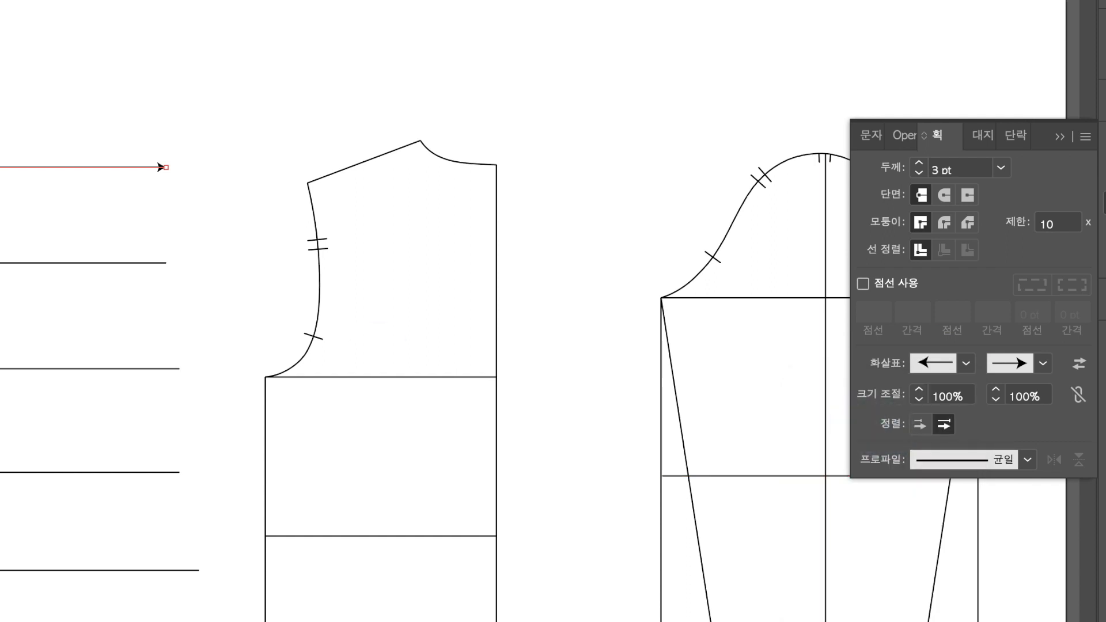
# Scale both the start and end arrowheads of the topmost line to 200% and deselect the line
pyautogui.click(950, 397)
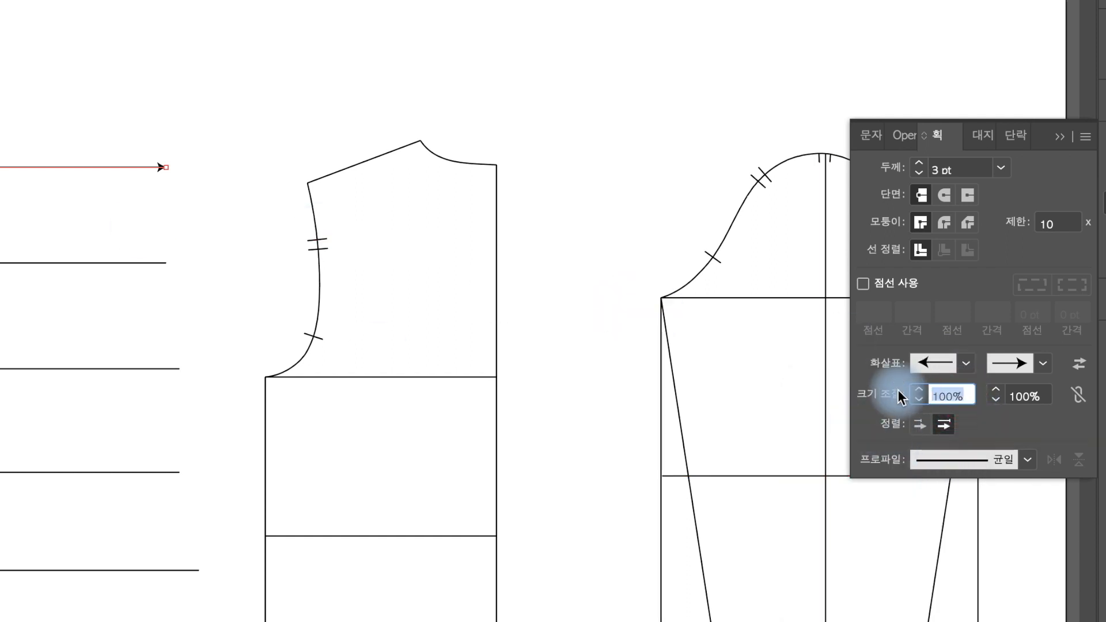
pyautogui.write('2')
pyautogui.click(1034, 397)
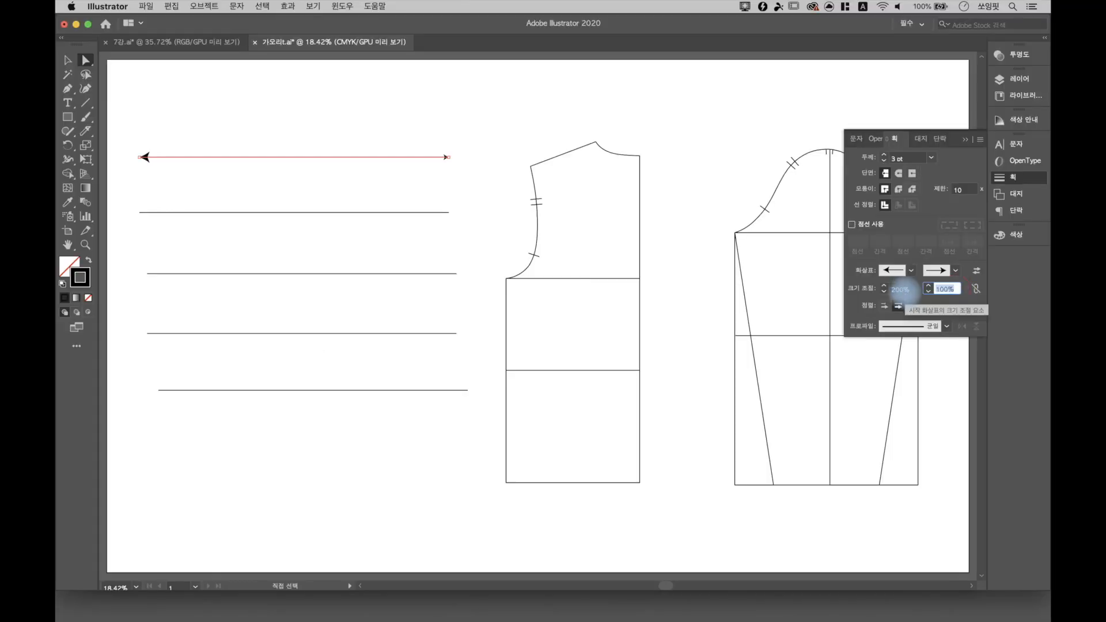
pyautogui.write('200')
pyautogui.click(452, 173)
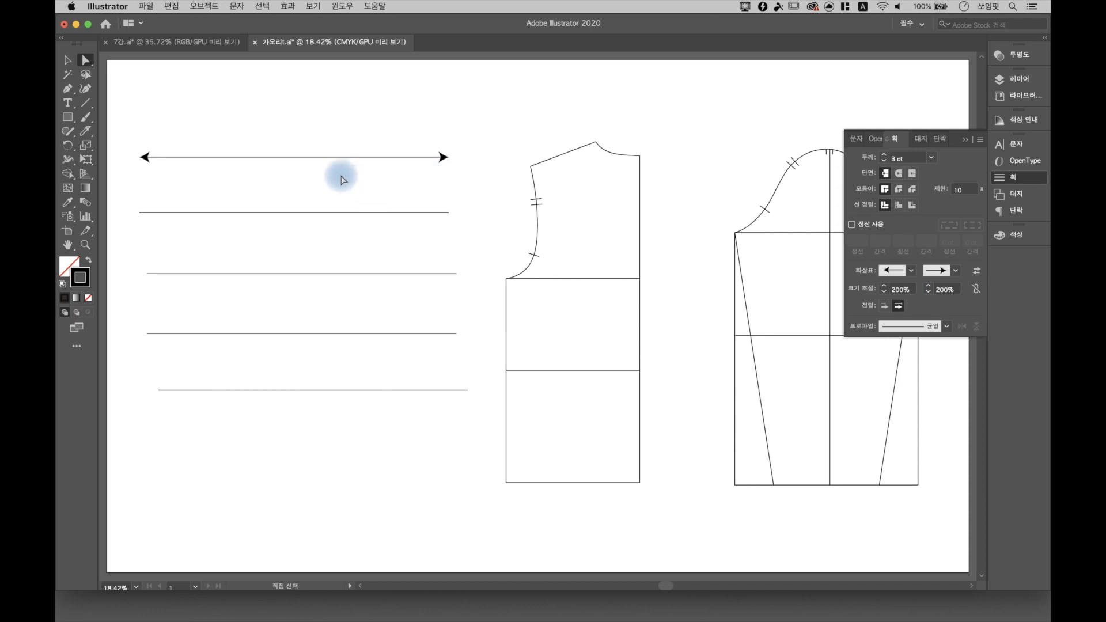
# Try the 화살표 1 arrowhead on the start of the second horizontal line, and undo it
pyautogui.moveTo(362, 177); pyautogui.dragTo(380, 241)
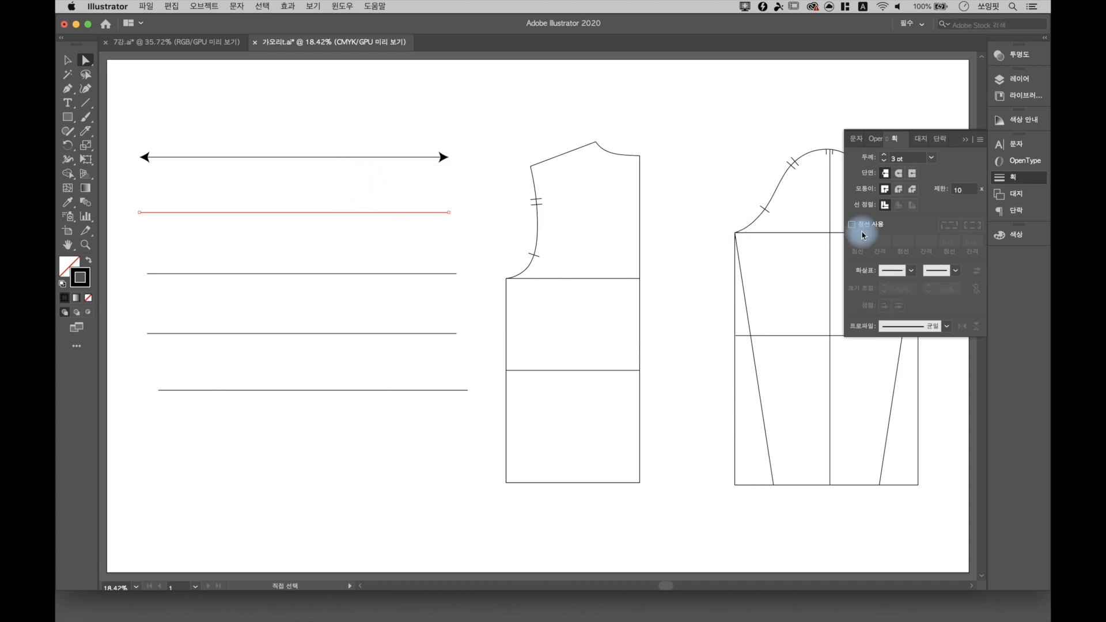
pyautogui.click(911, 271)
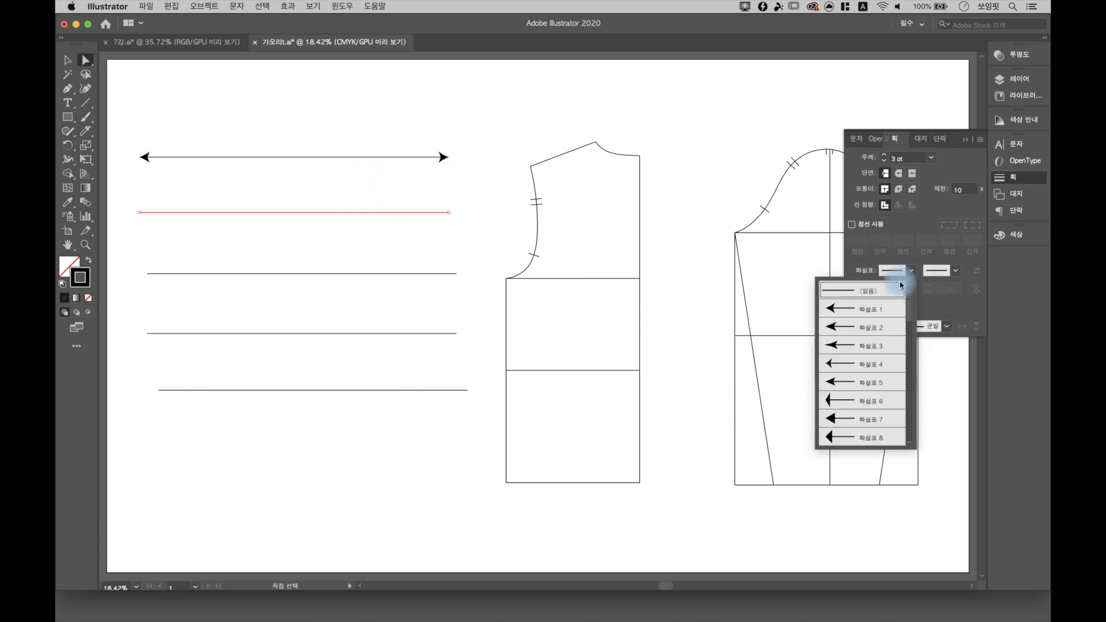
pyautogui.click(863, 301)
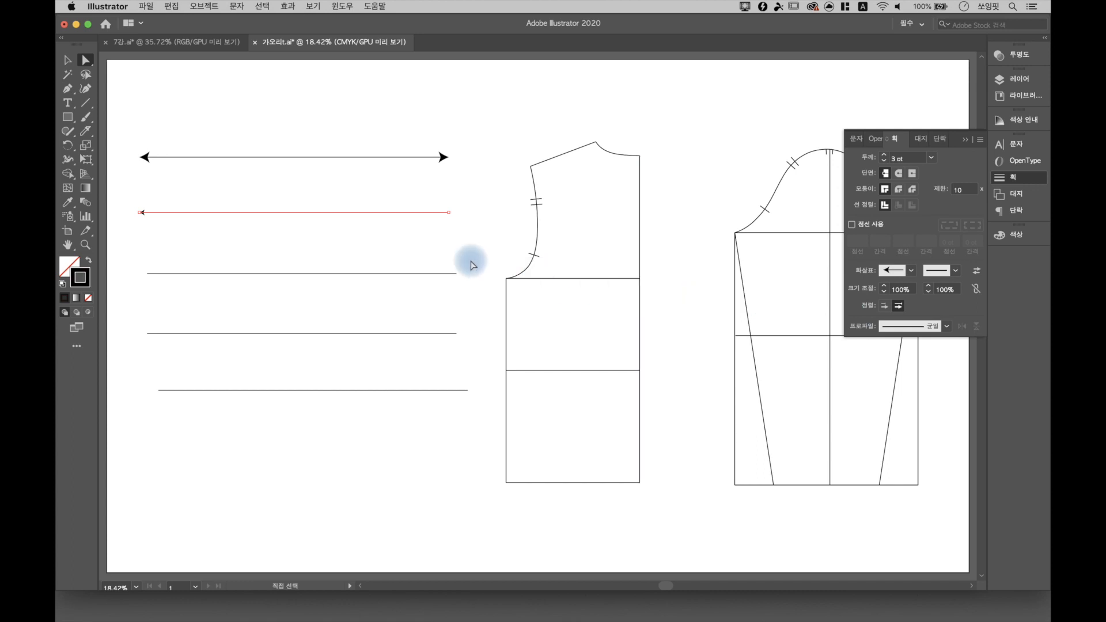
pyautogui.click(292, 234)
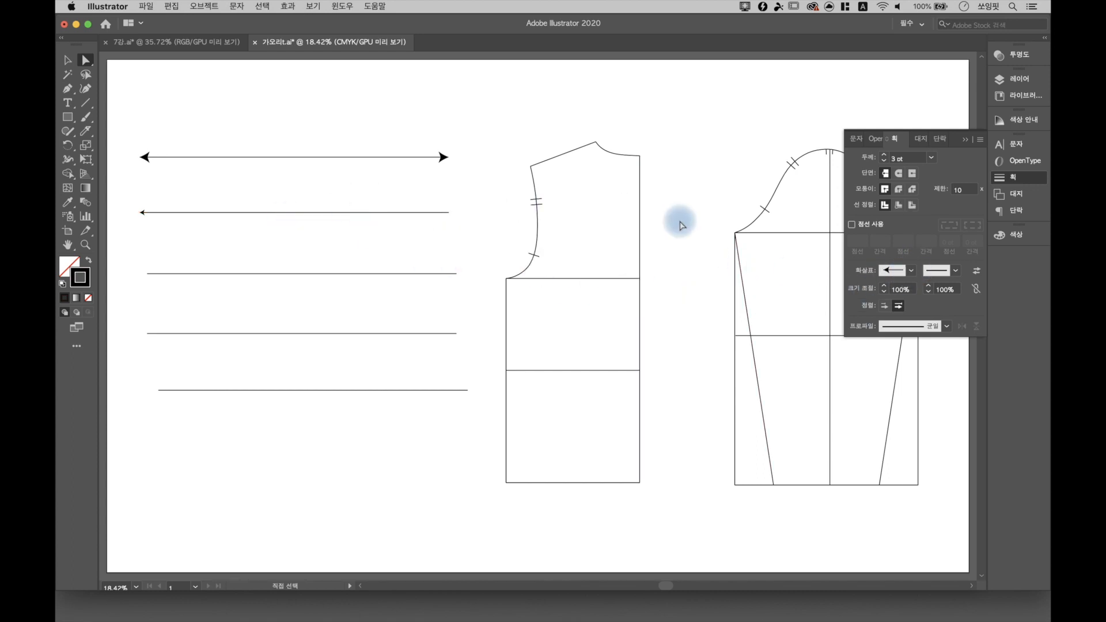
pyautogui.hotkey('ctrl', 'z')
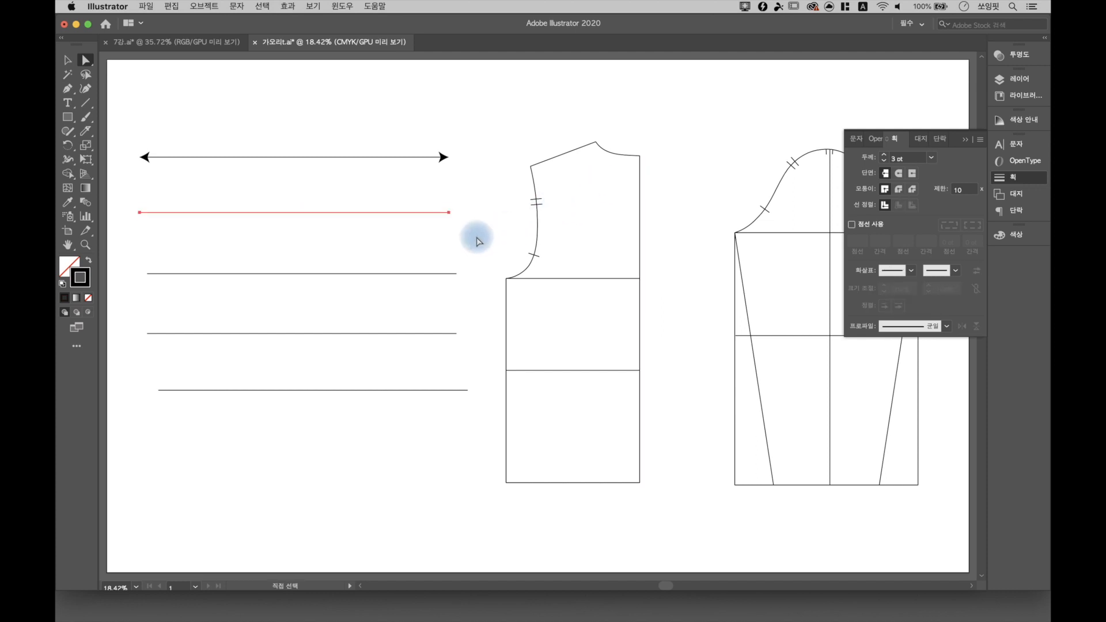
# Draw a vertical line about 580 mm long with the Pen tool, just beside the straight centre edge of the bodice pattern
pyautogui.click(439, 236)
pyautogui.click(66, 92)
pyautogui.click(657, 157)
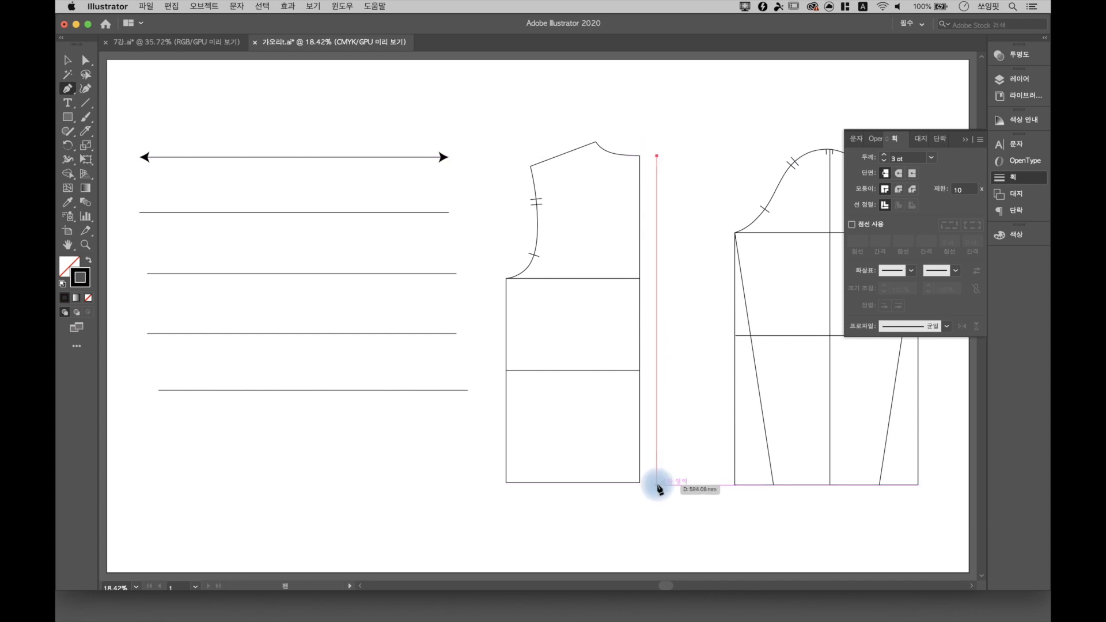
pyautogui.click(657, 482)
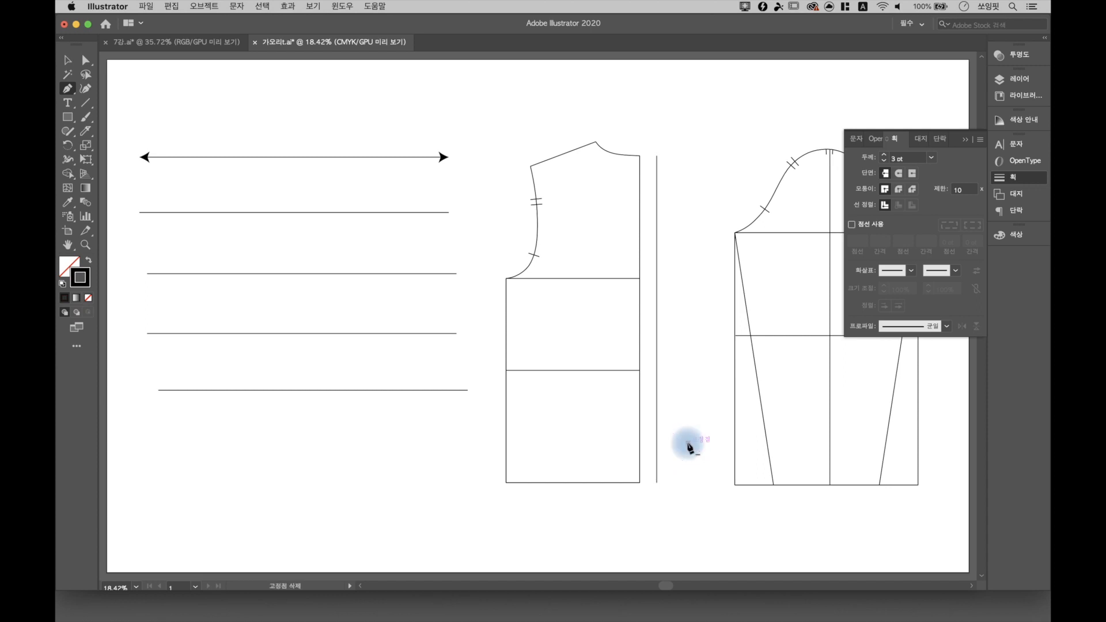
pyautogui.press('super+z')
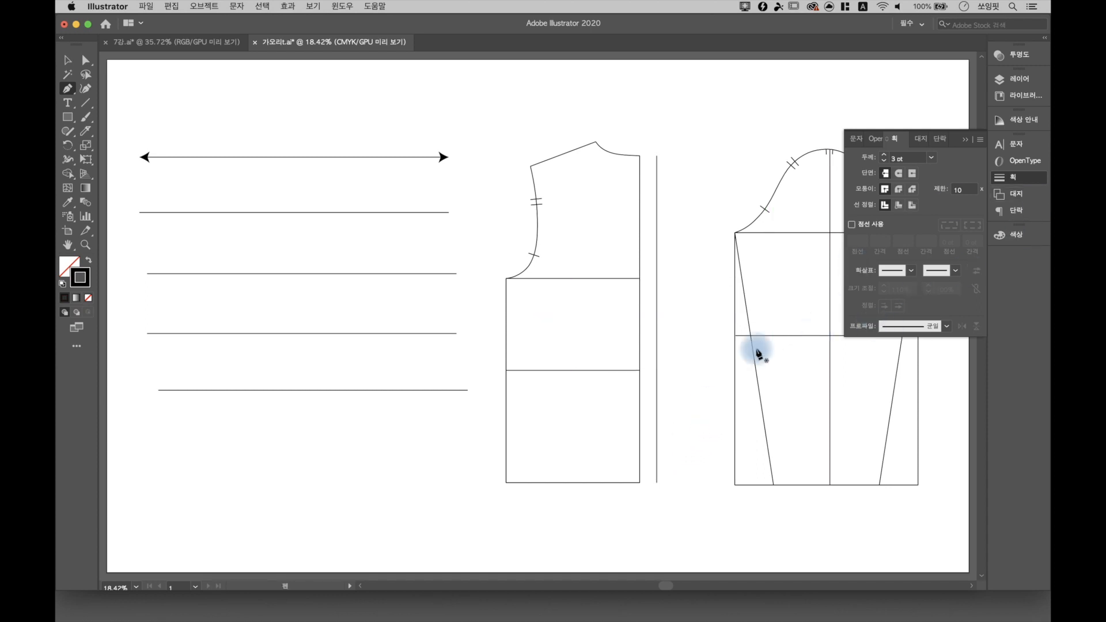
pyautogui.click(86, 62)
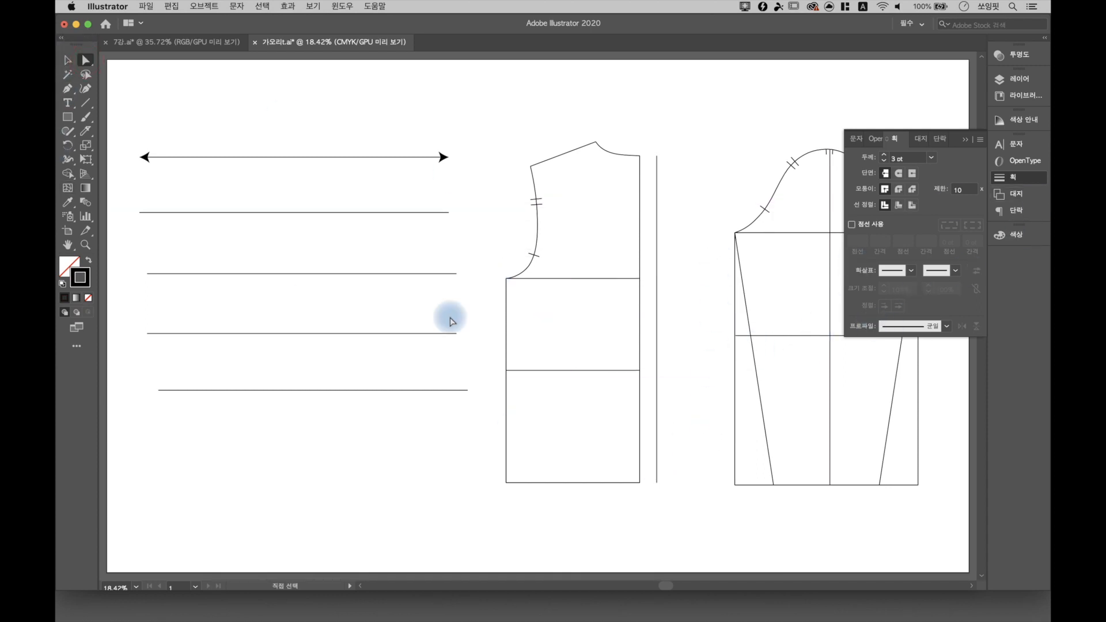
# Apply the 화살표 8 arrowhead to the lower end of the vertical line beside the bodice and deselect it
pyautogui.moveTo(652, 494); pyautogui.dragTo(680, 455)
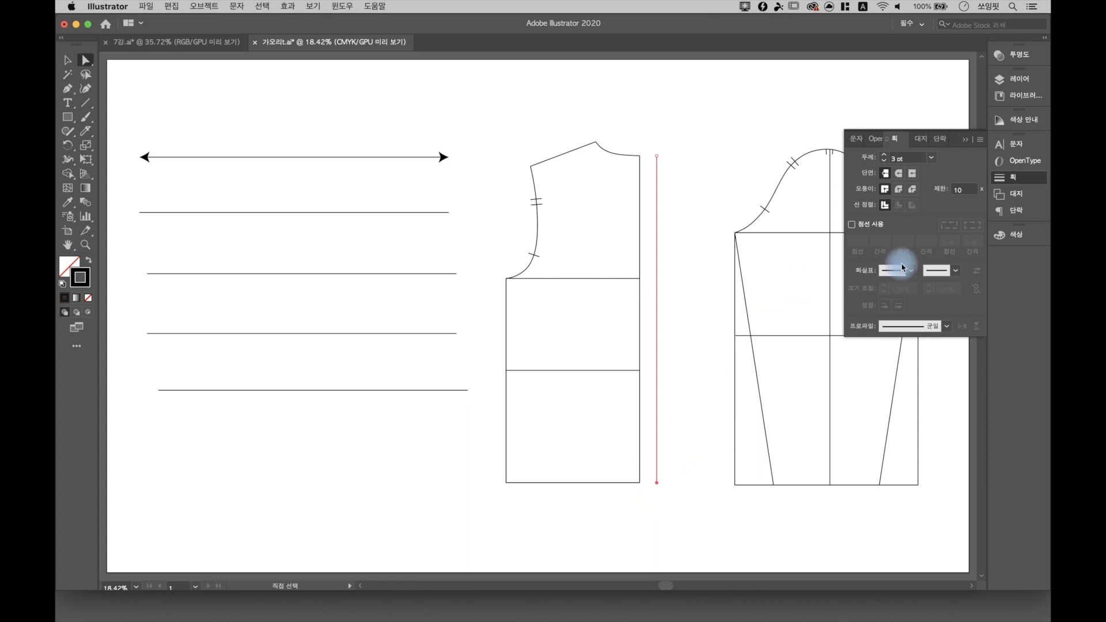
pyautogui.click(958, 274)
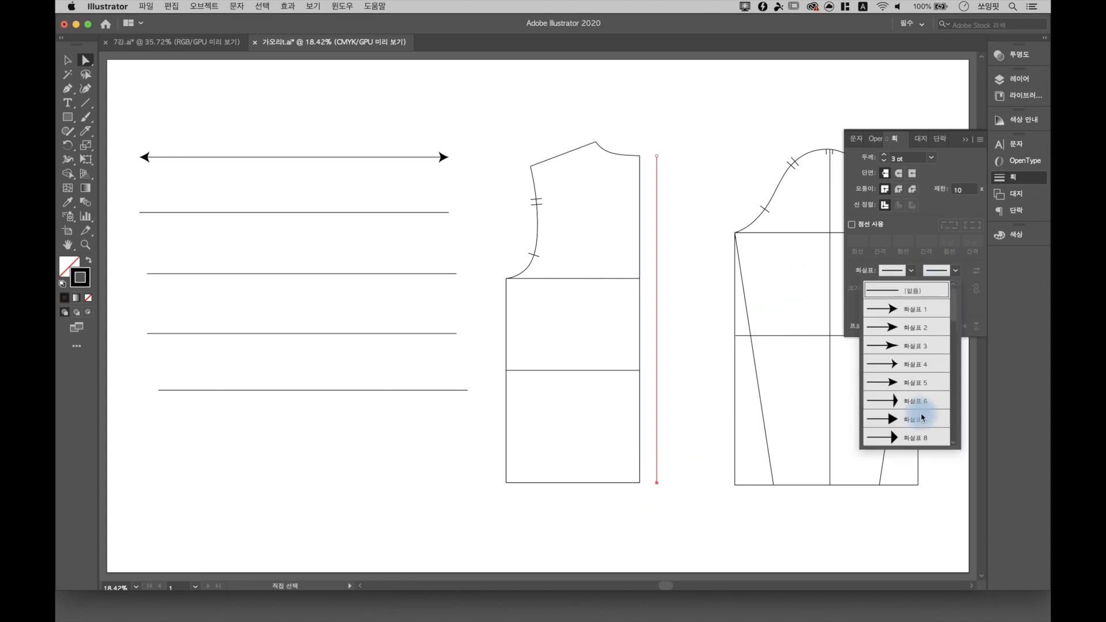
pyautogui.click(909, 438)
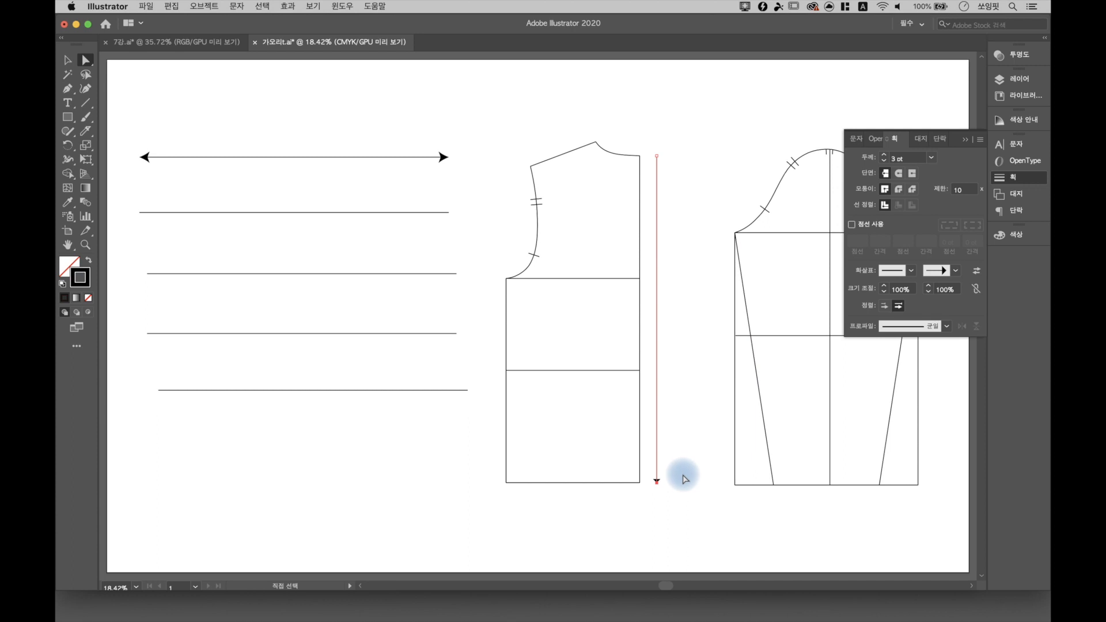
pyautogui.click(657, 481)
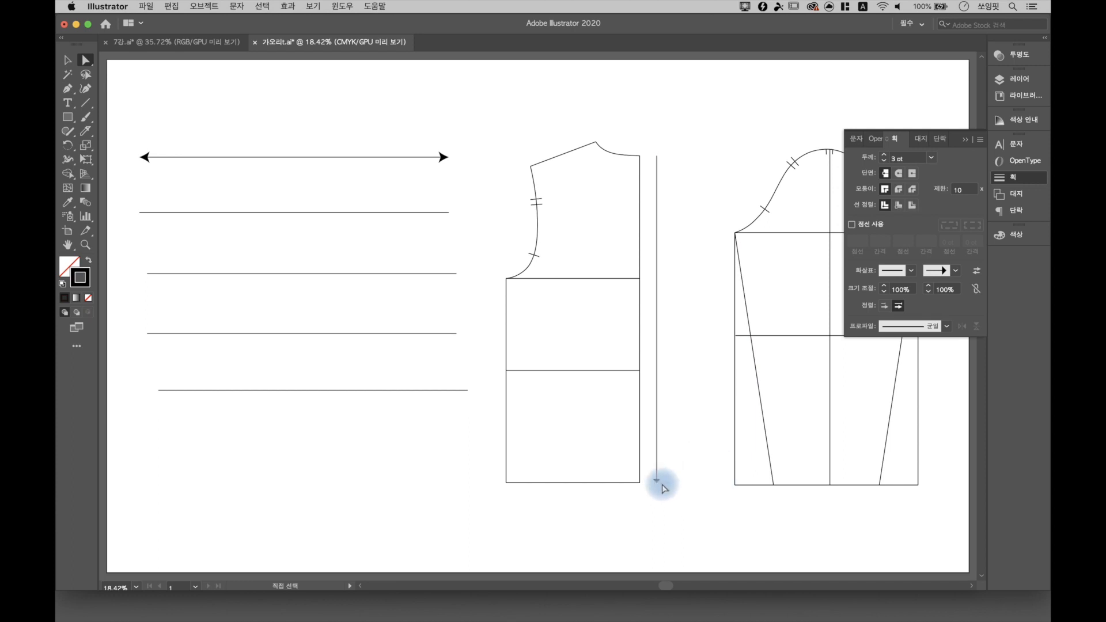
pyautogui.click(732, 413)
# Undo the arrowhead and the vertical line drawn beside the bodice
pyautogui.press('super+z')
pyautogui.press('super+z')
pyautogui.press('super+z')
pyautogui.press('super+z')
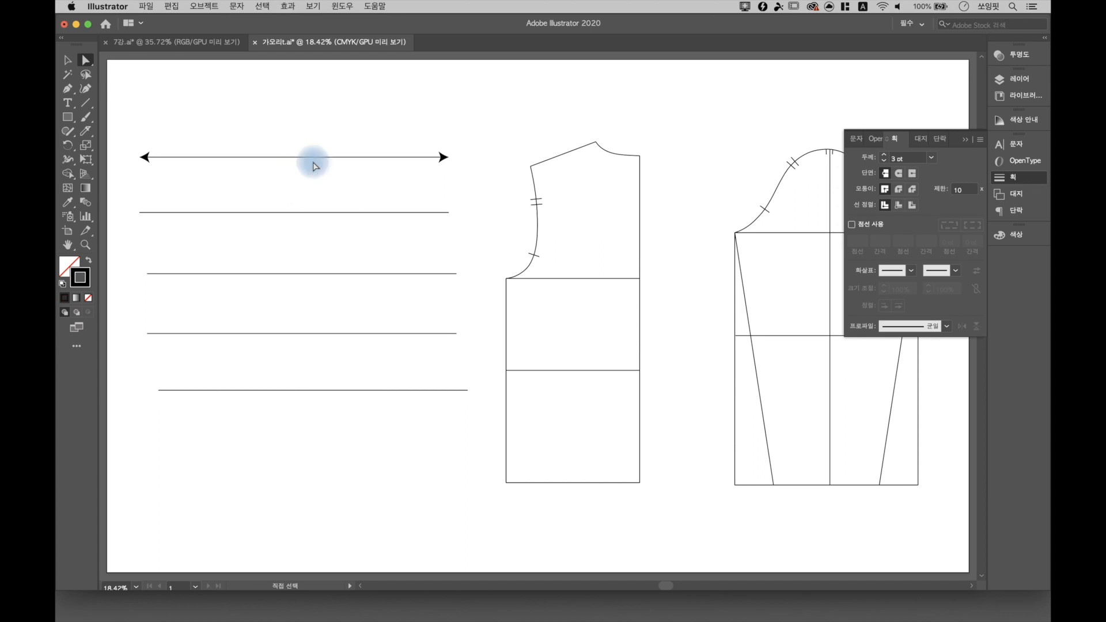
# Make the topmost arrowed line dashed, with a 20 pt dash and a blank gap, and deselect it
pyautogui.click(348, 158)
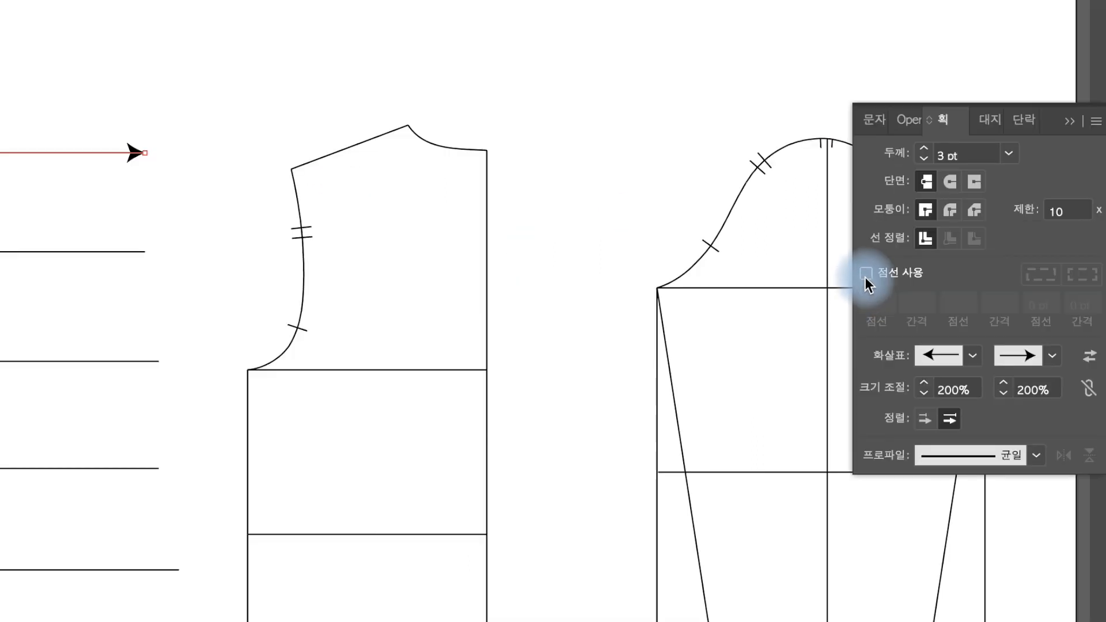
pyautogui.click(866, 274)
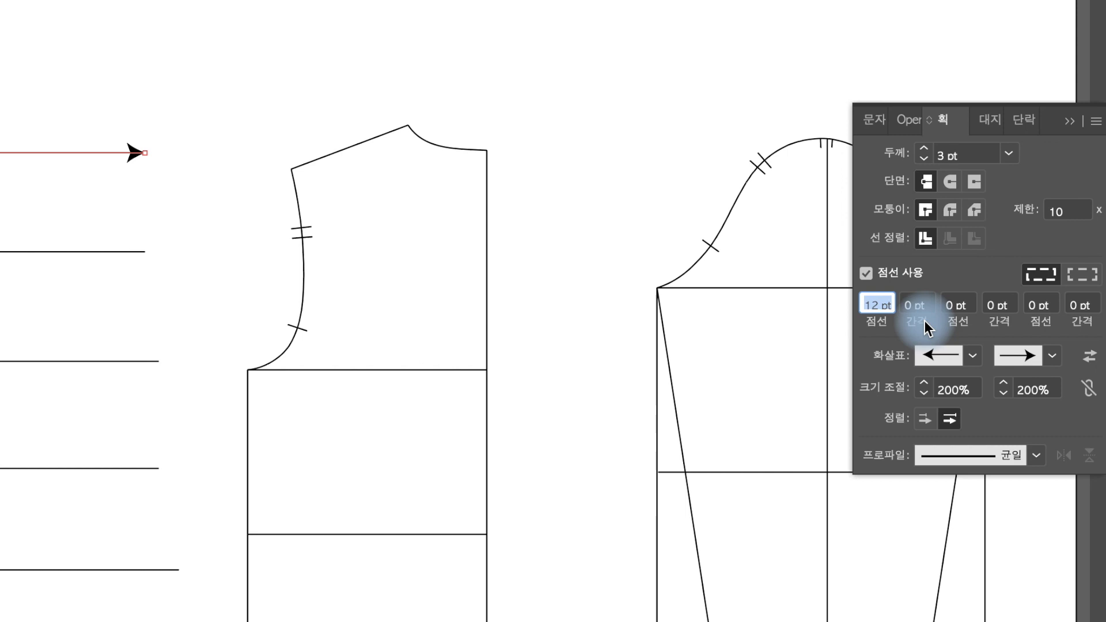
pyautogui.click(176, 209)
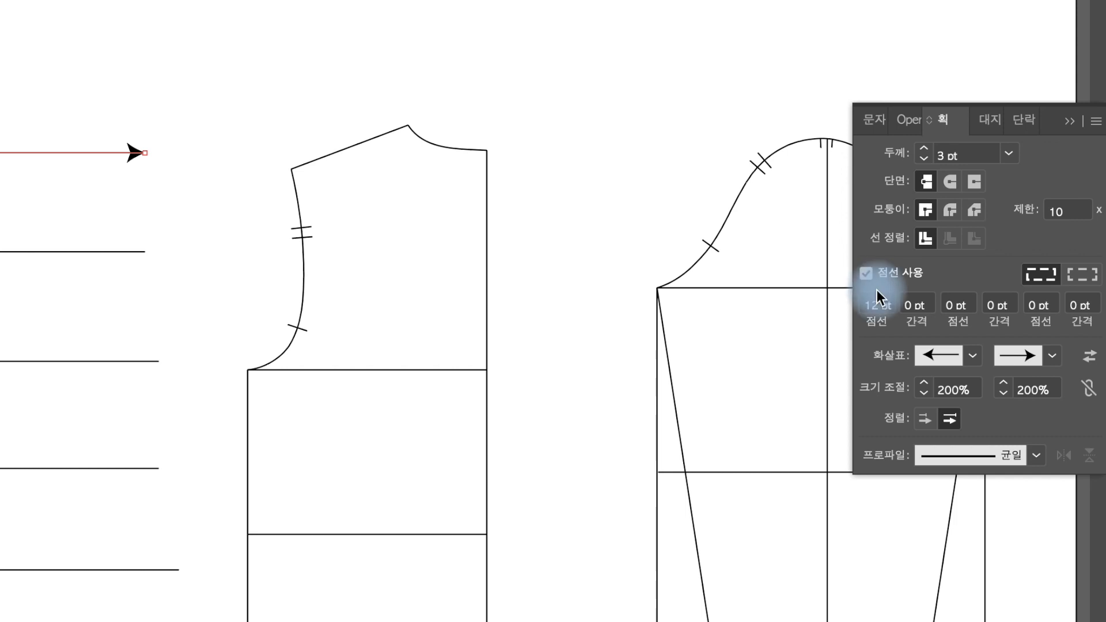
pyautogui.click(880, 304)
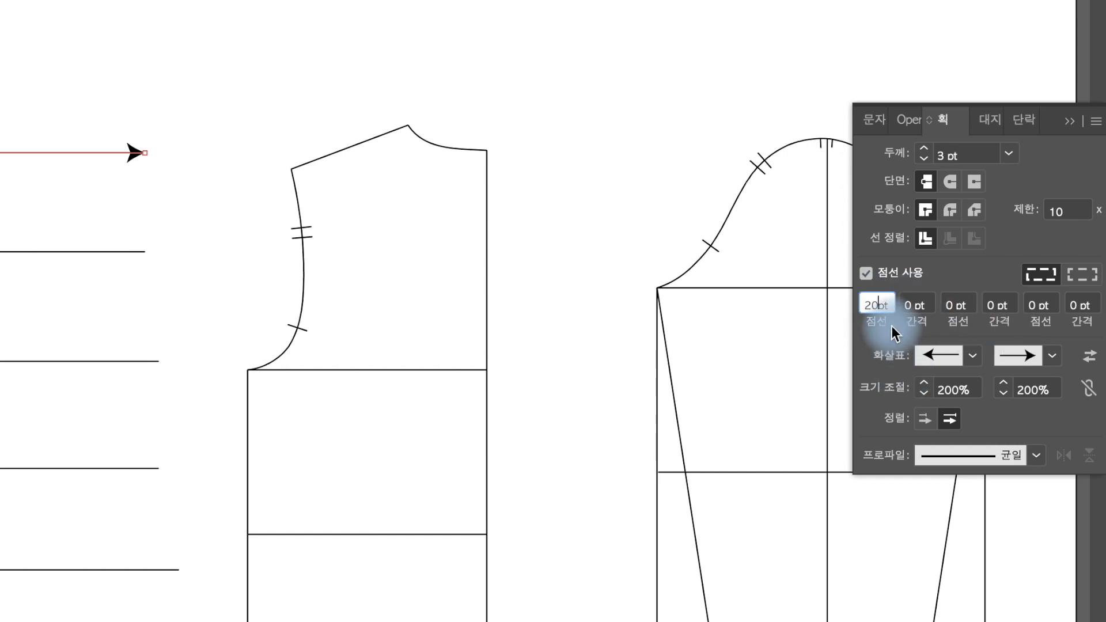
pyautogui.click(913, 307)
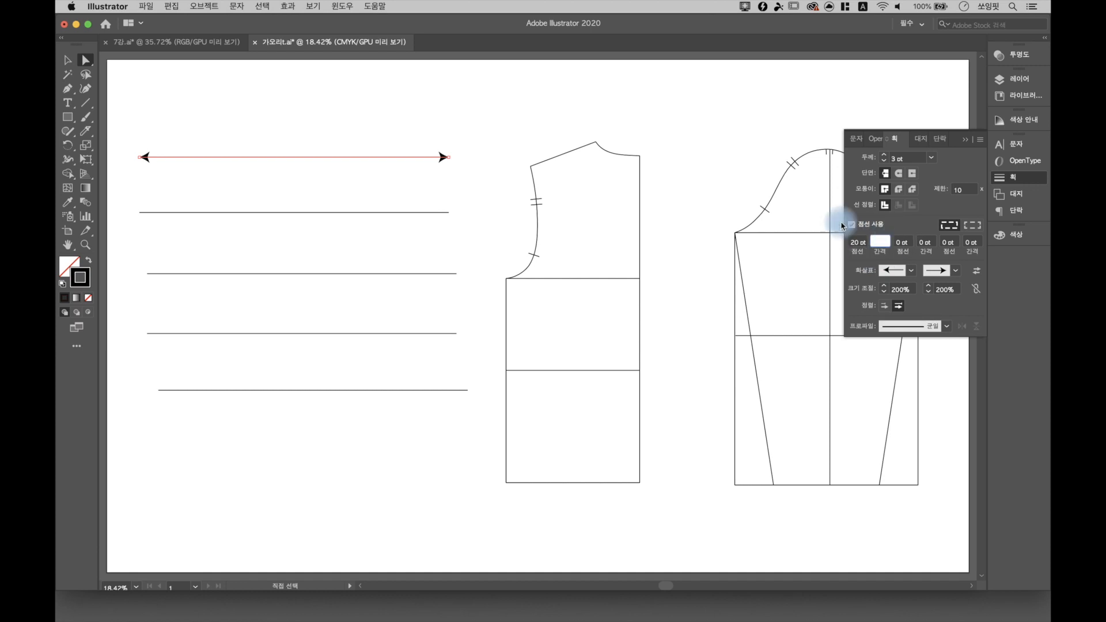
pyautogui.click(472, 190)
# Make the second horizontal line dashed, with a 20 pt dash and a 30 pt gap
pyautogui.click(88, 248)
pyautogui.moveTo(292, 153); pyautogui.dragTo(522, 194)
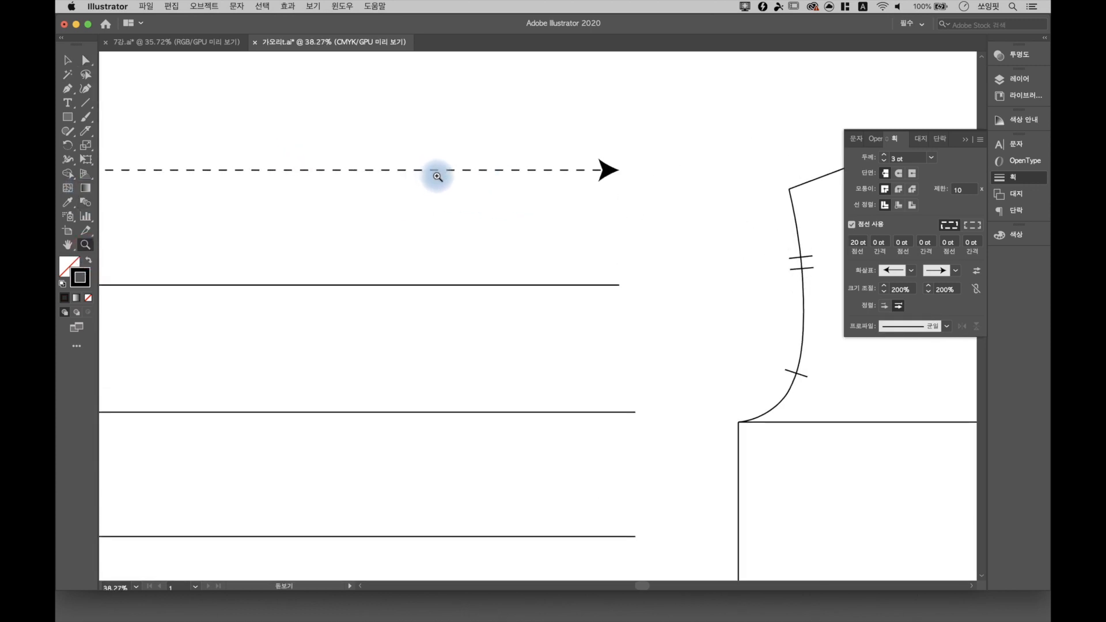
pyautogui.click(85, 60)
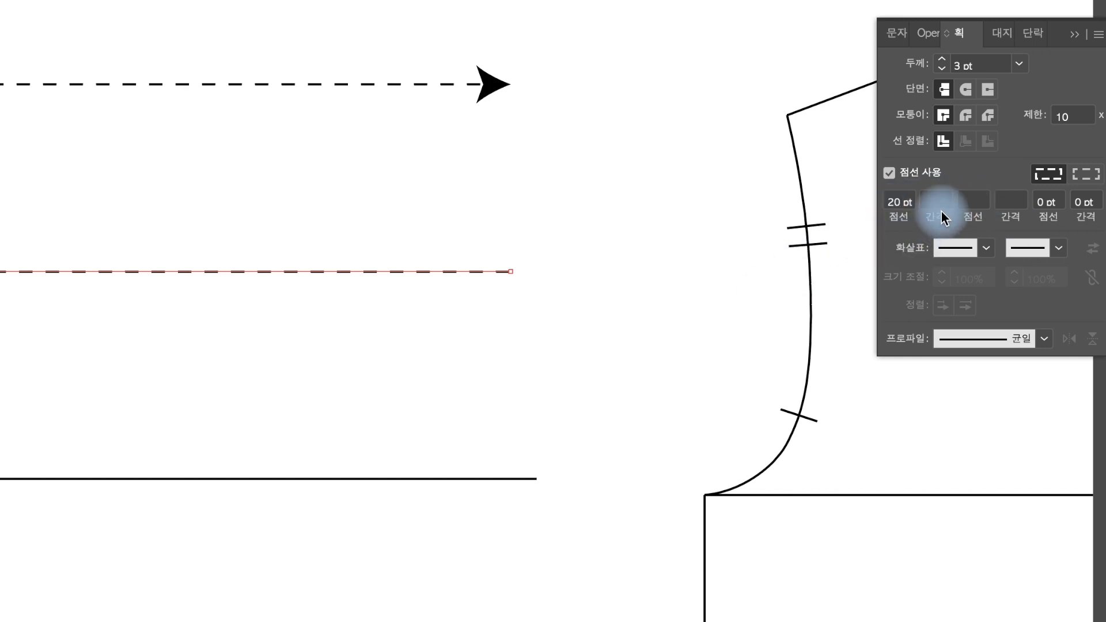
pyautogui.click(939, 203)
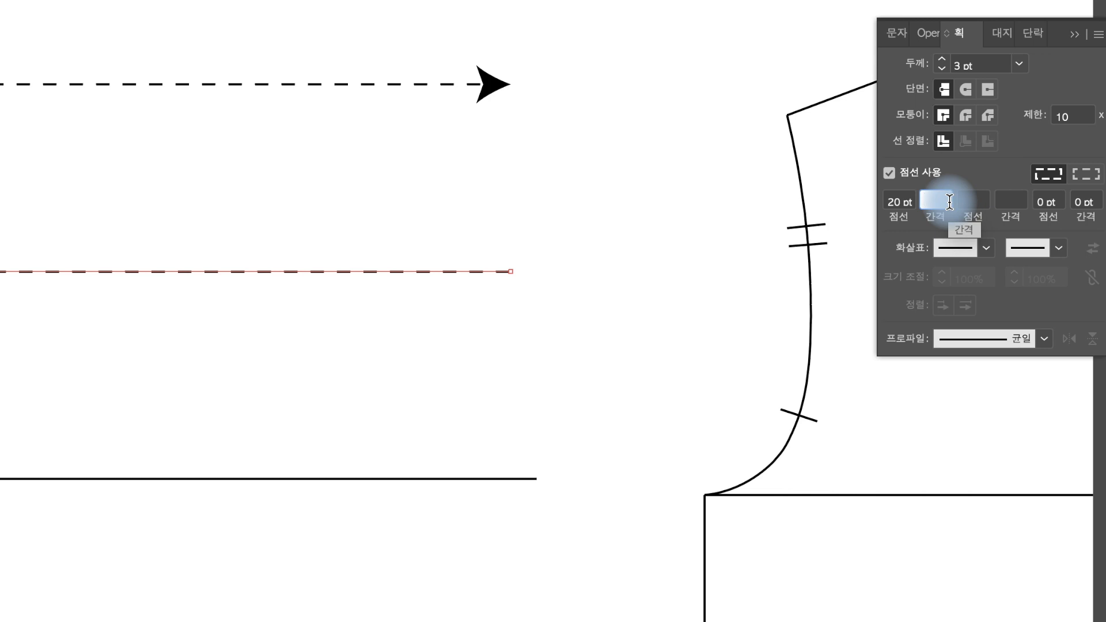
pyautogui.click(608, 294)
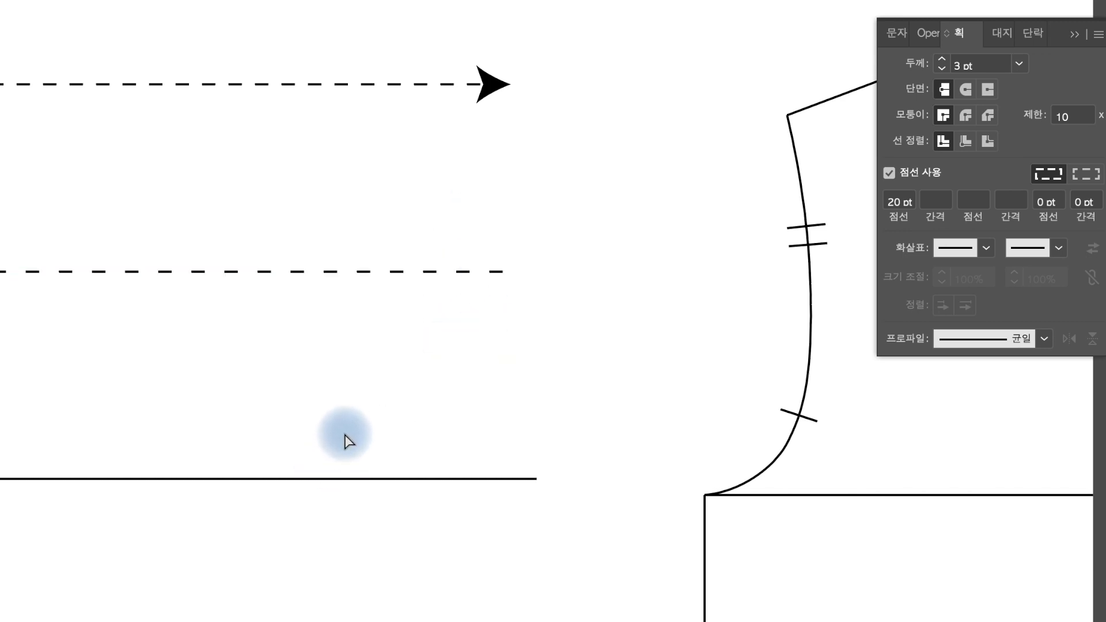
pyautogui.moveTo(171, 363)
pyautogui.mouseDown()
pyautogui.moveTo(283, 195)
pyautogui.moveTo(310, 191)
pyautogui.mouseUp()
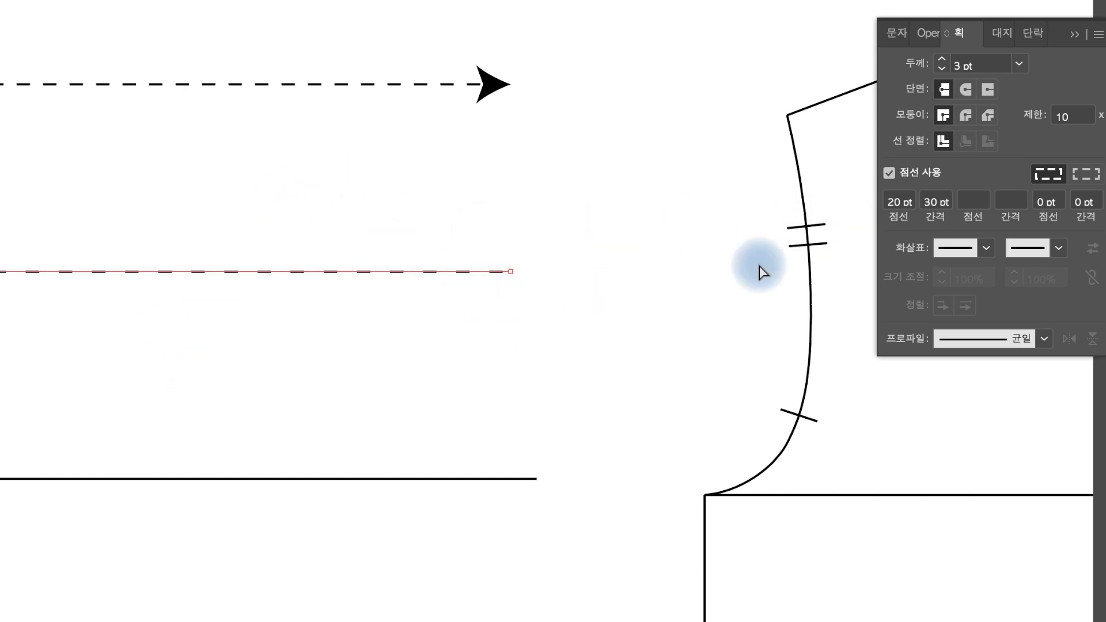
# Set the second line's first dash to 30 pt and its first gap to 10 pt
pyautogui.click(909, 206)
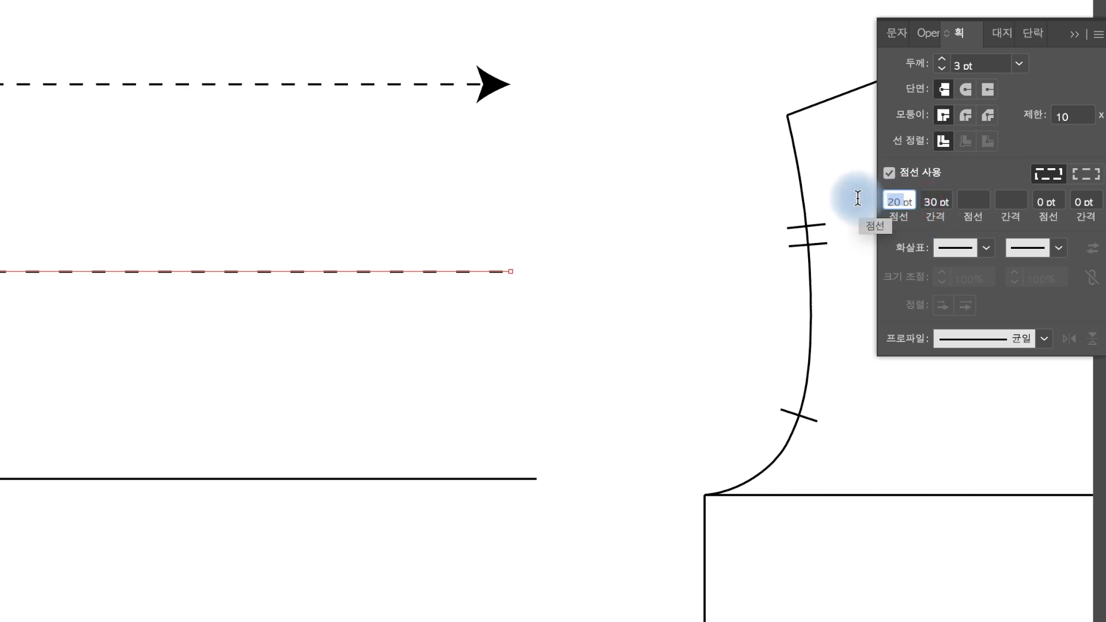
pyautogui.write('30pt')
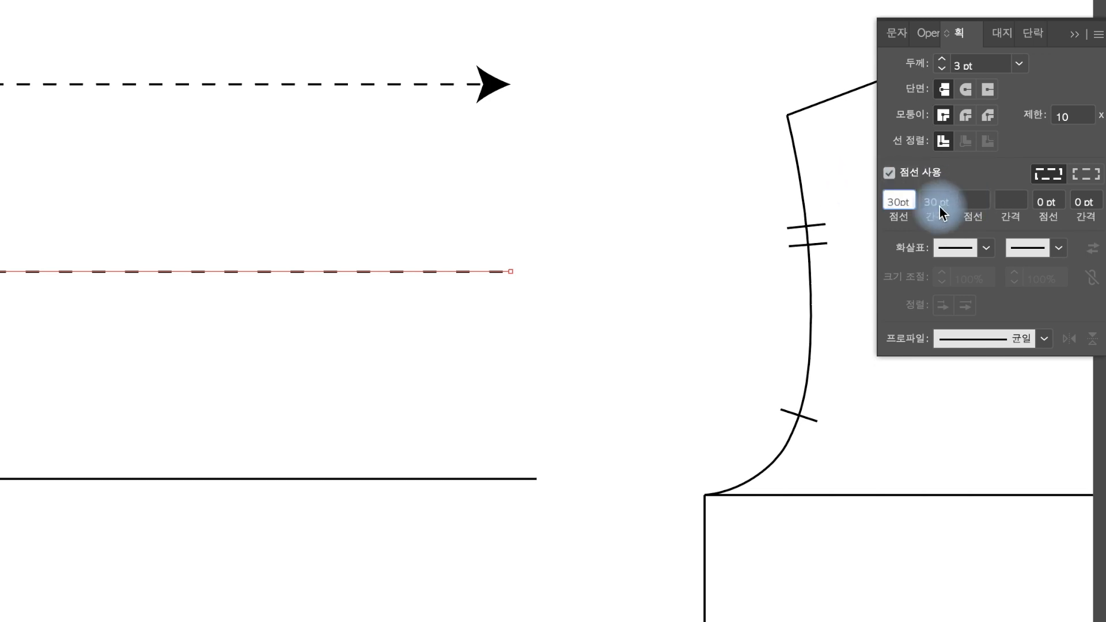
pyautogui.click(938, 202)
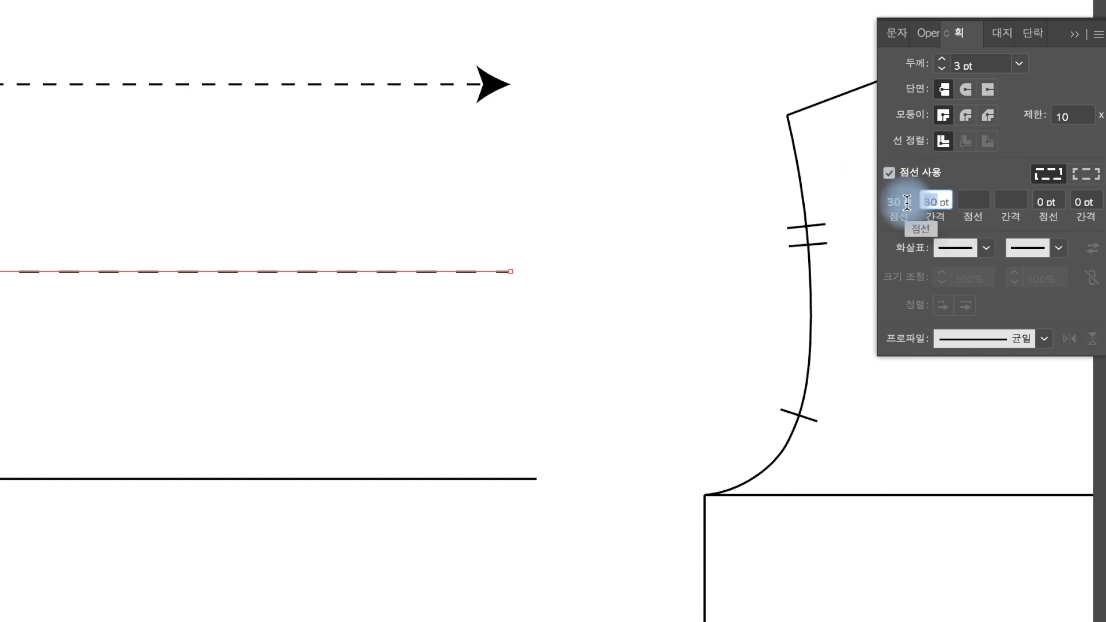
pyautogui.write('10')
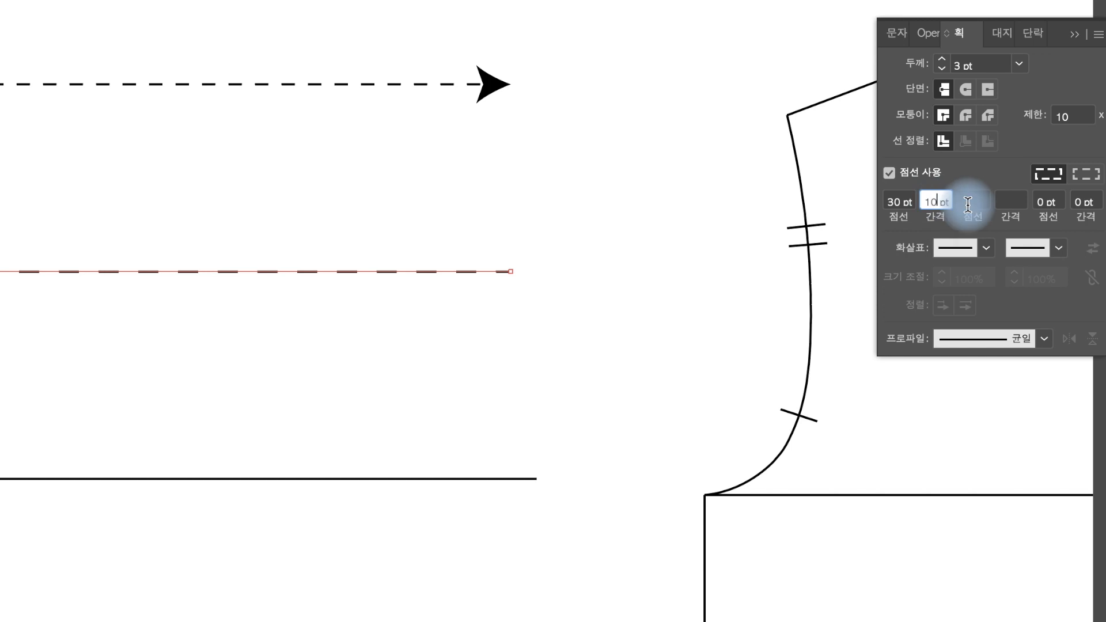
# Turn the second line into a dash-dot pattern with a 5 pt second dash and a 10 pt second gap, and deselect it
pyautogui.click(974, 200)
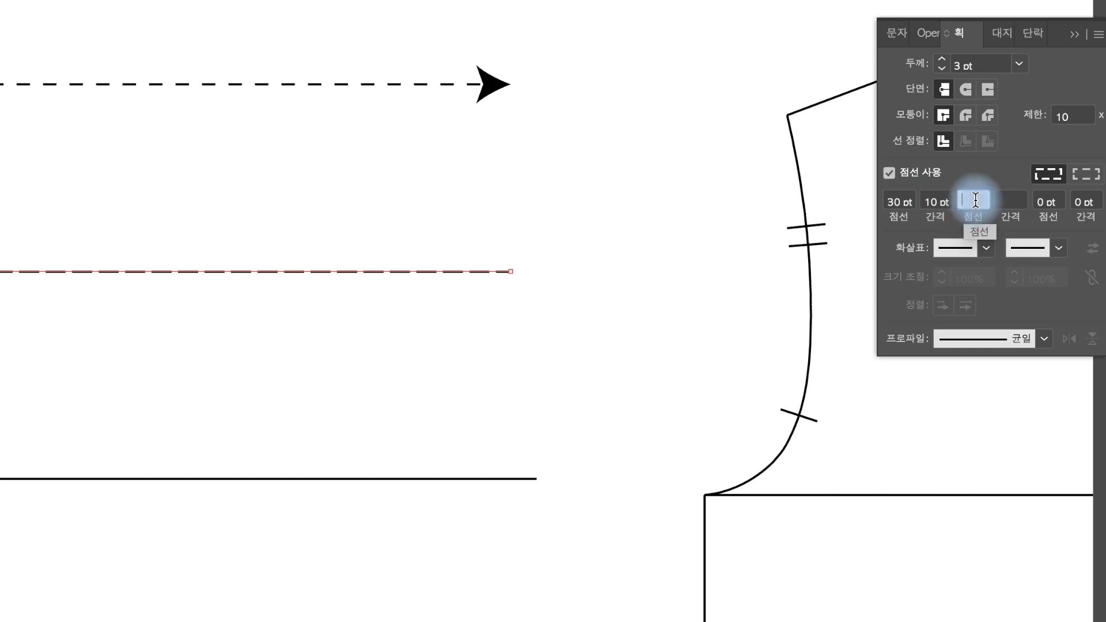
pyautogui.write('5')
pyautogui.click(1023, 199)
pyautogui.write('10')
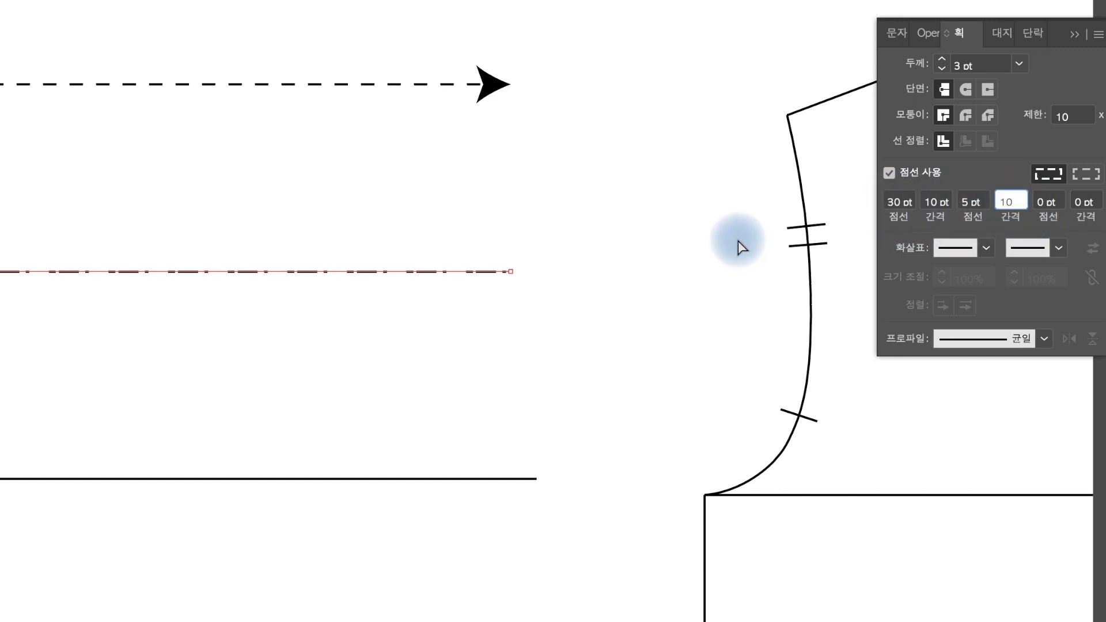
pyautogui.click(648, 229)
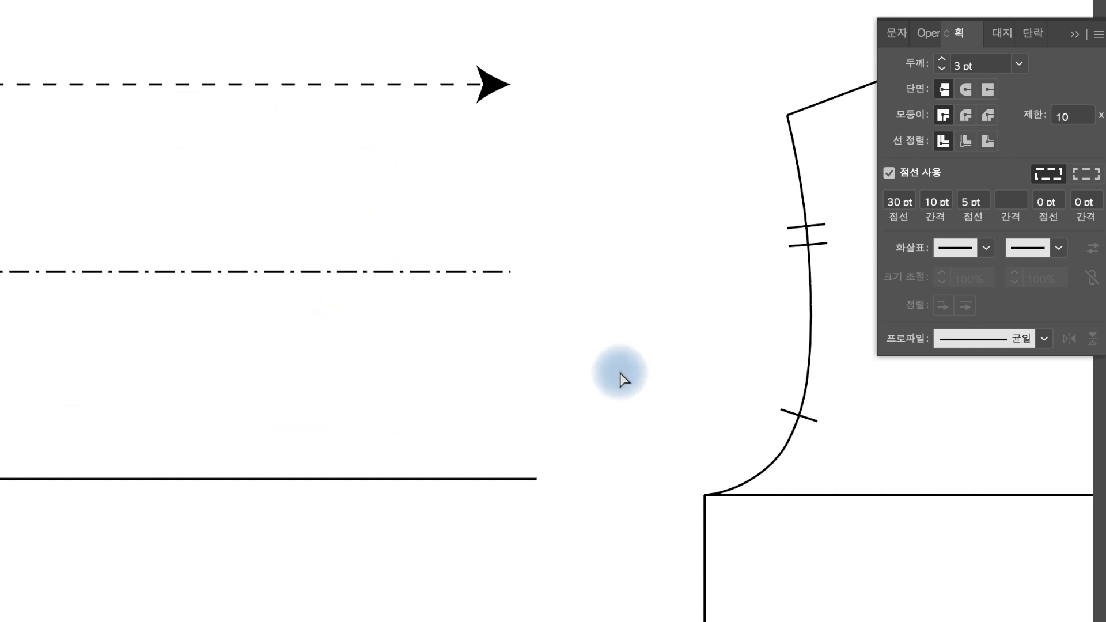
# Give the third horizontal line a dash-dot stroke with a 40 pt dash, 20 pt gap, 5 pt dash and 20 pt gap, and deselect it
pyautogui.moveTo(370, 478); pyautogui.dragTo(414, 523)
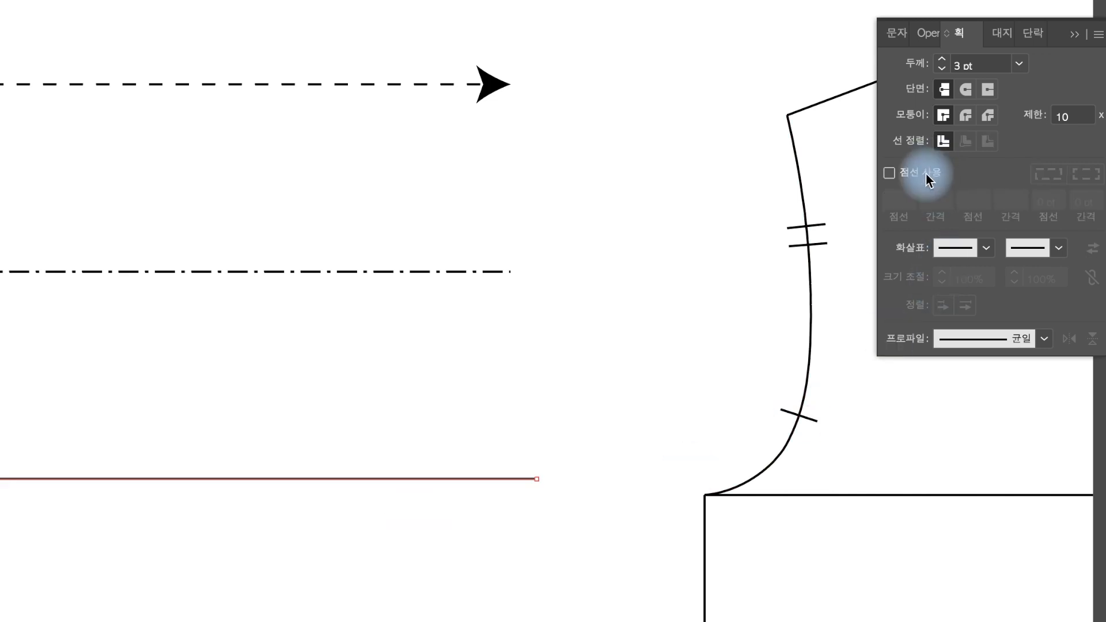
pyautogui.click(893, 174)
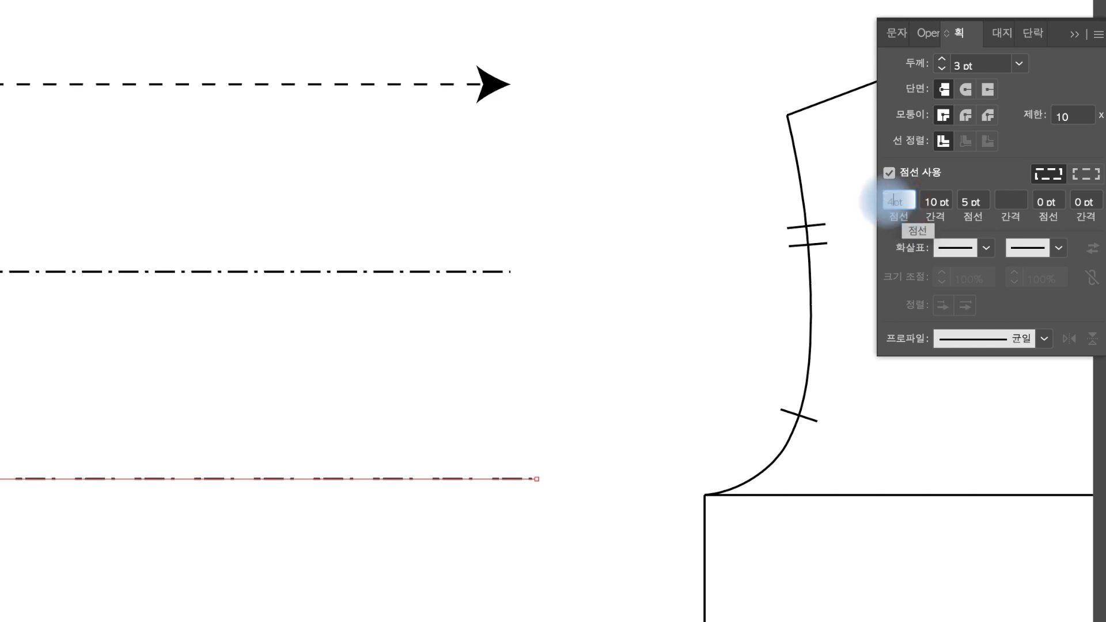
pyautogui.click(925, 201)
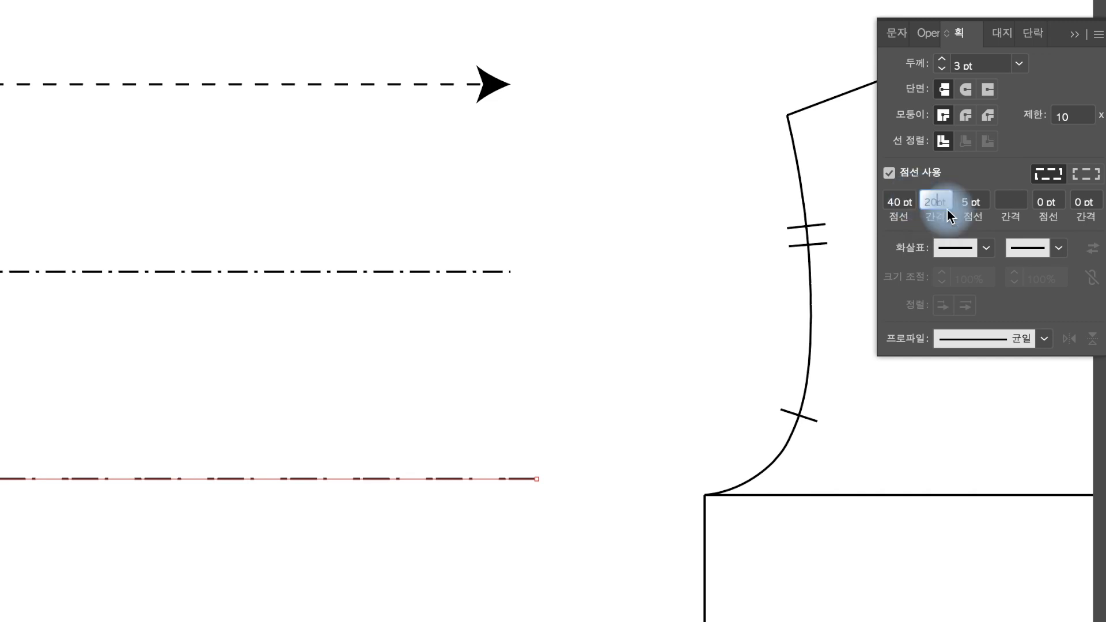
pyautogui.click(964, 205)
pyautogui.write('5')
pyautogui.click(1014, 199)
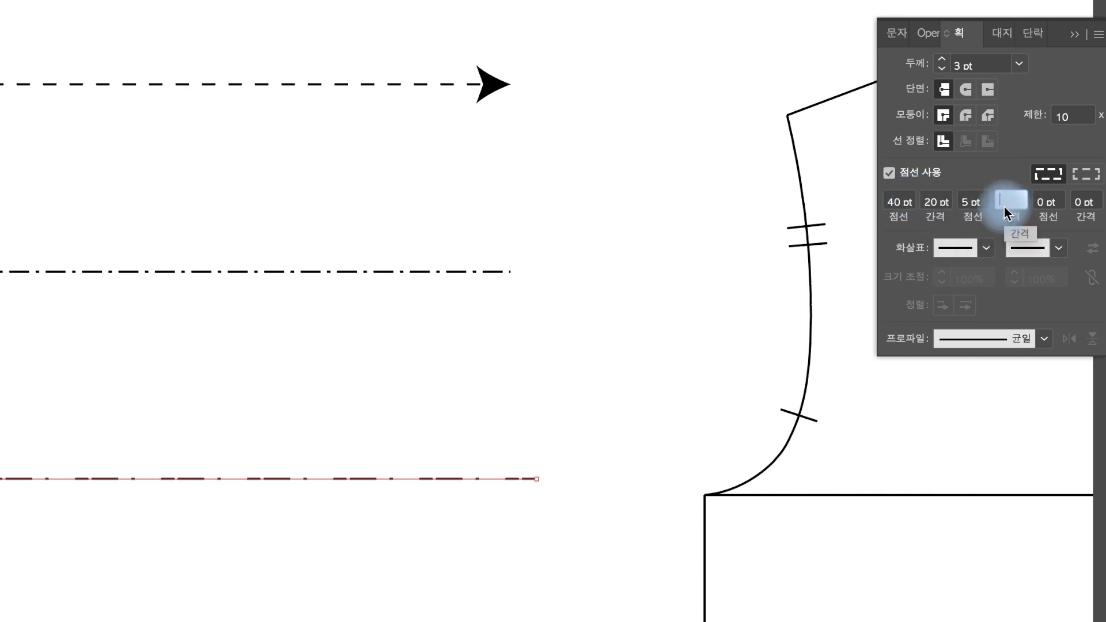
pyautogui.write('20')
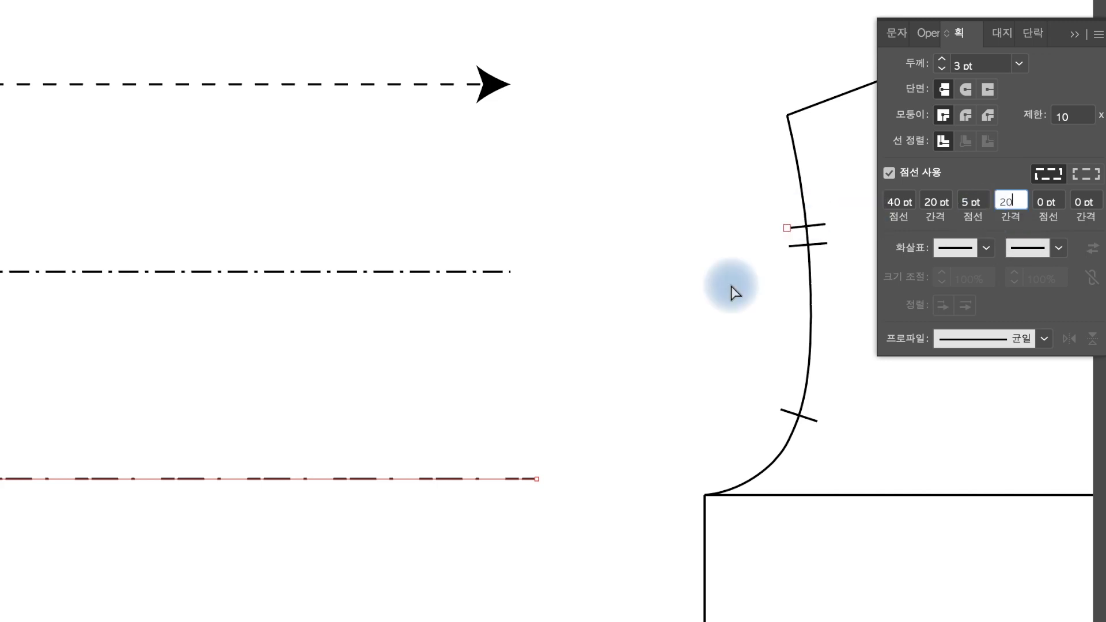
pyautogui.click(614, 369)
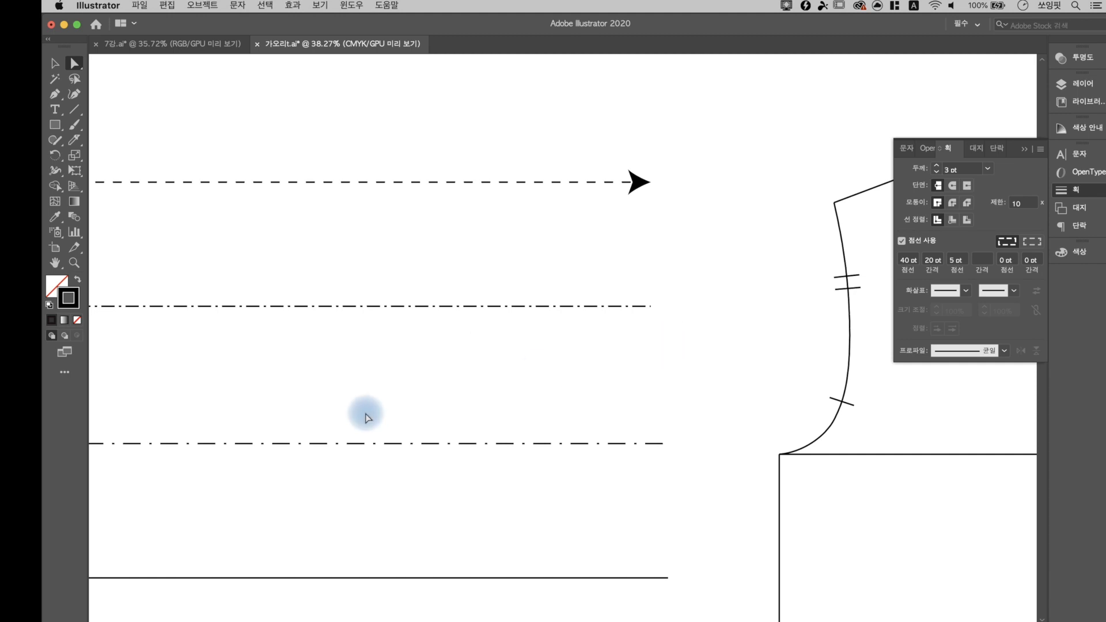
pyautogui.click(81, 266)
pyautogui.moveTo(519, 284); pyautogui.dragTo(457, 371)
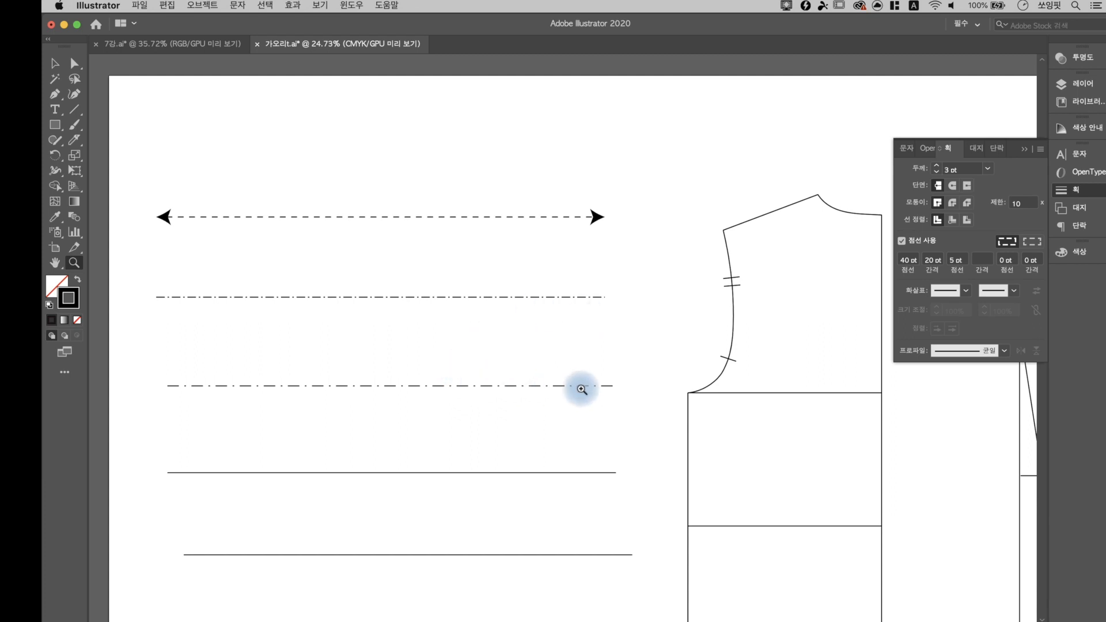
pyautogui.scroll(-2, 582, 389)
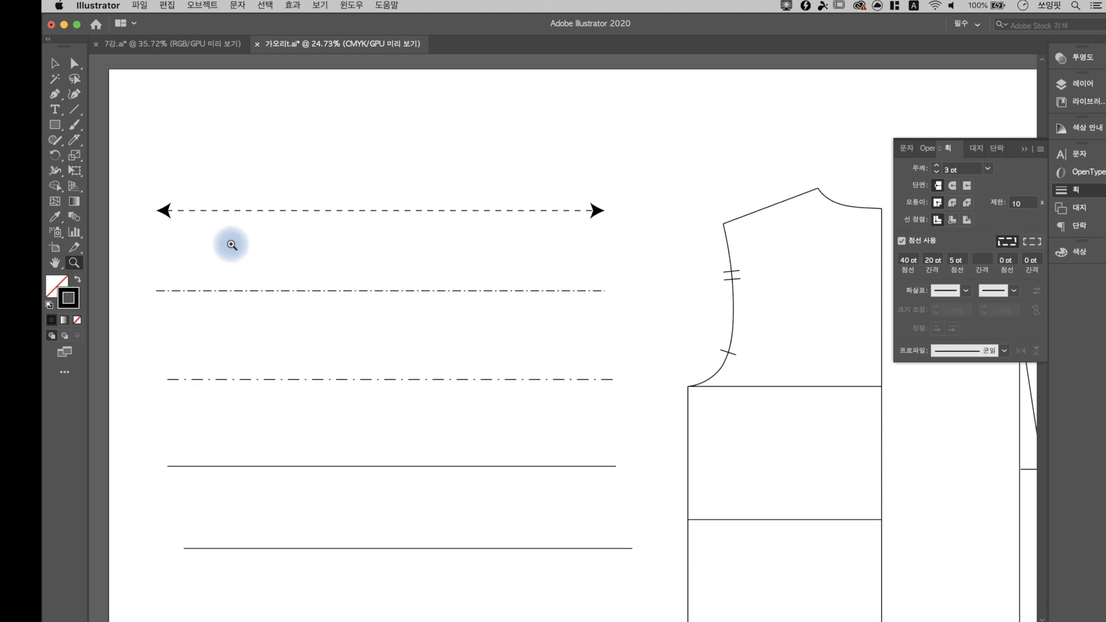
pyautogui.click(55, 216)
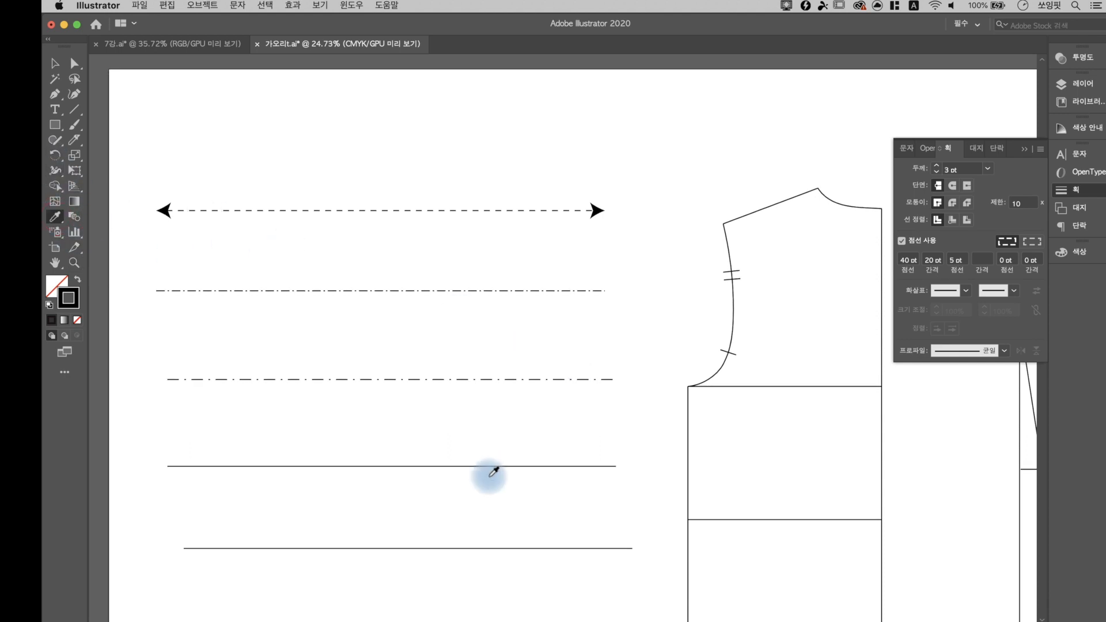
pyautogui.click(74, 63)
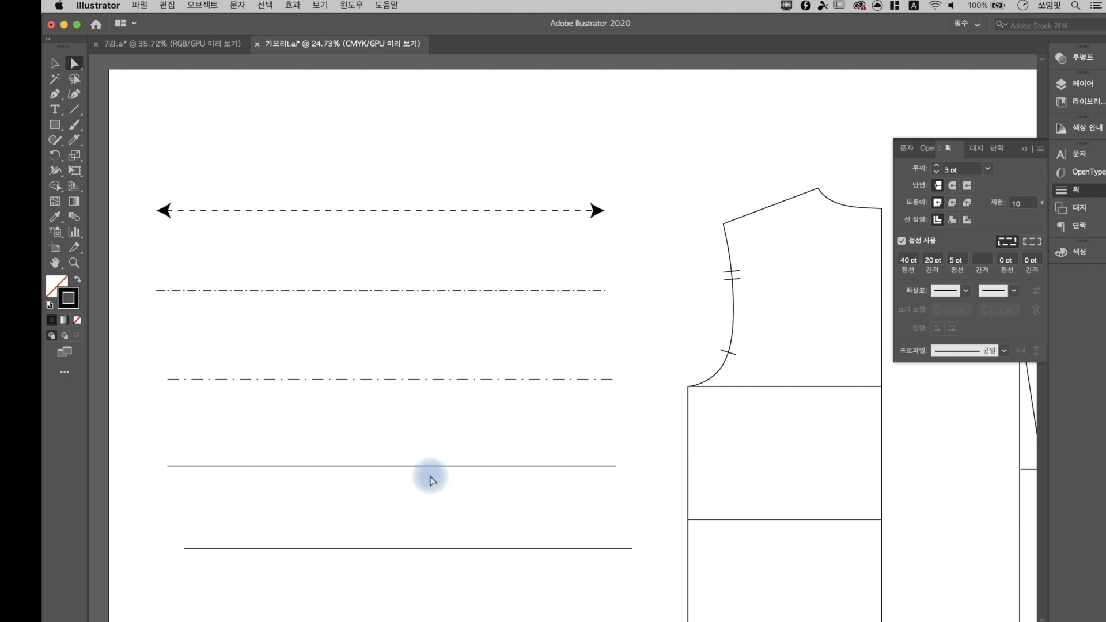
# Remove the start and end arrowheads from the topmost dashed line, and deselect it
pyautogui.click(584, 215)
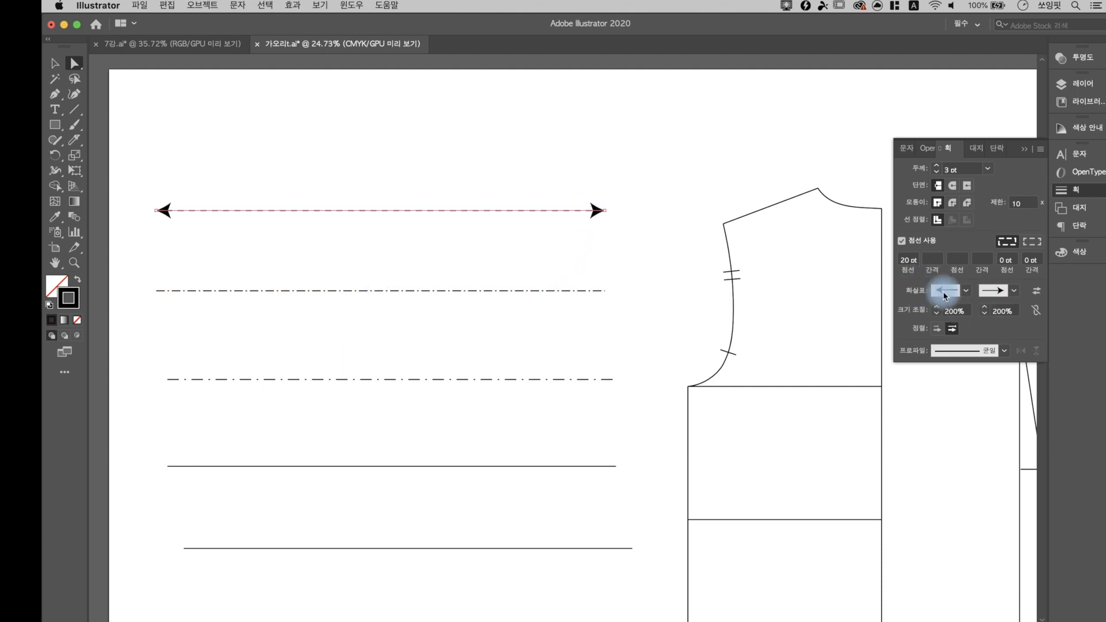
pyautogui.click(946, 292)
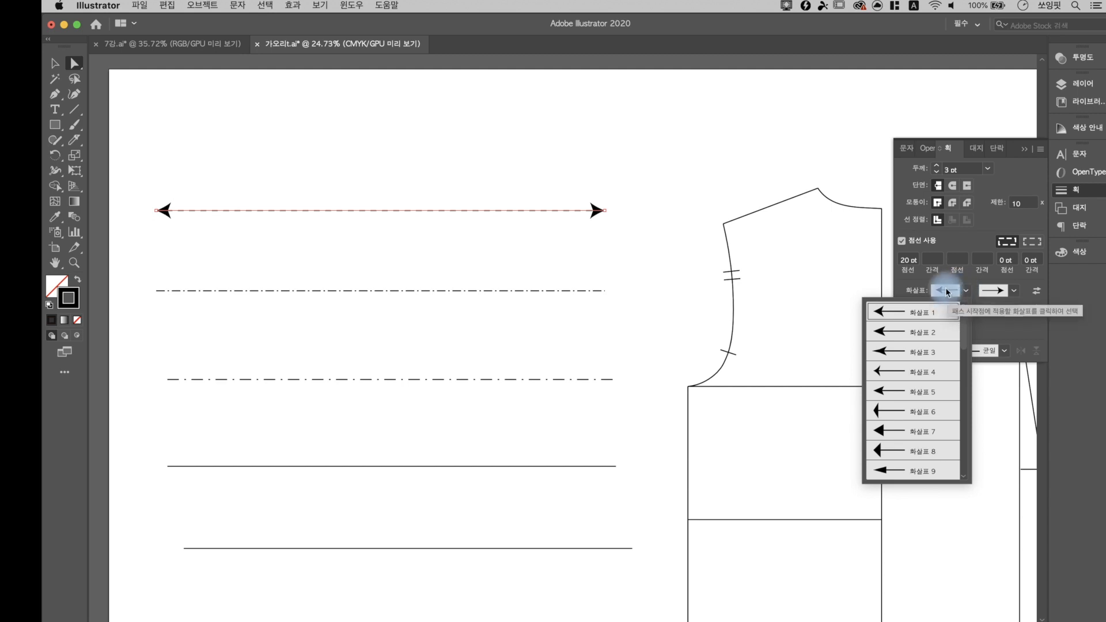
pyautogui.click(945, 291)
pyautogui.click(942, 291)
pyautogui.scroll(-3, 936, 311)
pyautogui.scroll(-3, 937, 311)
pyautogui.scroll(10, 927, 314)
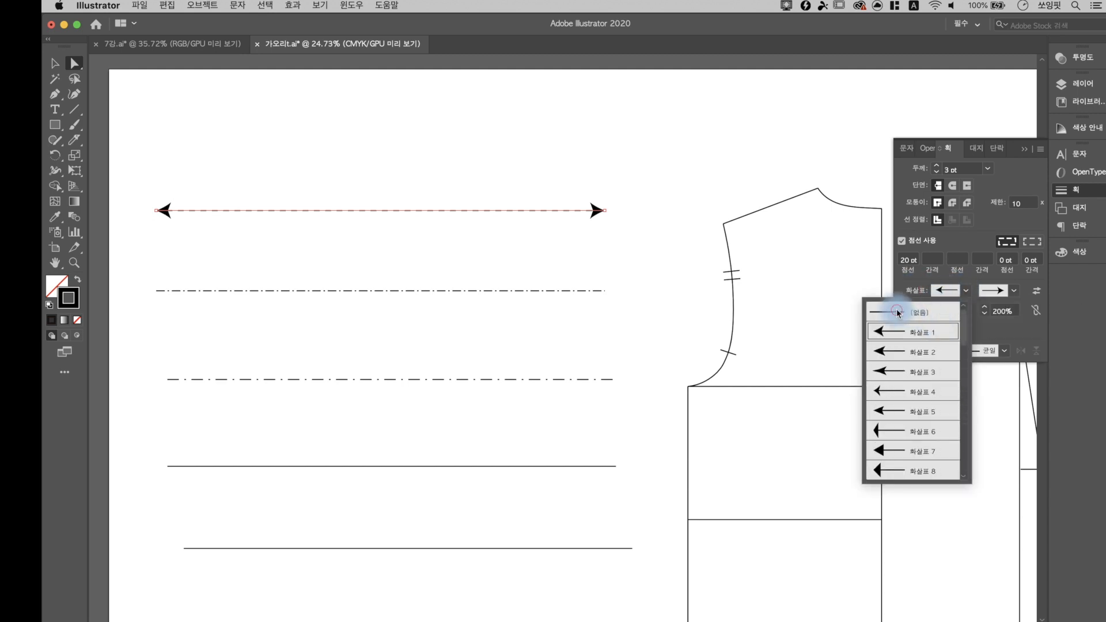
pyautogui.click(898, 314)
pyautogui.click(999, 292)
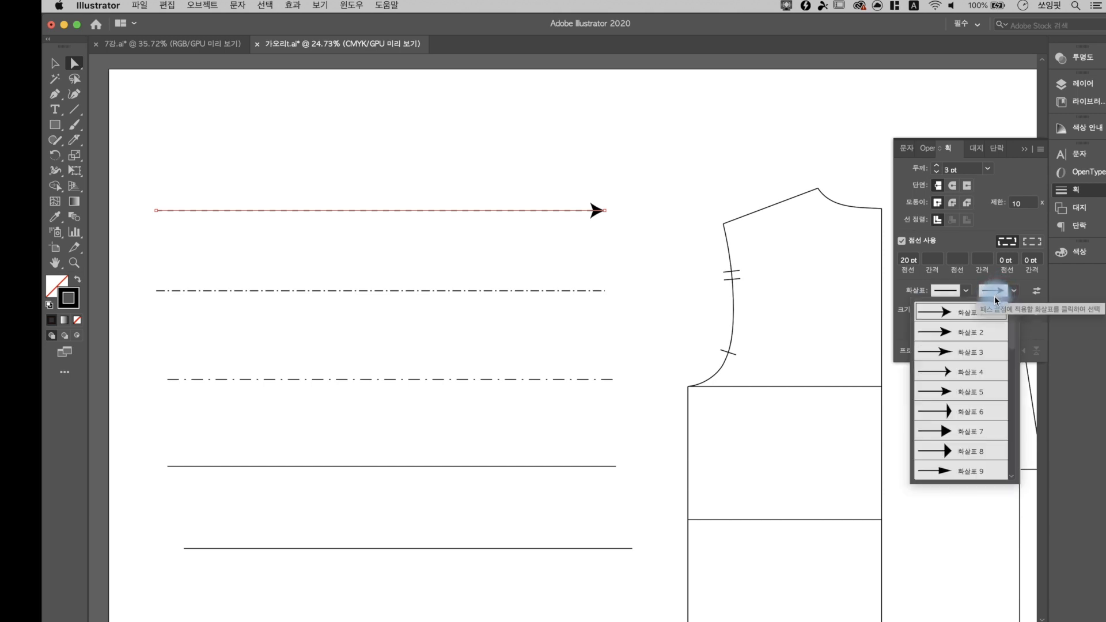
pyautogui.scroll(1, 977, 310)
pyautogui.click(976, 312)
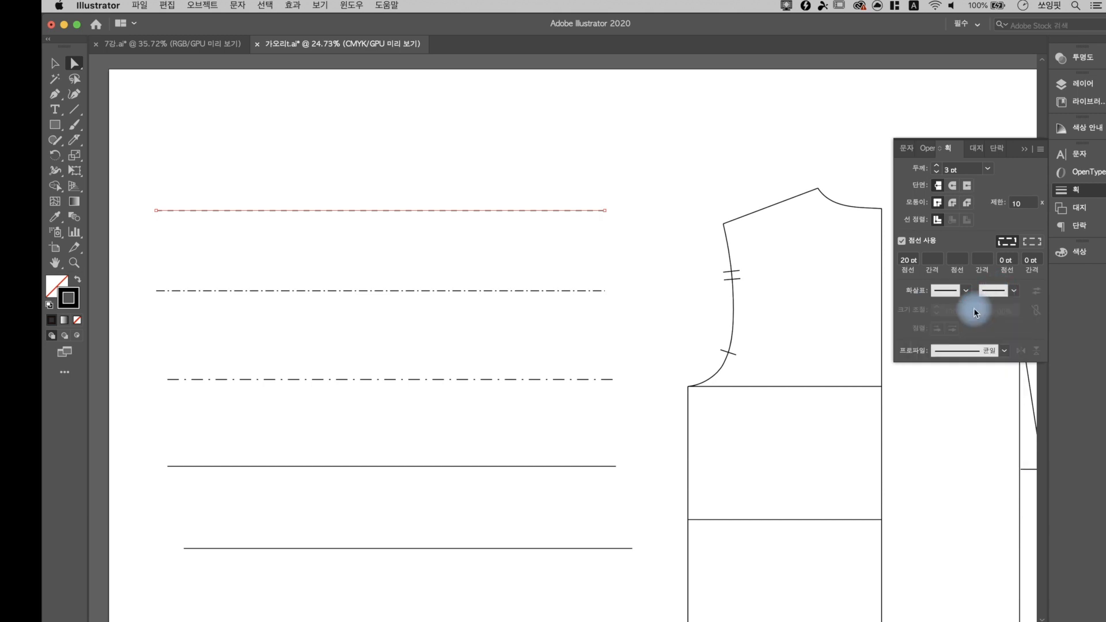
pyautogui.click(659, 240)
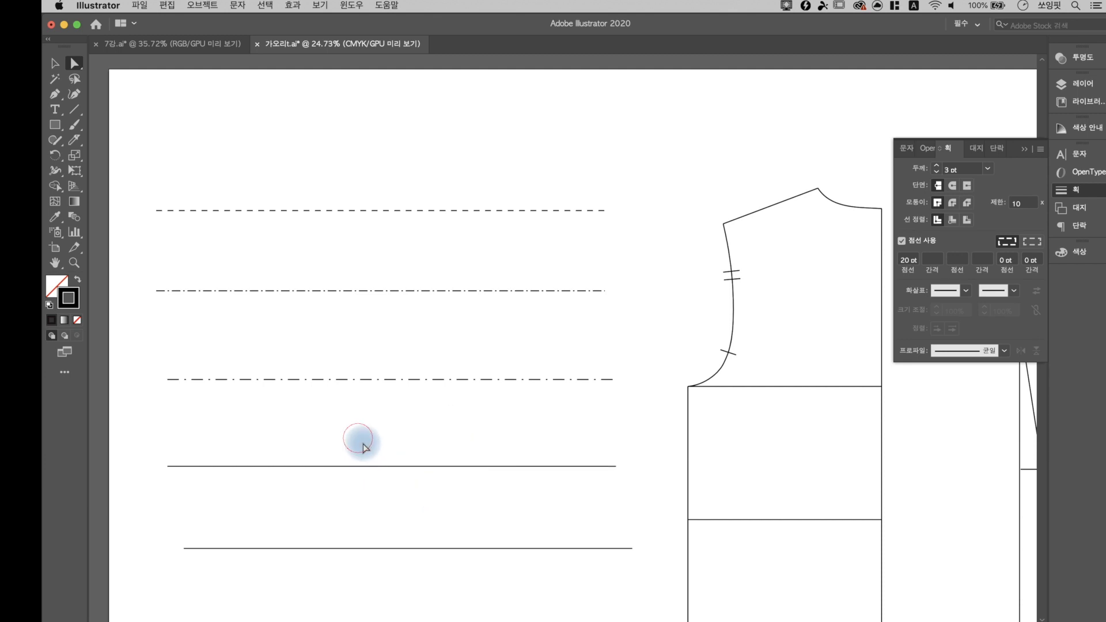
# Copy the topmost line's dashed stroke onto the fourth horizontal line with the Eyedropper
pyautogui.moveTo(358, 436)
pyautogui.mouseDown()
pyautogui.moveTo(444, 499)
pyautogui.moveTo(437, 492)
pyautogui.mouseUp()
pyautogui.moveTo(358, 444); pyautogui.dragTo(437, 508)
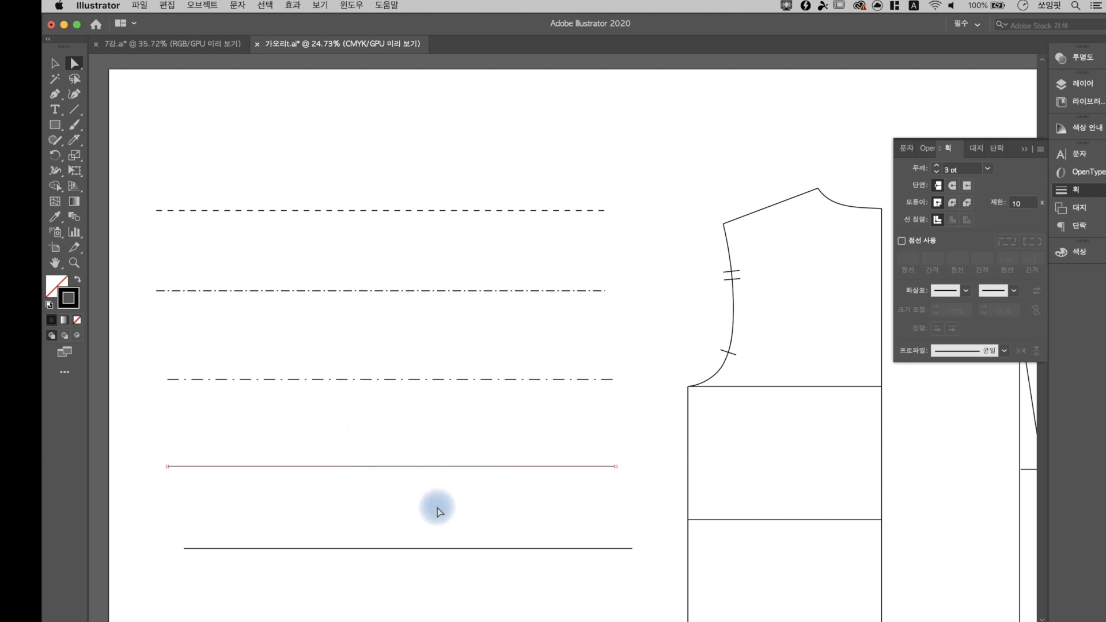
pyautogui.click(59, 220)
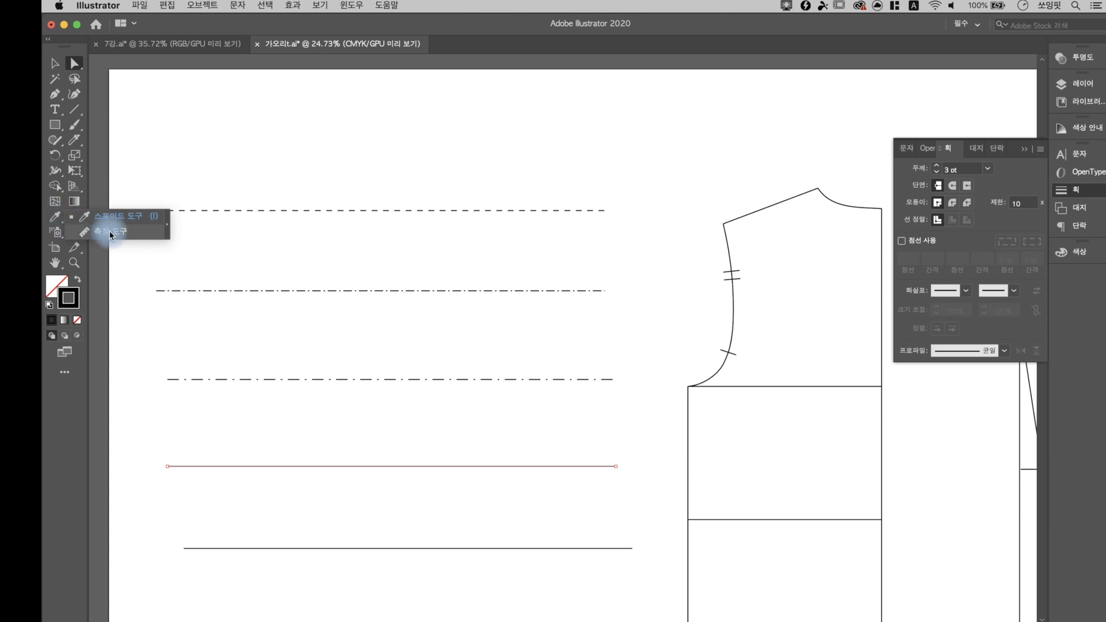
pyautogui.click(98, 220)
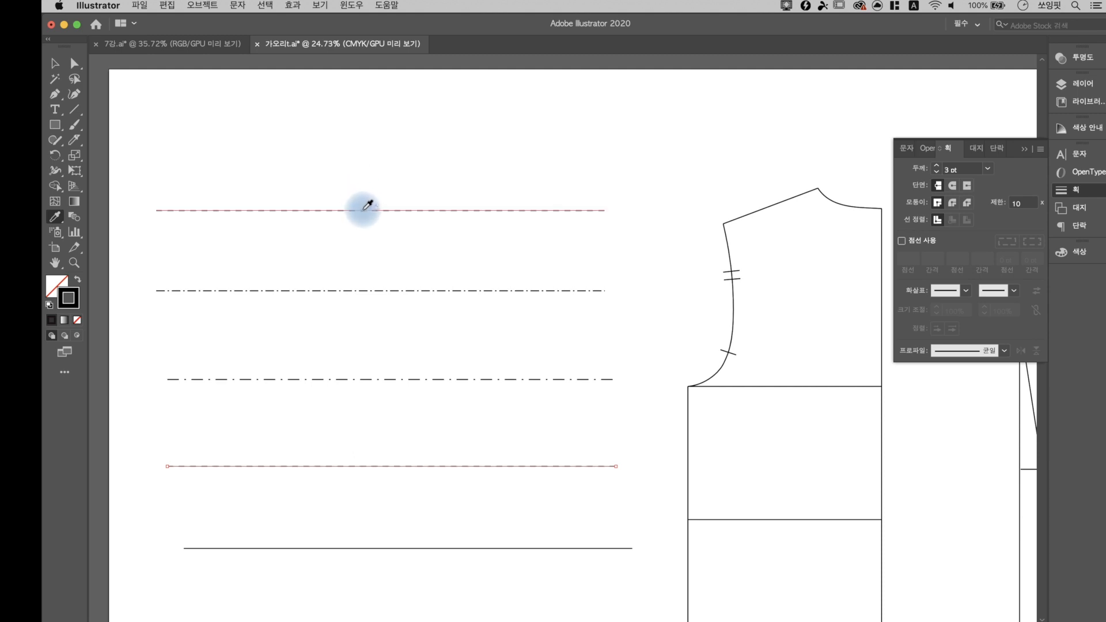
pyautogui.click(367, 205)
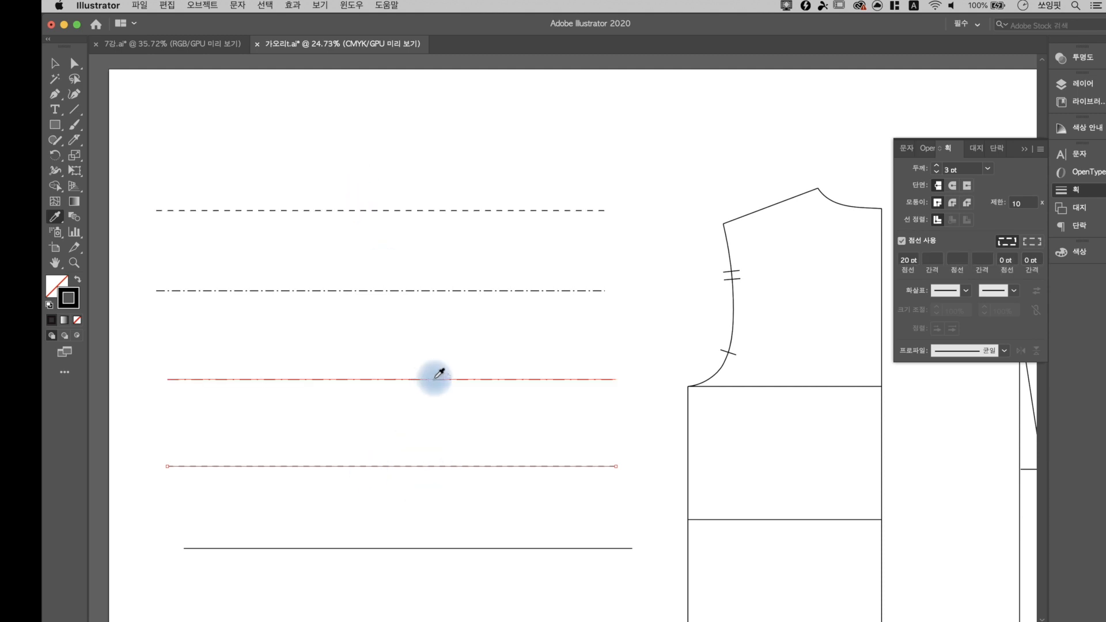
# Copy the third line's dash-dot stroke onto the fourth line with the Eyedropper, and deselect it
pyautogui.click(436, 378)
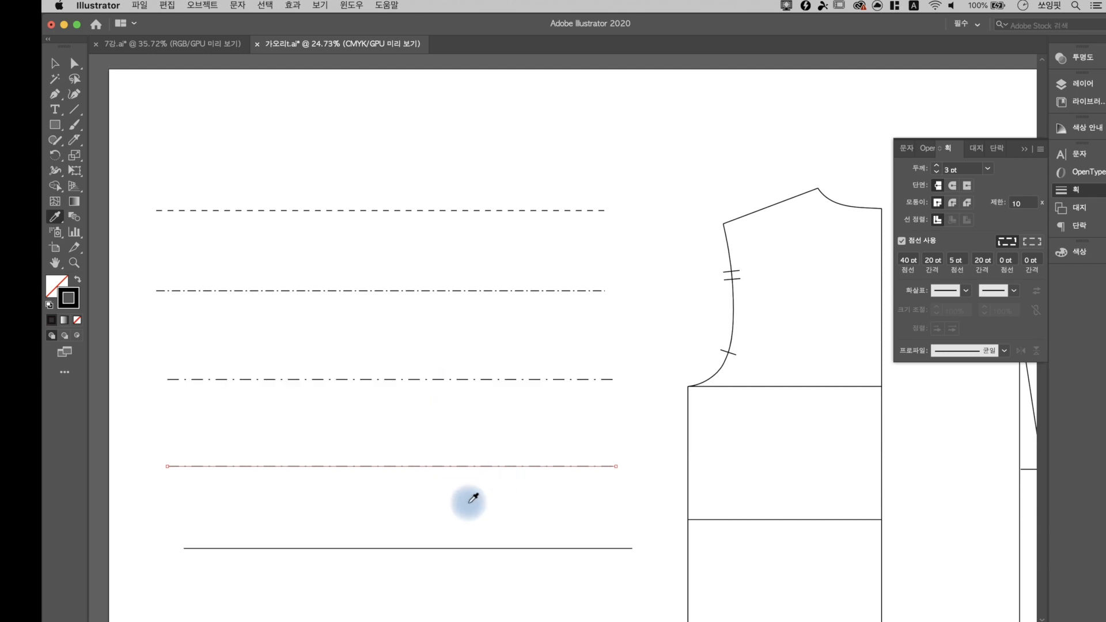
pyautogui.click(74, 63)
pyautogui.click(428, 490)
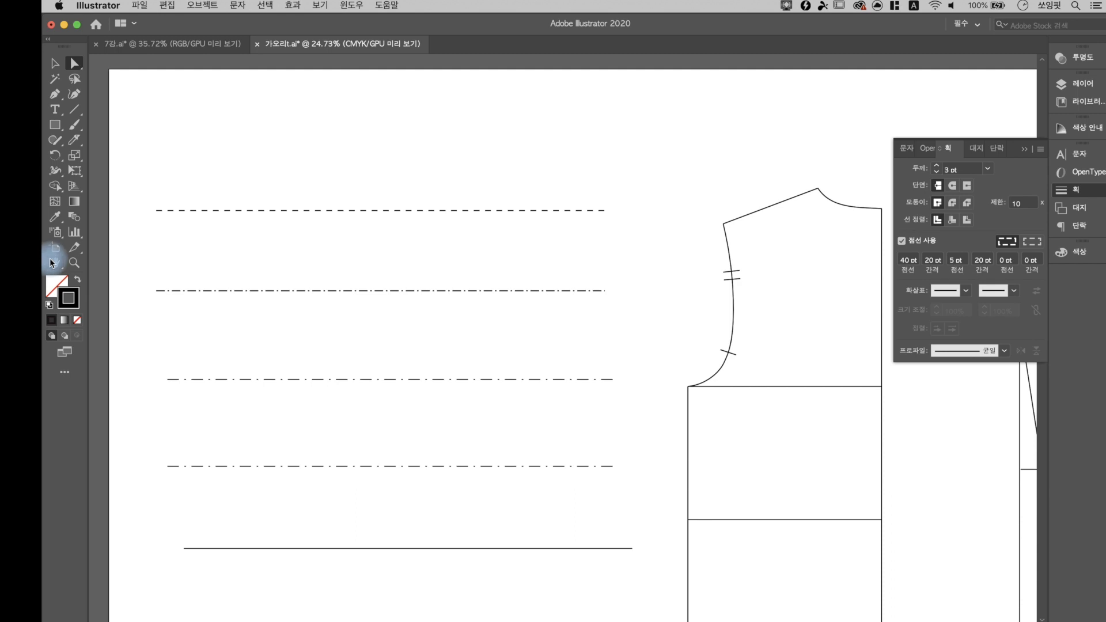
# Reselect the fourth line, sample the topmost line's simple dashed stroke for it with the Eyedropper, and deselect it
pyautogui.moveTo(365, 493); pyautogui.dragTo(436, 443)
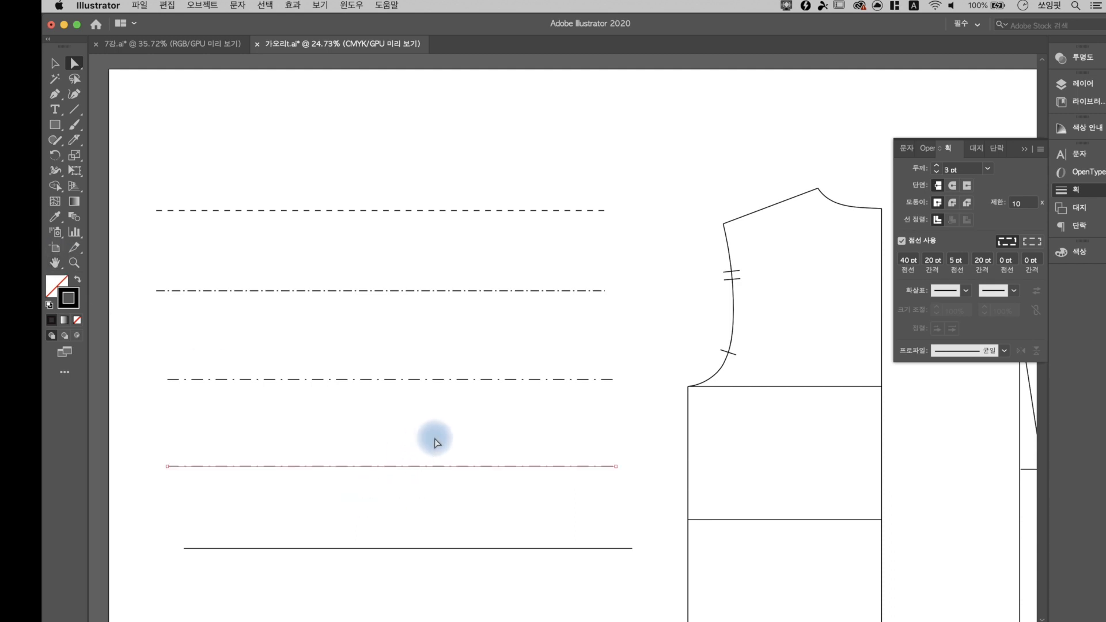
pyautogui.click(55, 217)
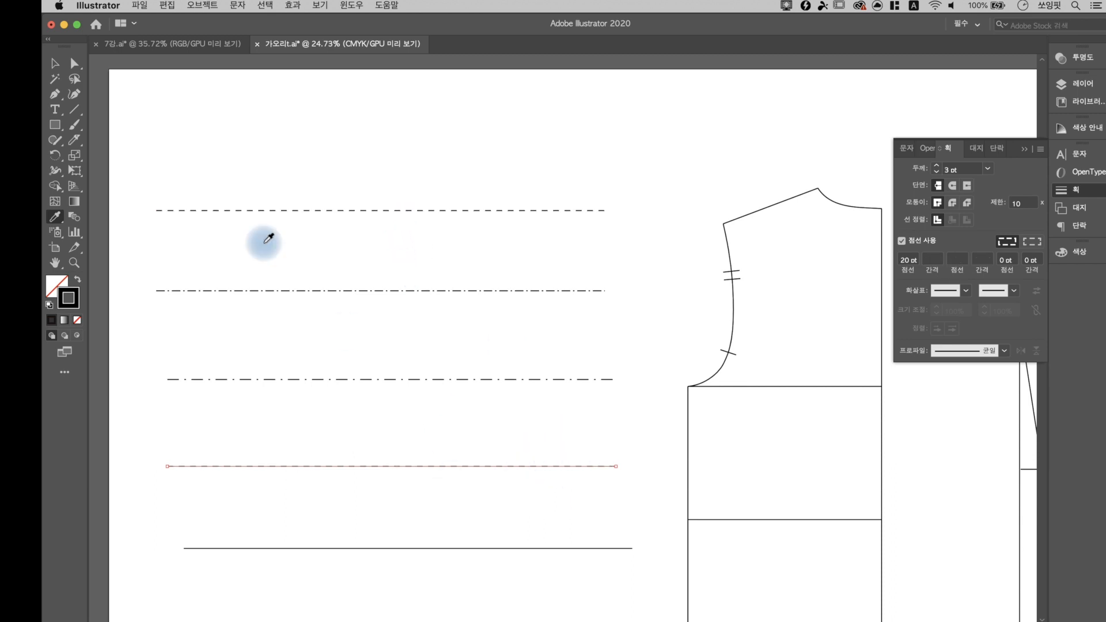
pyautogui.click(74, 64)
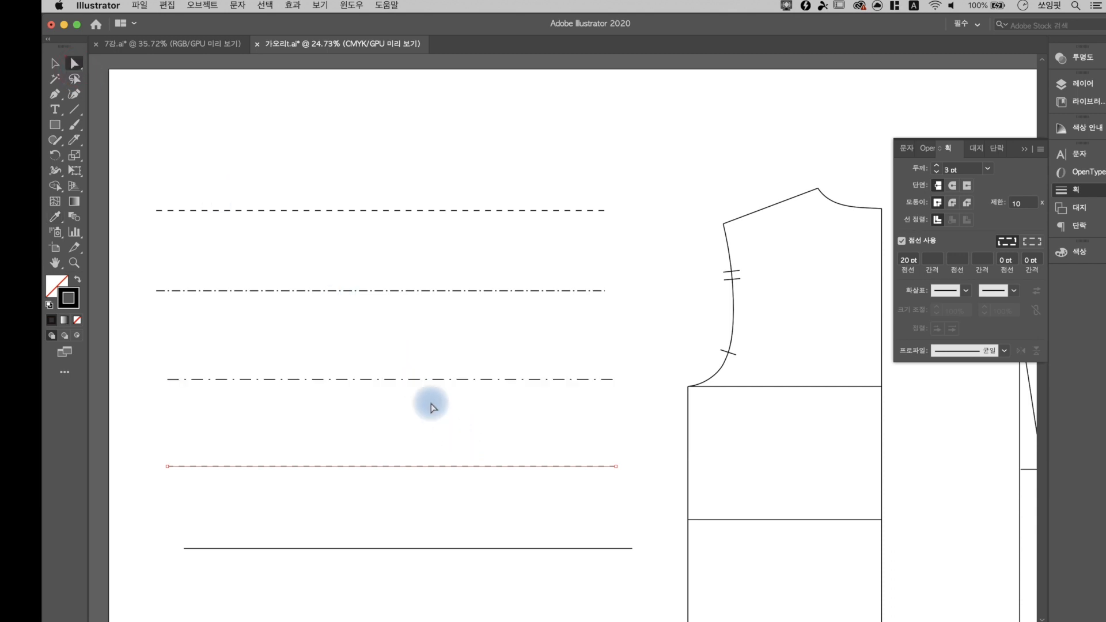
pyautogui.click(249, 151)
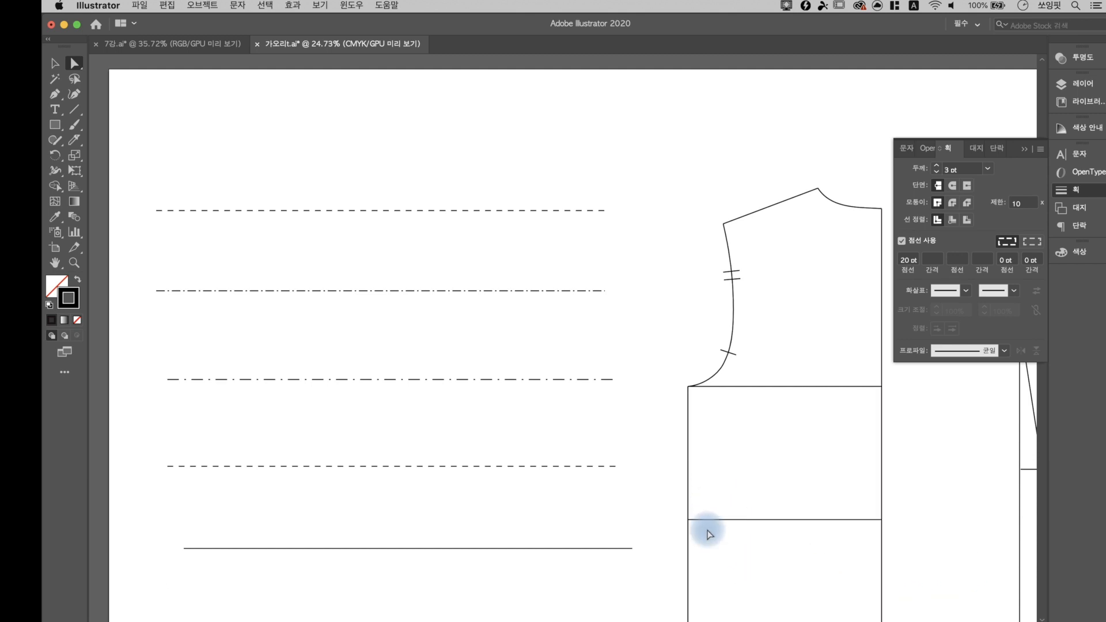
# Select the topmost dashed line and extend the selection to all objects with the same appearance
pyautogui.scroll(-5, 744, 544)
pyautogui.hscroll(5, 743, 545)
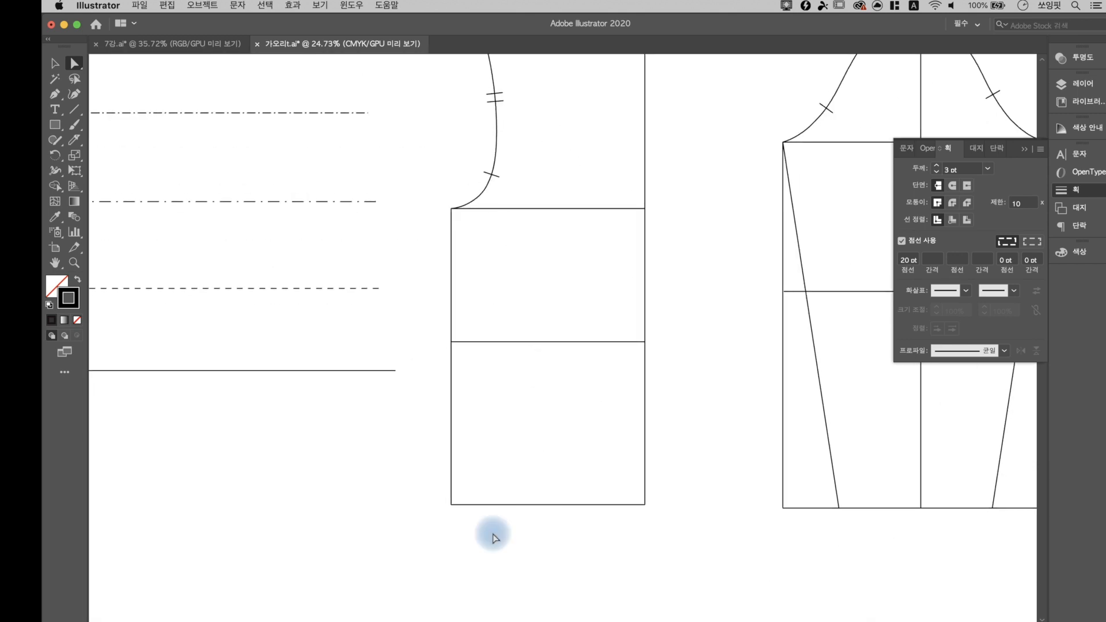
pyautogui.moveTo(235, 437); pyautogui.dragTo(471, 573)
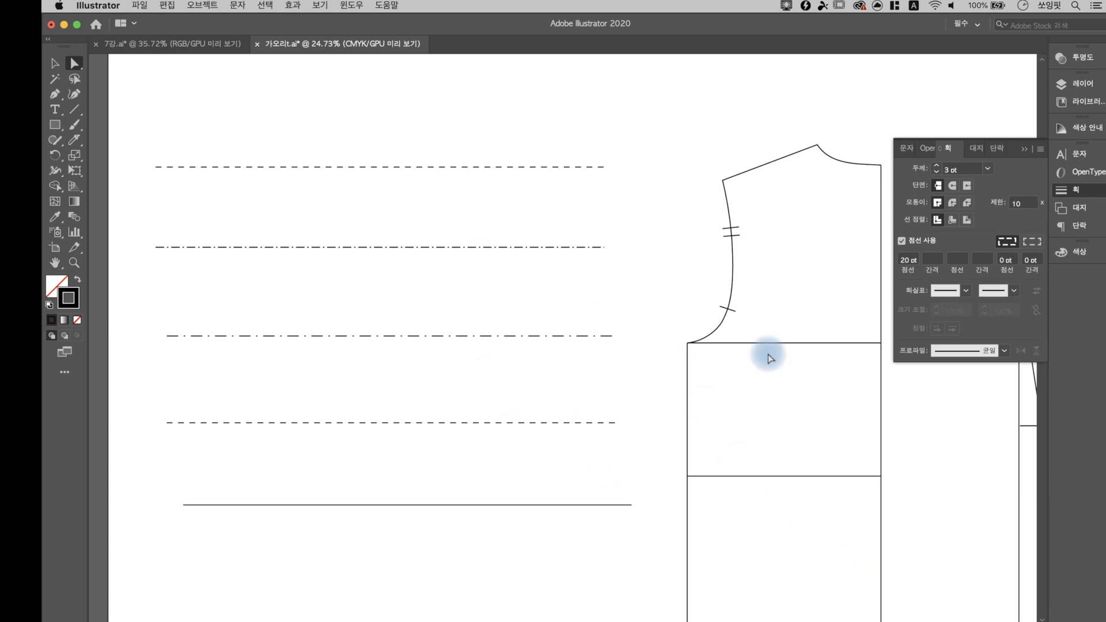
pyautogui.click(444, 145)
pyautogui.moveTo(444, 145); pyautogui.dragTo(479, 188)
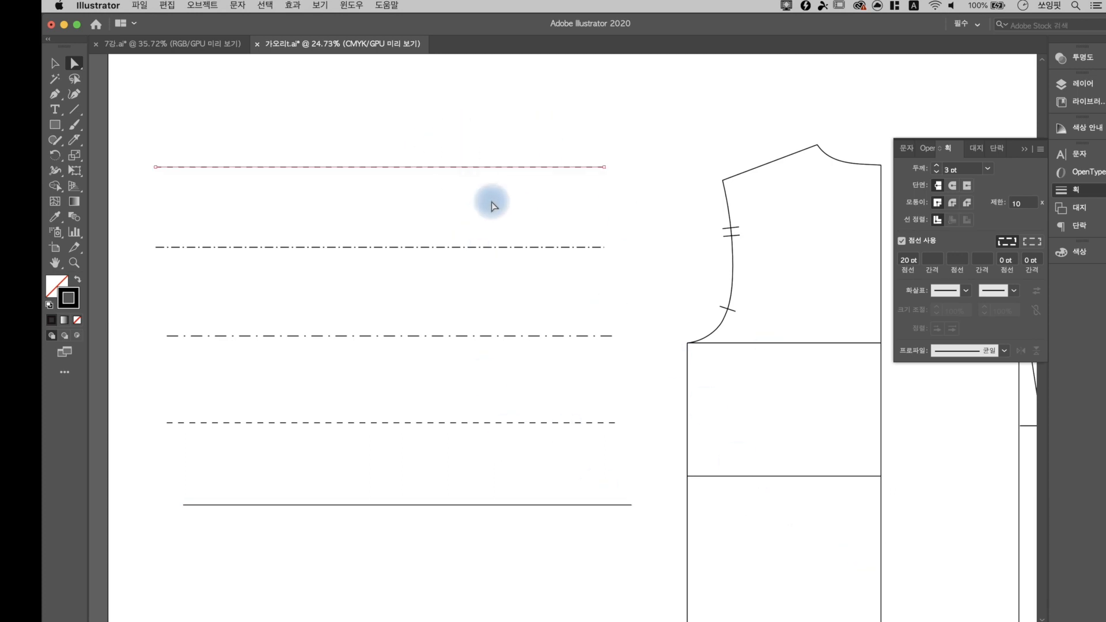
pyautogui.moveTo(402, 136); pyautogui.dragTo(429, 172)
pyautogui.click(266, 5)
pyautogui.click(292, 121)
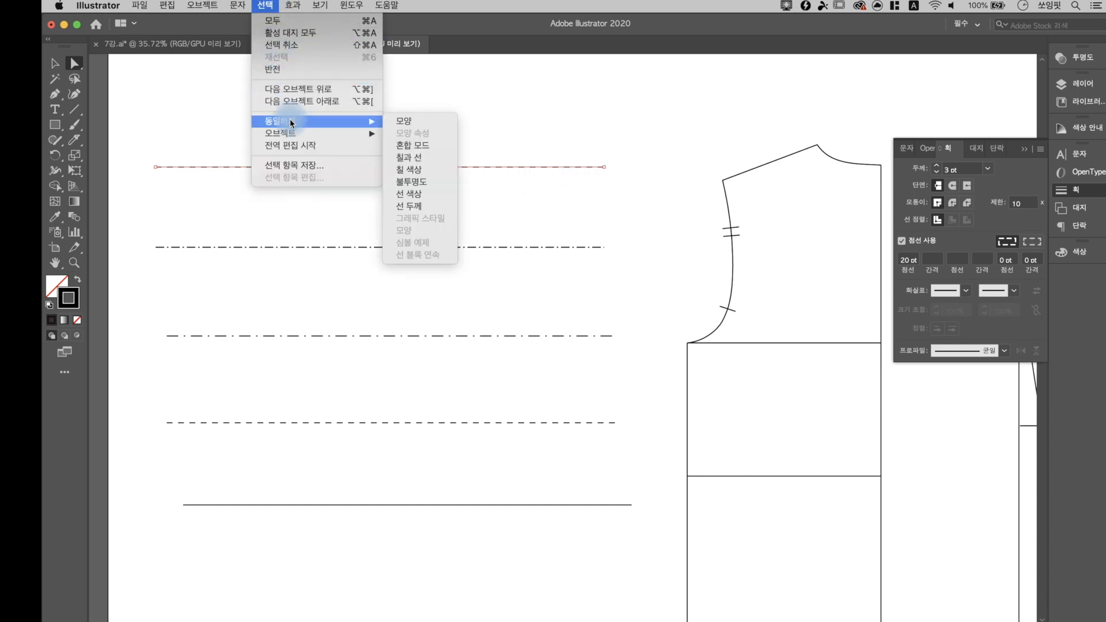
pyautogui.click(420, 122)
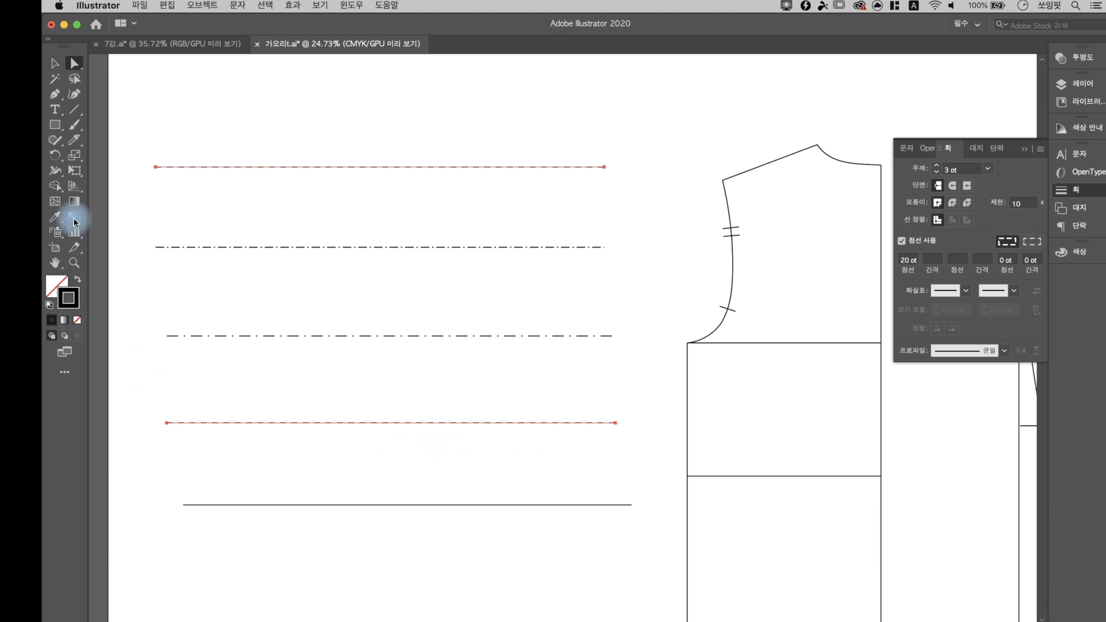
# Apply the bottom line's solid stroke to both selected dashed lines with the Eyedropper, and deselect them
pyautogui.click(54, 217)
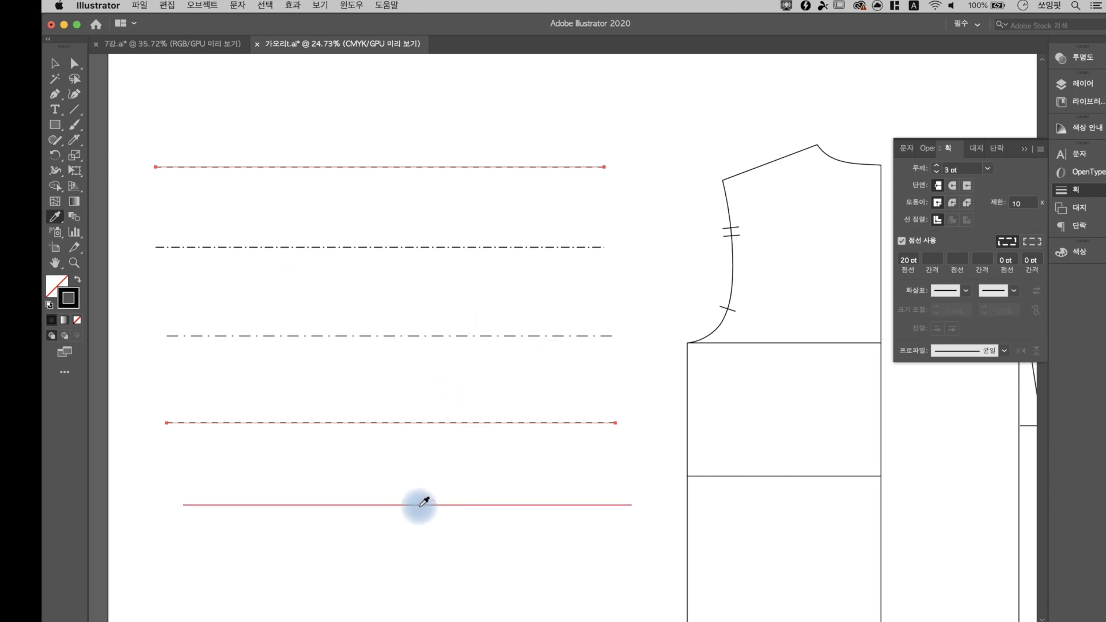
pyautogui.click(419, 505)
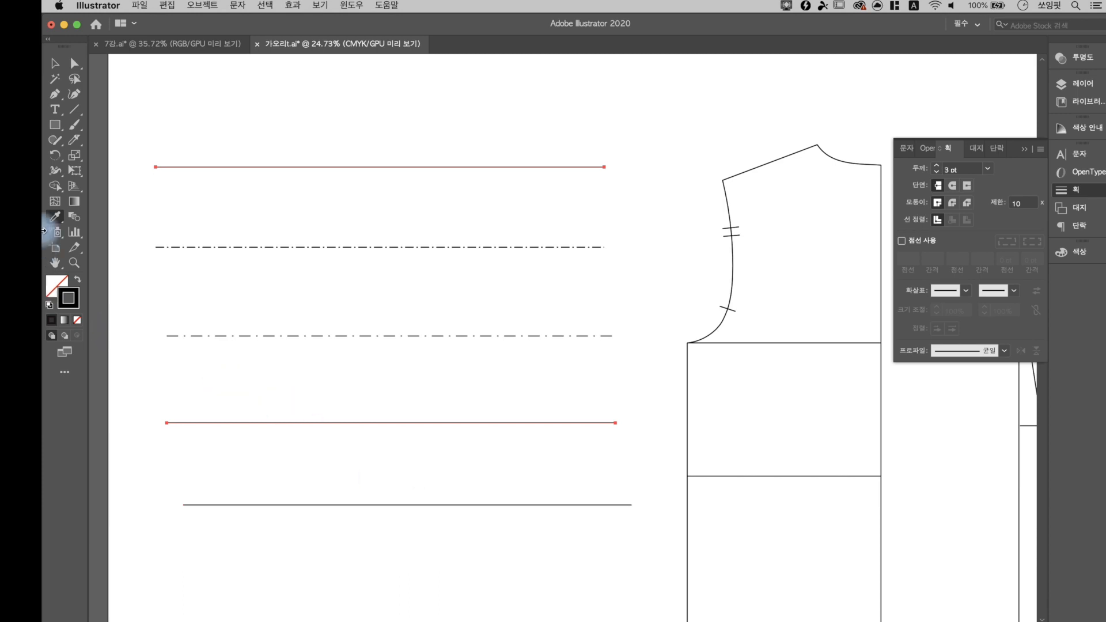
pyautogui.click(74, 63)
pyautogui.click(190, 104)
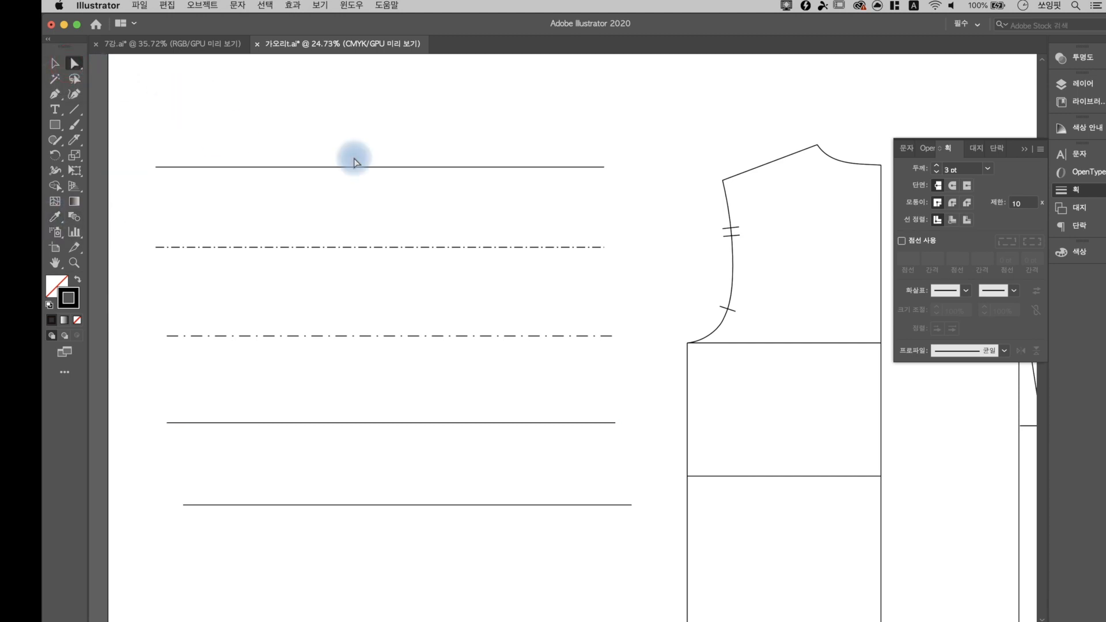
# Select the bottom solid sample line and extend the selection to all objects with the same appearance, fitting the artboard in view
pyautogui.moveTo(525, 542); pyautogui.dragTo(552, 489)
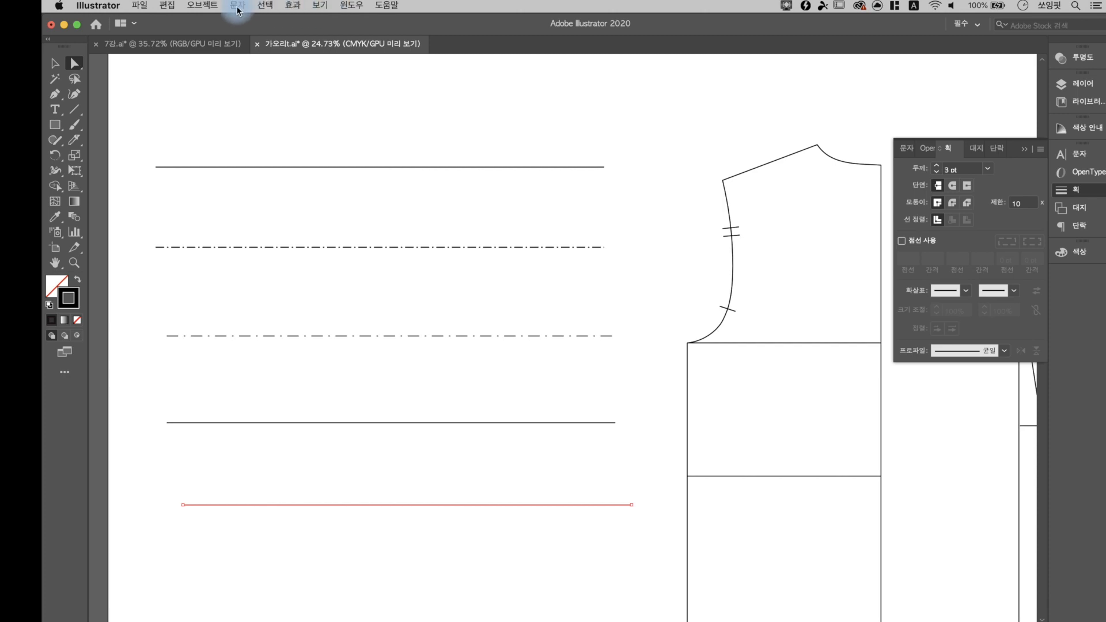
pyautogui.click(267, 5)
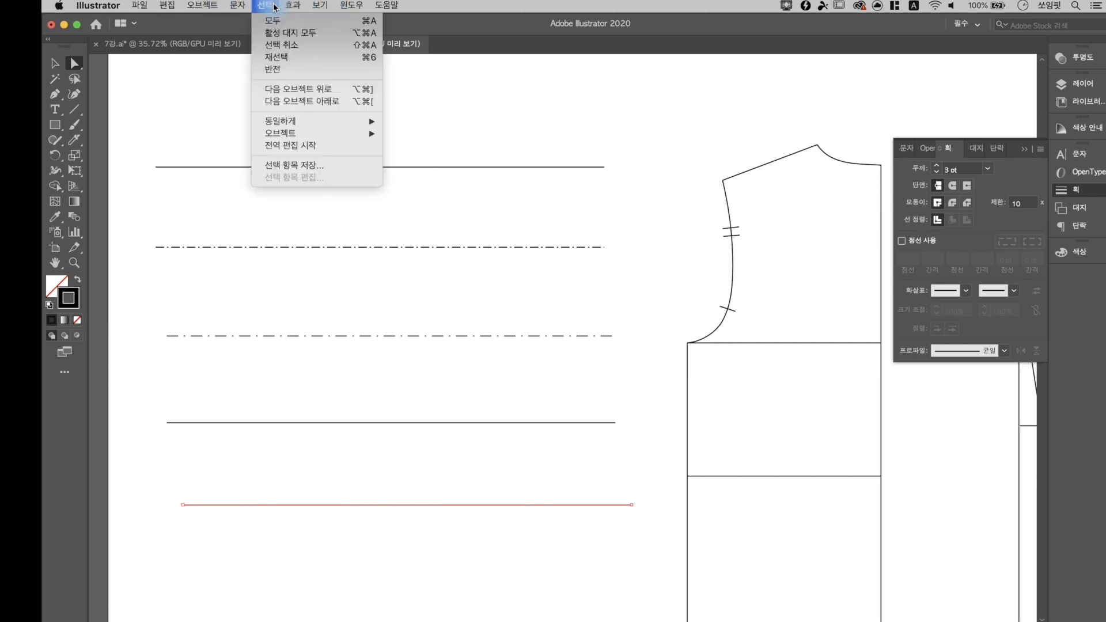
pyautogui.moveTo(374, 124)
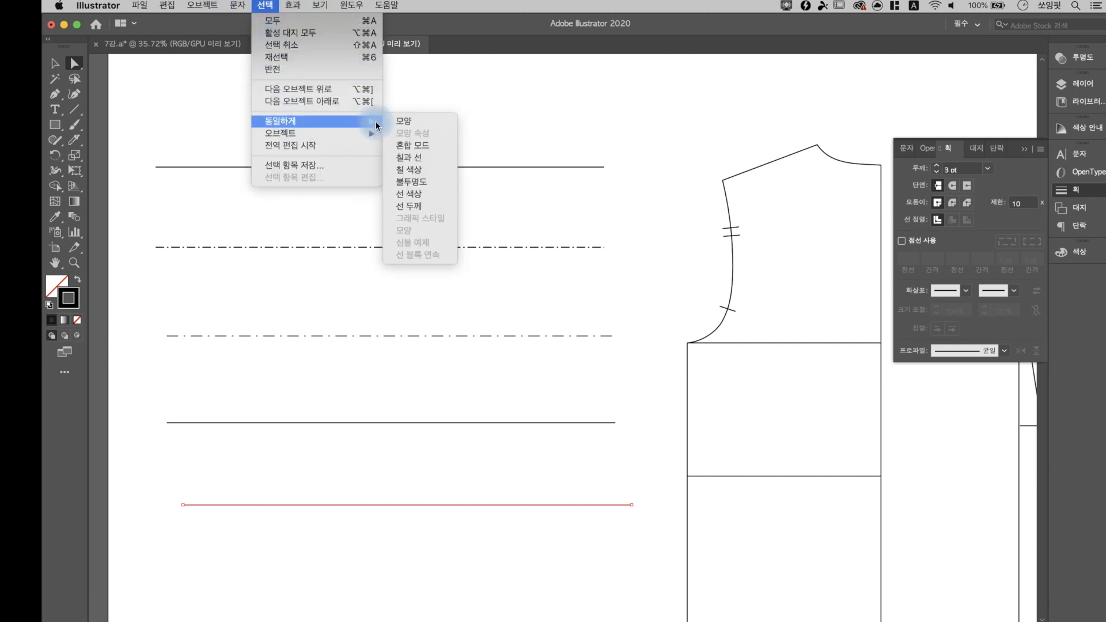
pyautogui.click(405, 119)
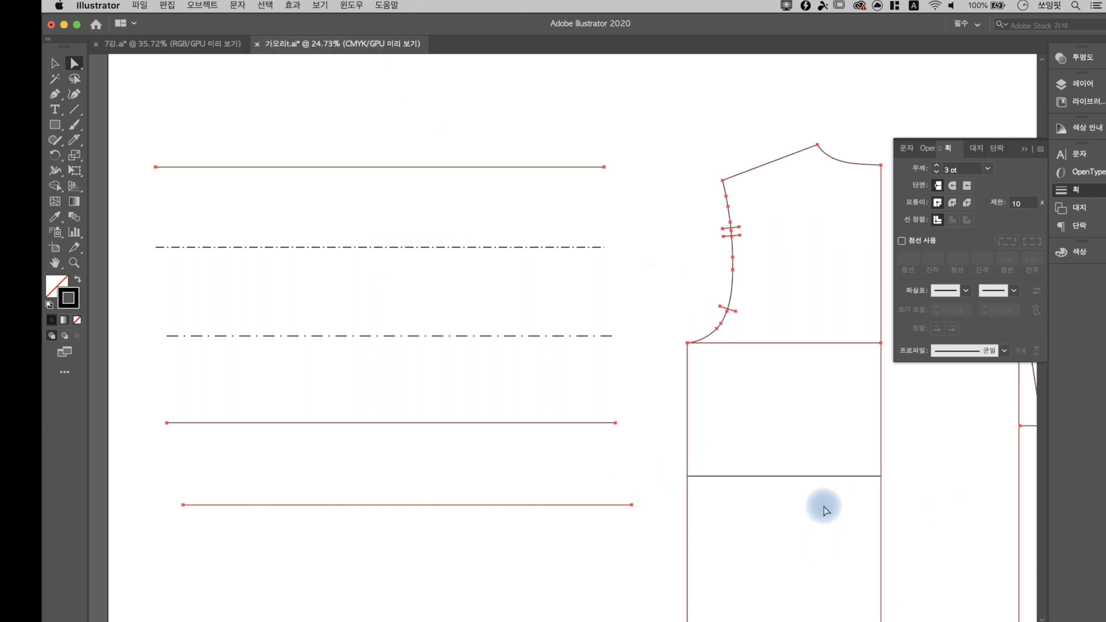
pyautogui.press('super+0')
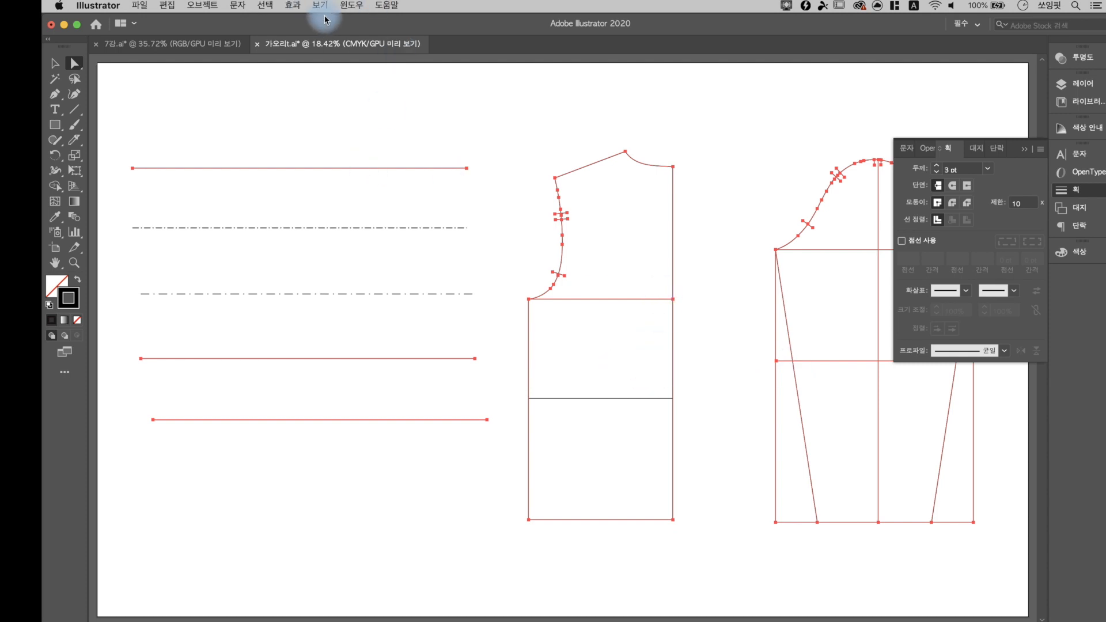
# Try the second line's dash-dot stroke on all selected objects with the Eyedropper, undo it, and clear the selection
pyautogui.click(54, 217)
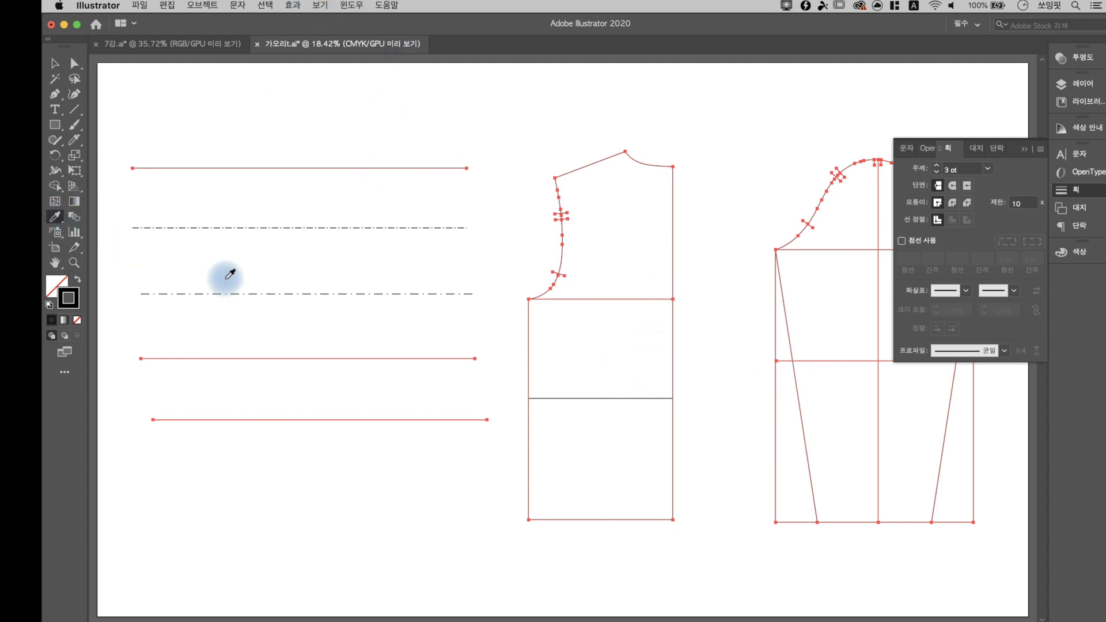
pyautogui.click(234, 227)
pyautogui.click(75, 64)
pyautogui.click(242, 136)
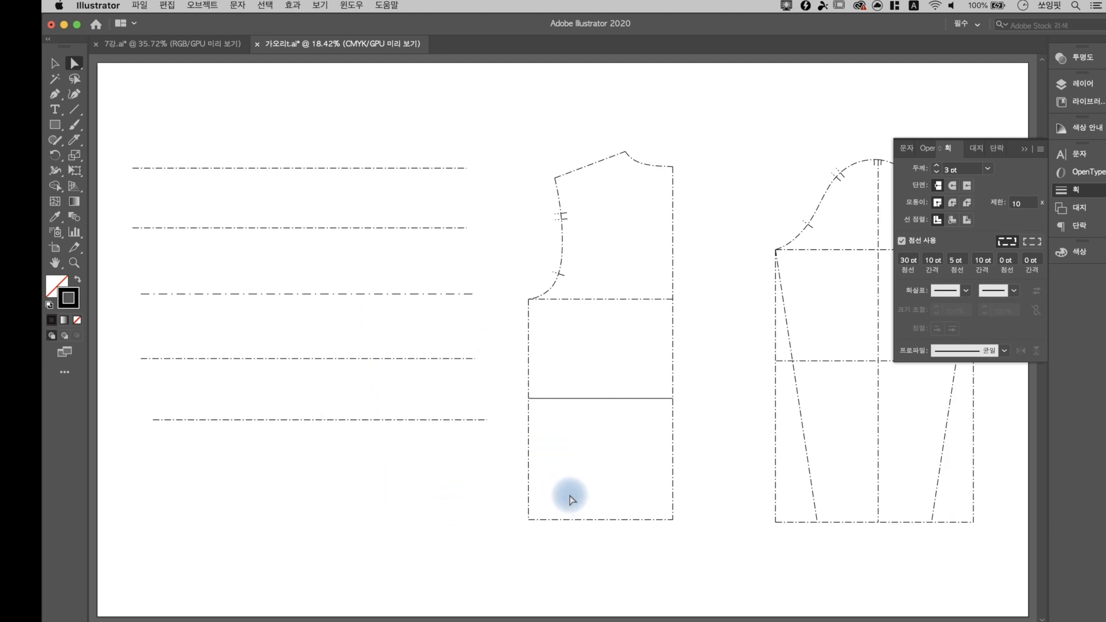
pyautogui.hotkey('ctrl', 'z')
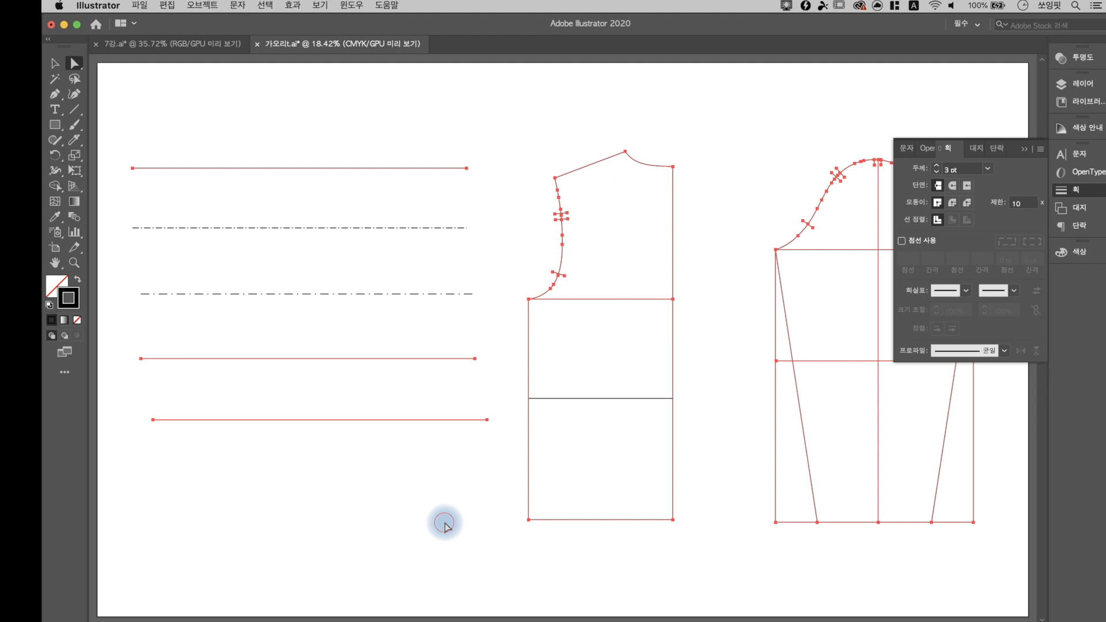
pyautogui.click(444, 524)
# Select all five sample lines and open the choices for selecting objects that share the same attributes
pyautogui.moveTo(349, 348); pyautogui.dragTo(430, 130)
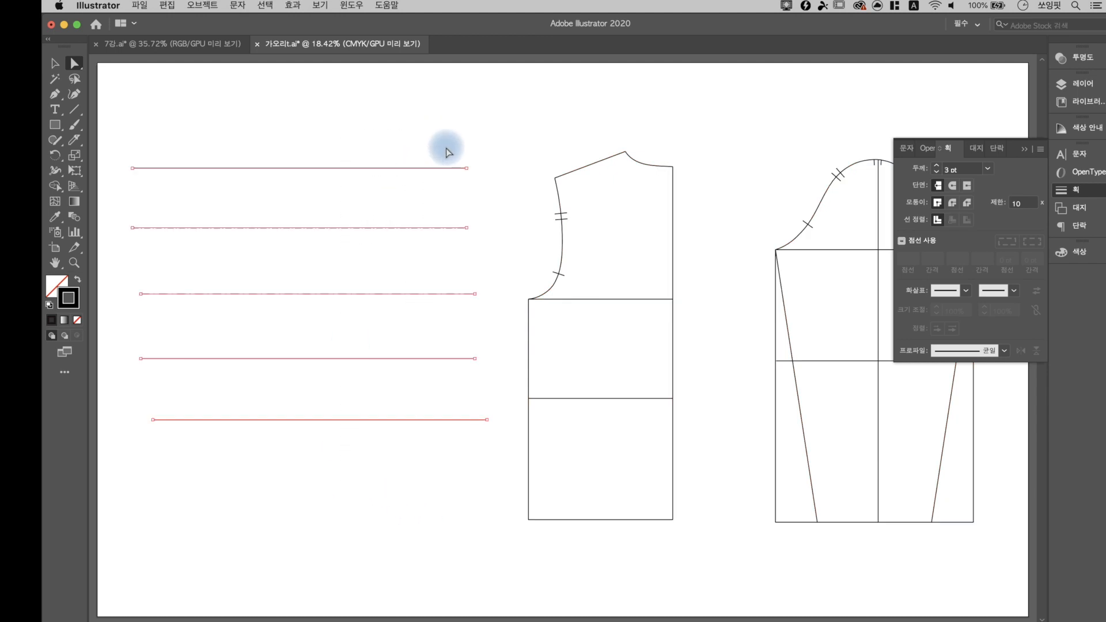
pyautogui.click(263, 6)
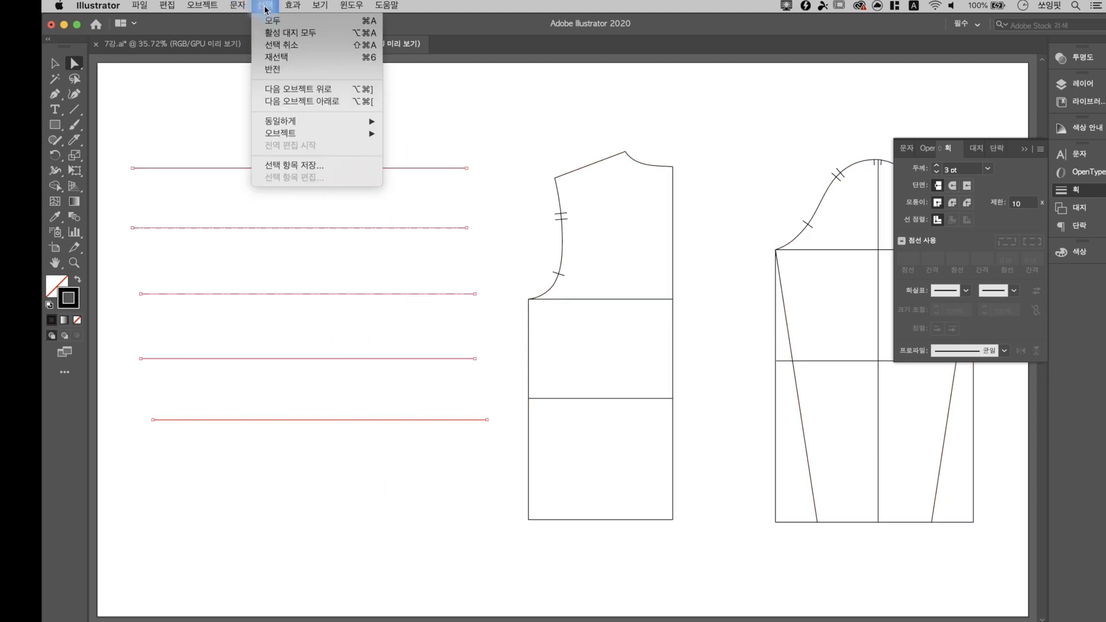
pyautogui.click(302, 121)
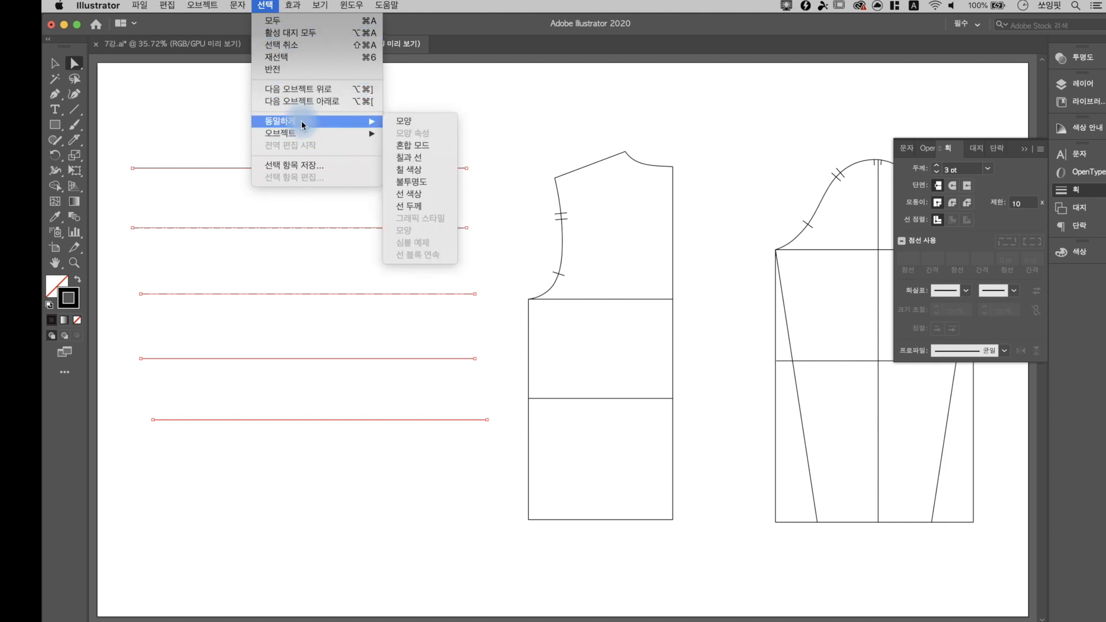